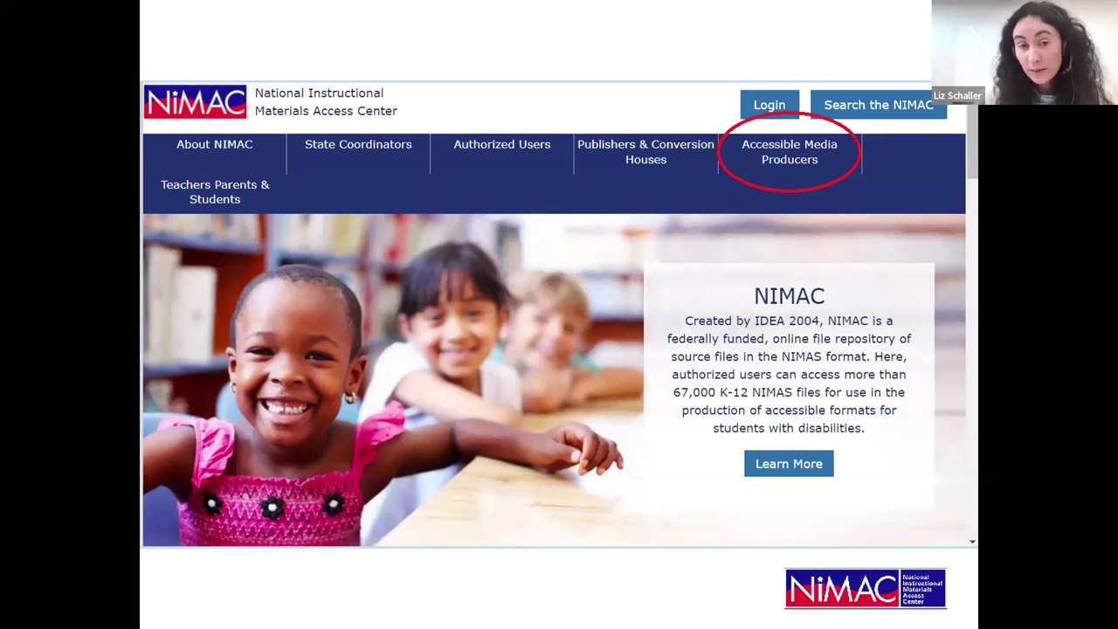
End the slide show at the AMP account demo slide and switch to the NIMAC portal in a maximized Chrome window
key(Right)
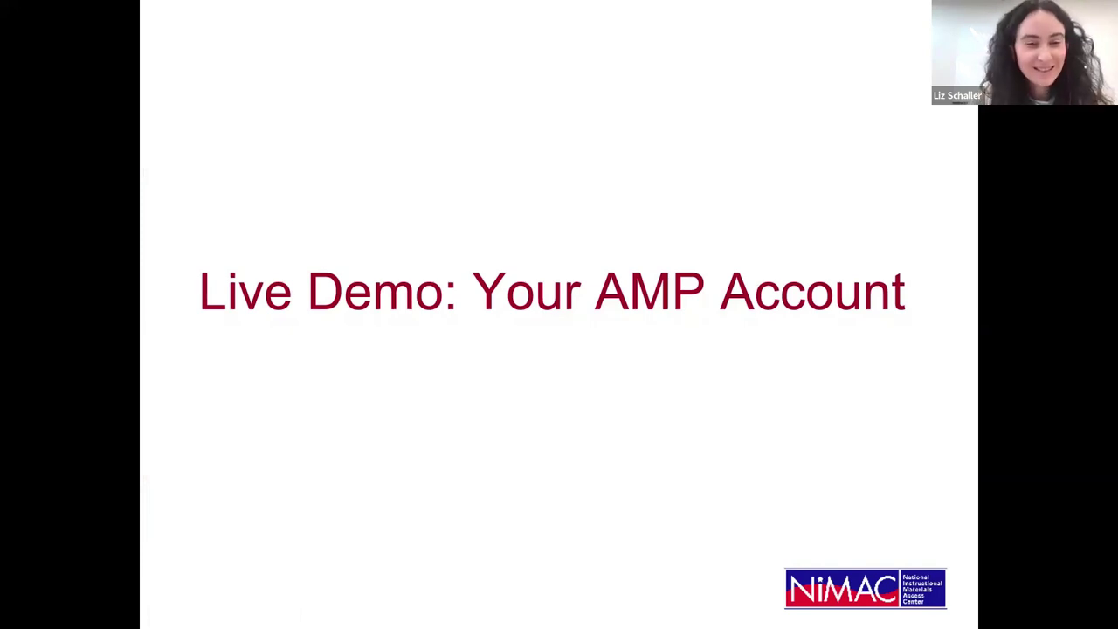
key(Escape)
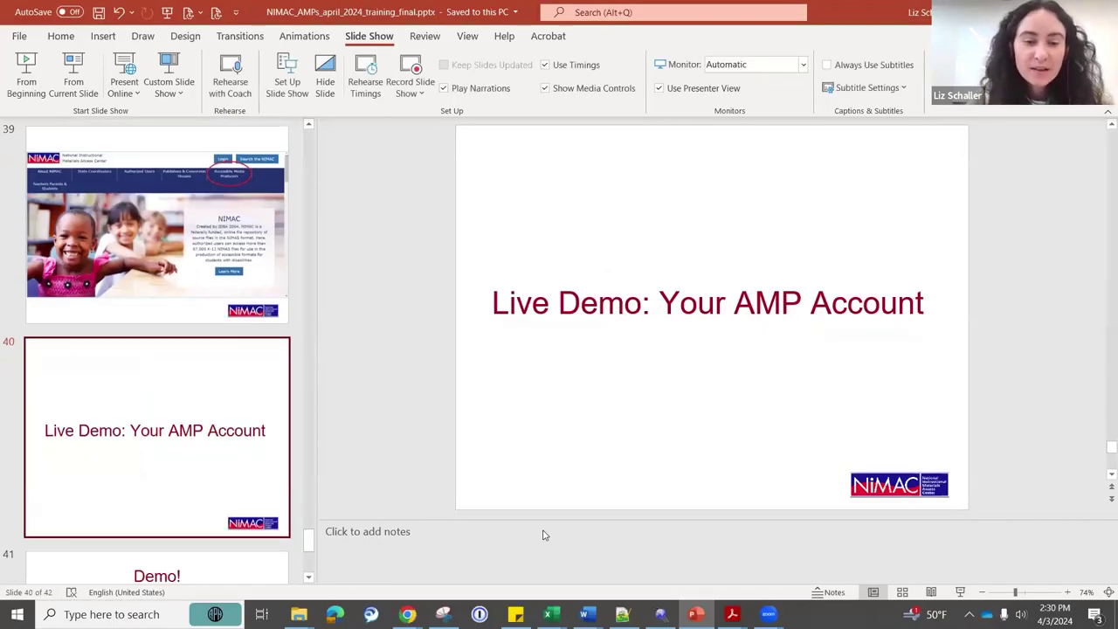
mouse_move(407, 614)
click(494, 564)
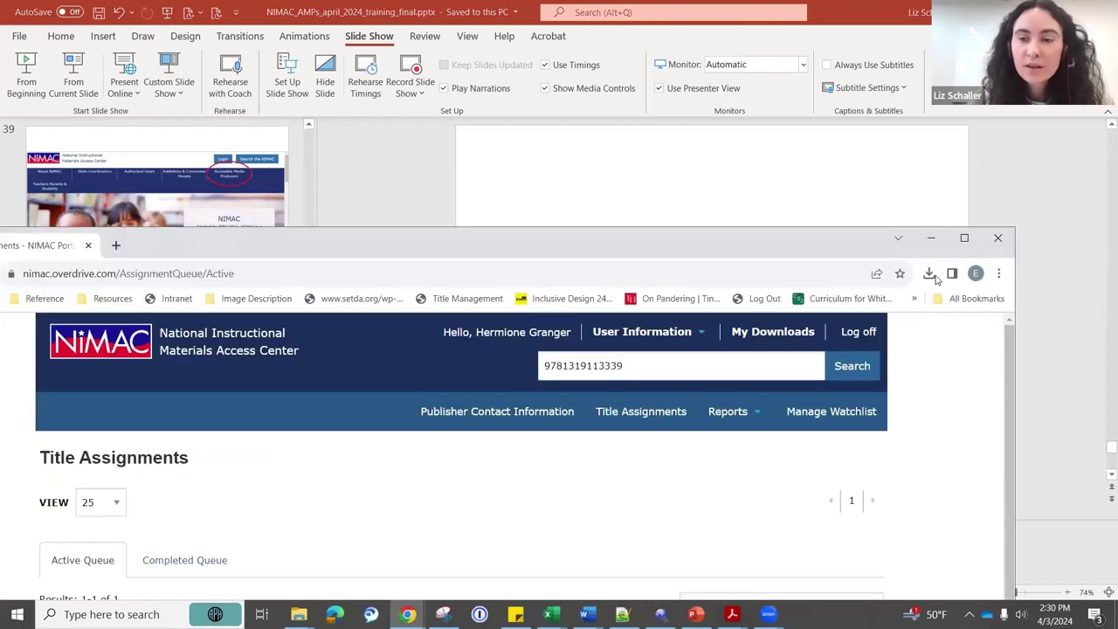
click(964, 238)
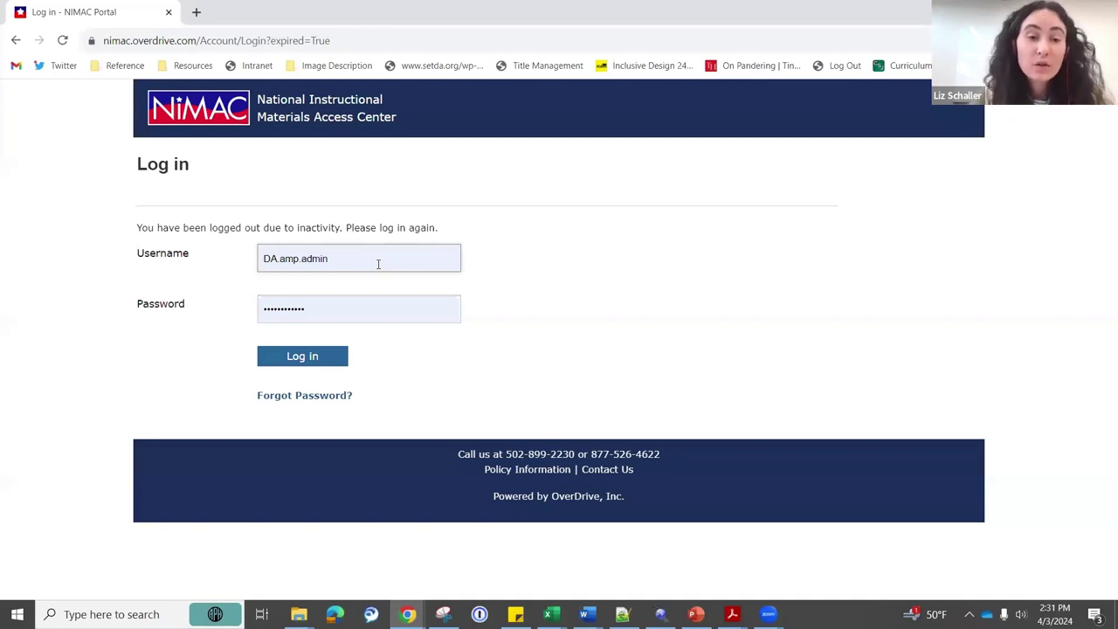
Log in to the NIMAC portal with the saved credentials and look over the active queue of title assignments
click(295, 363)
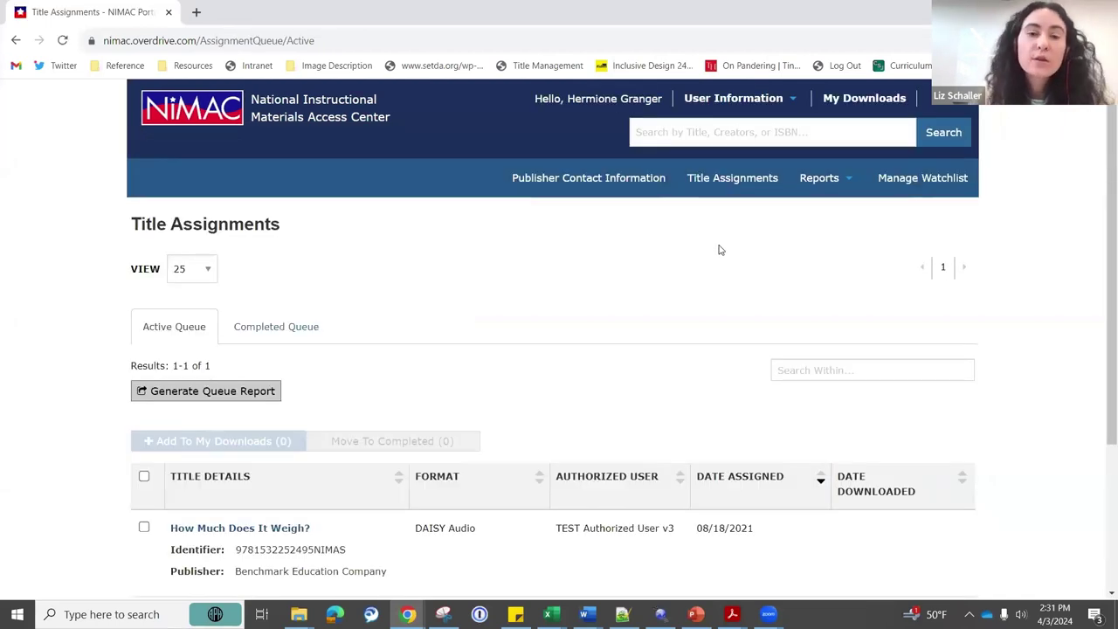
scroll(1099, 212, down, 3)
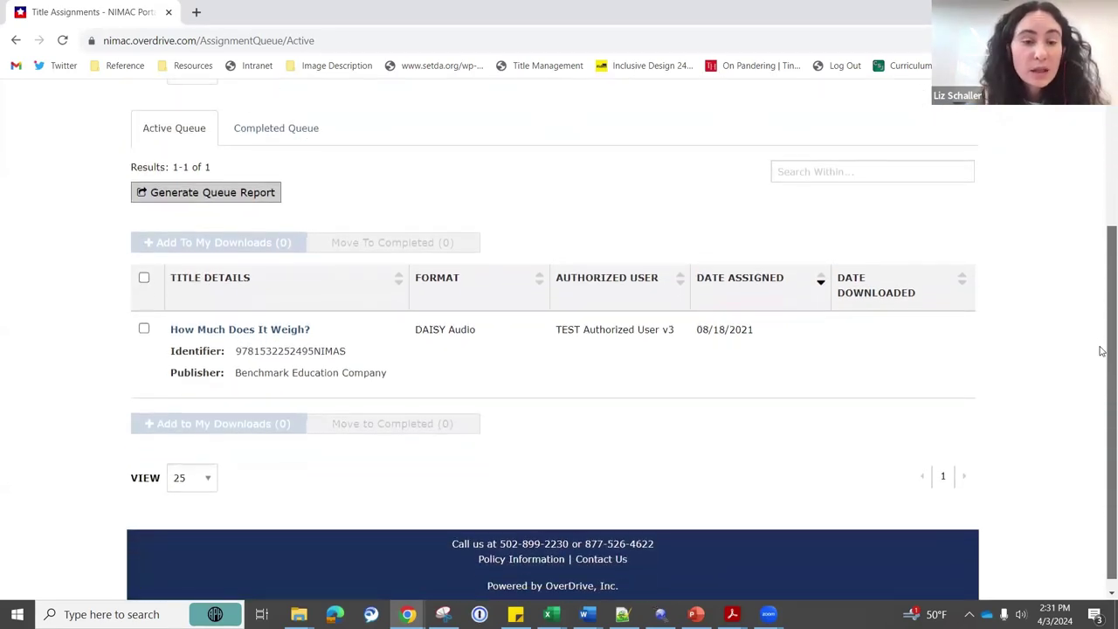
scroll(1101, 352, up, 3)
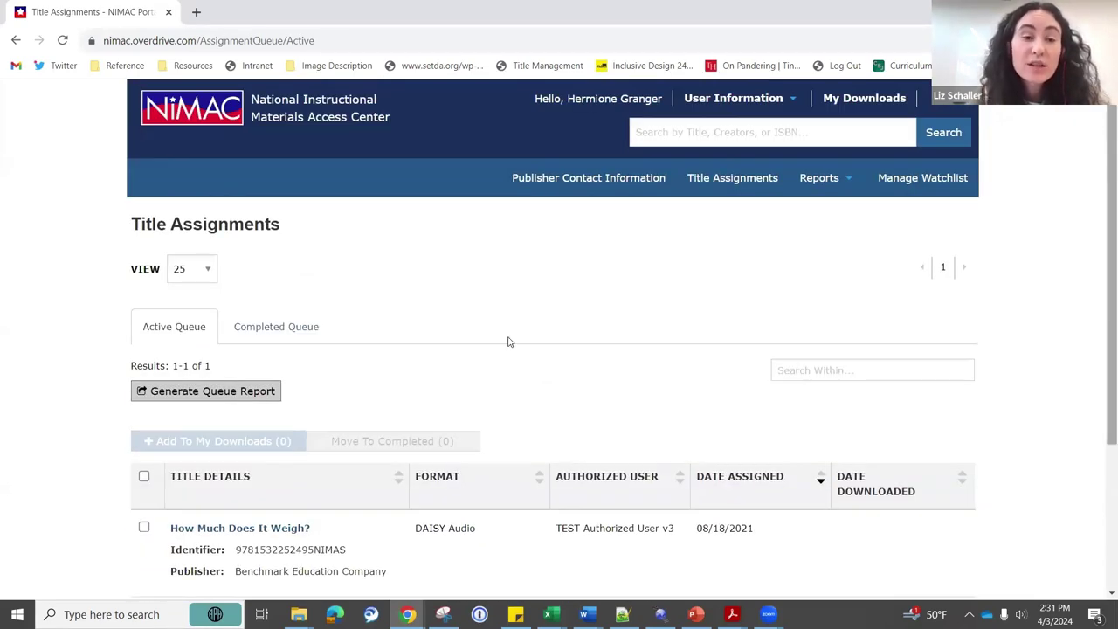
scroll(1101, 300, down, 3)
scroll(1098, 444, up, 3)
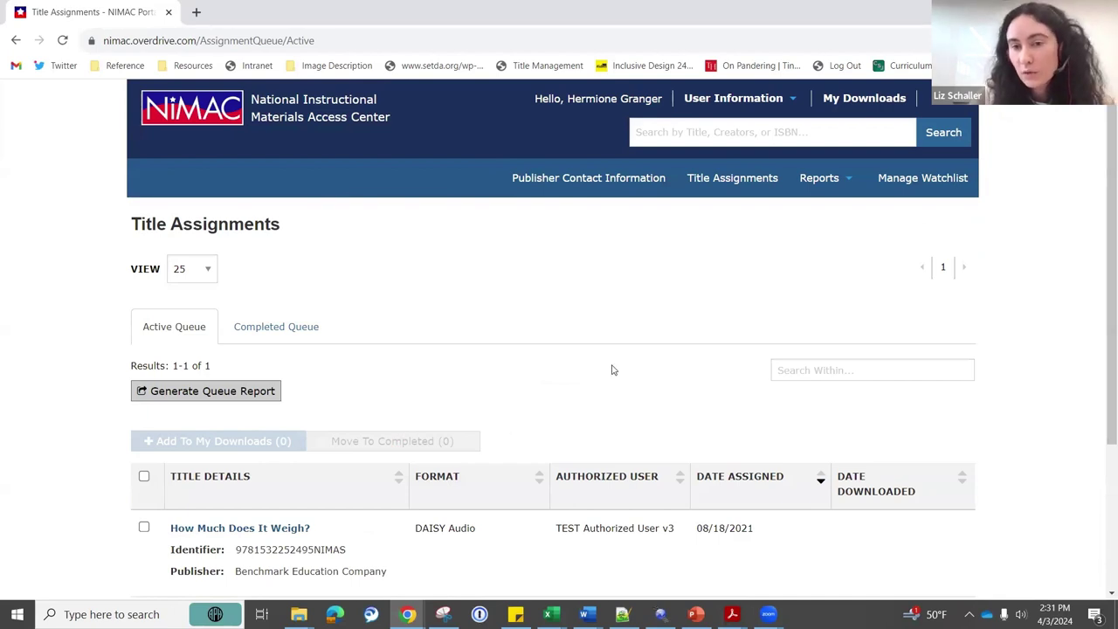
Open the My Account page and show the organization account's full details to review them with the format capabilities
mouse_move(794, 99)
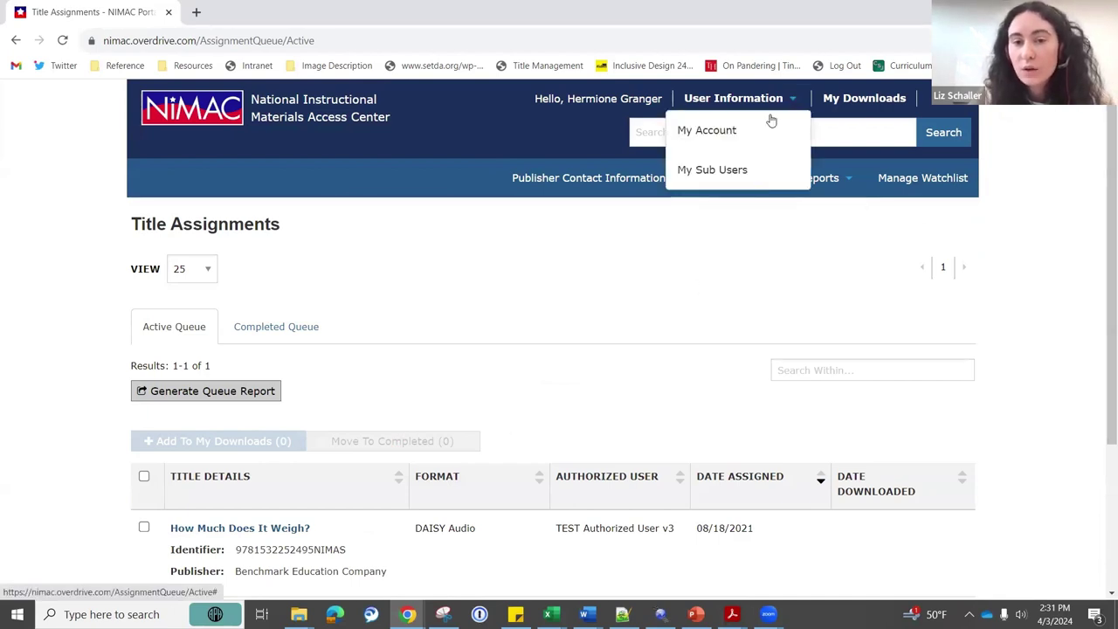
click(765, 128)
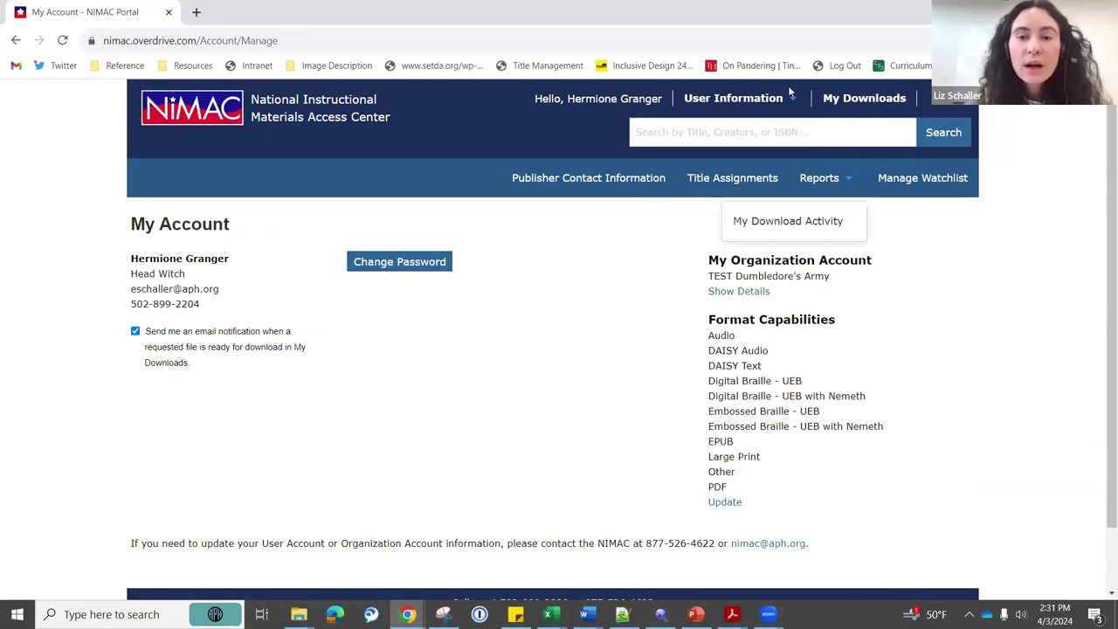
mouse_move(794, 98)
click(742, 124)
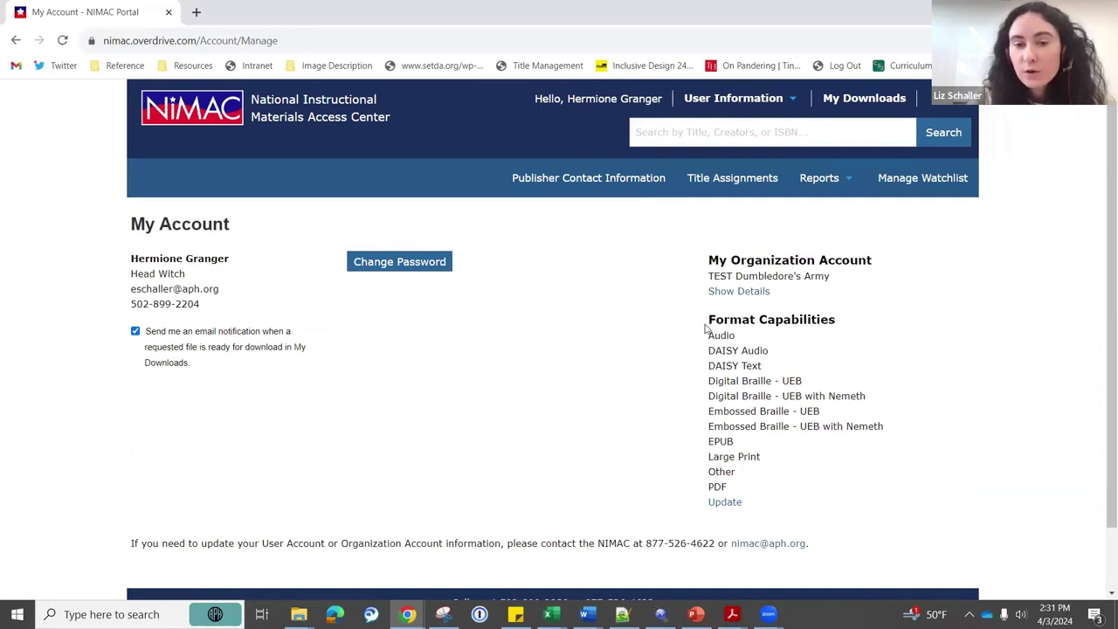
click(739, 291)
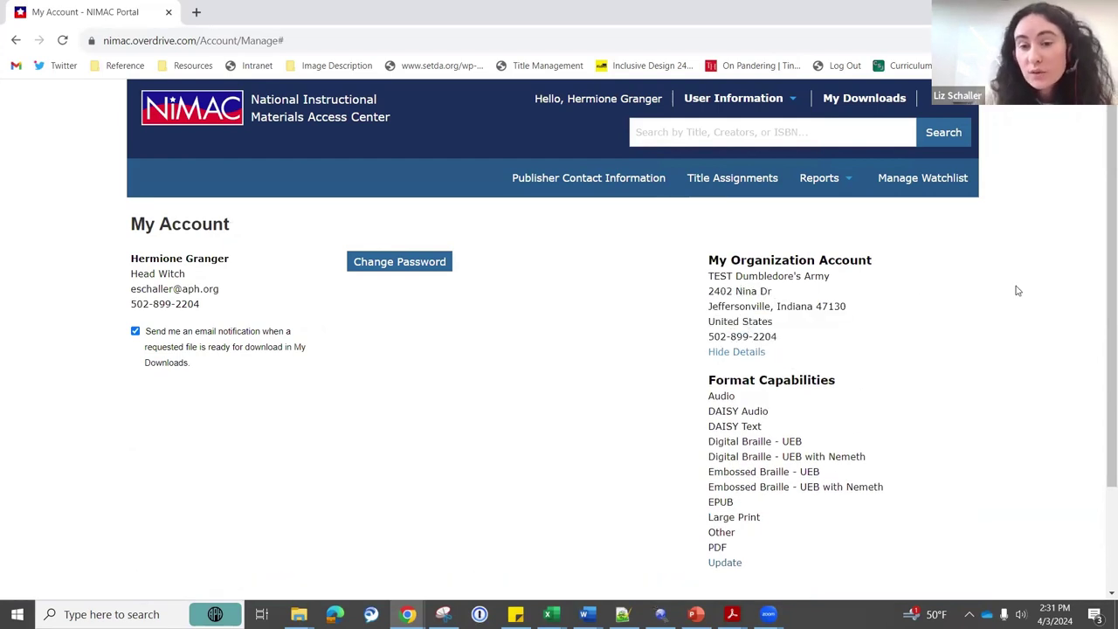
drag(1103, 312, 1103, 394)
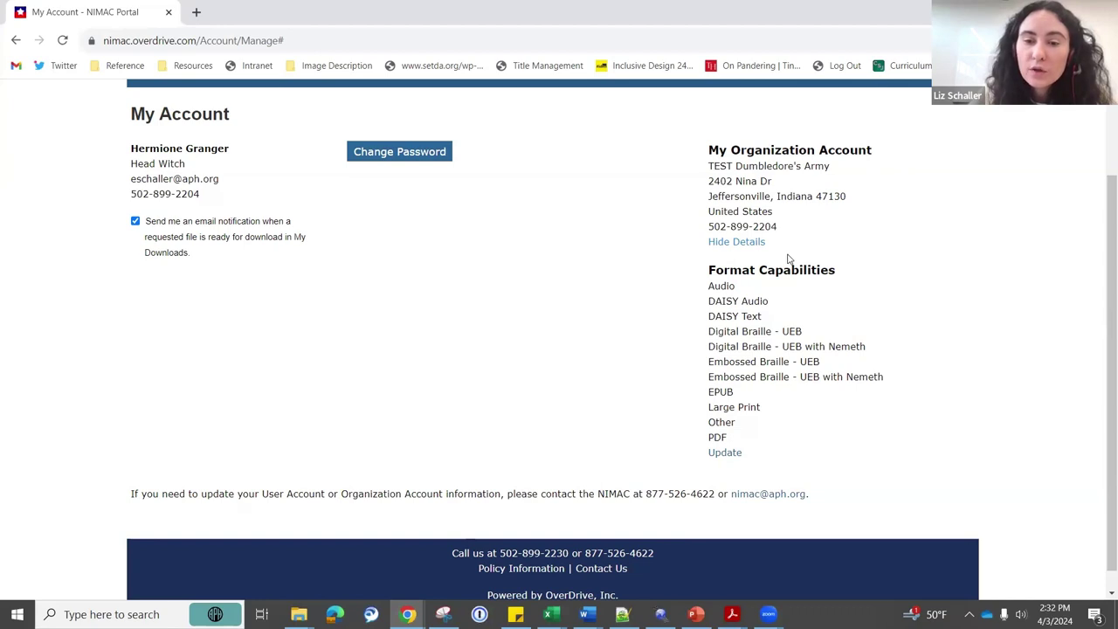
Open the organization's format capabilities for updating, look through the format list, and save with all the selected formats kept
click(722, 454)
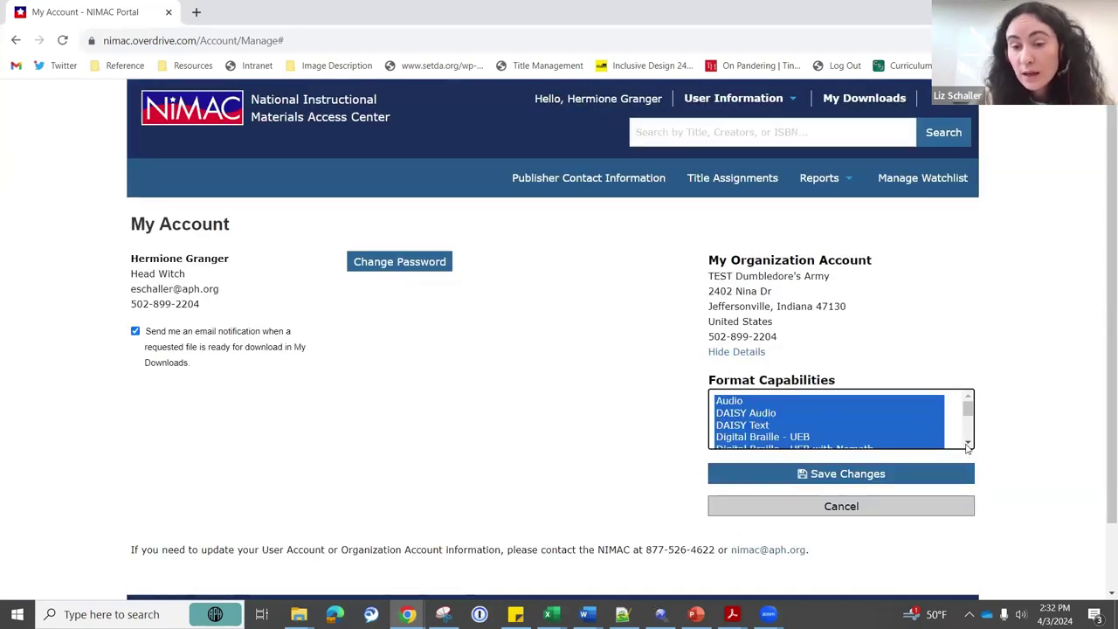
scroll(968, 437, down, 2)
drag(970, 430, 969, 395)
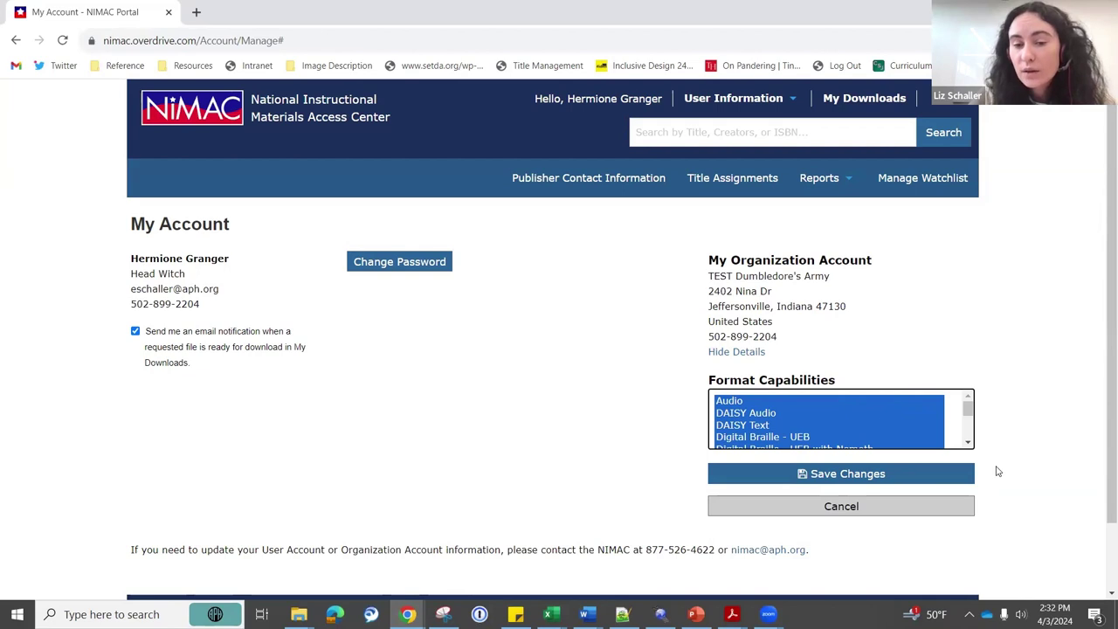
click(899, 481)
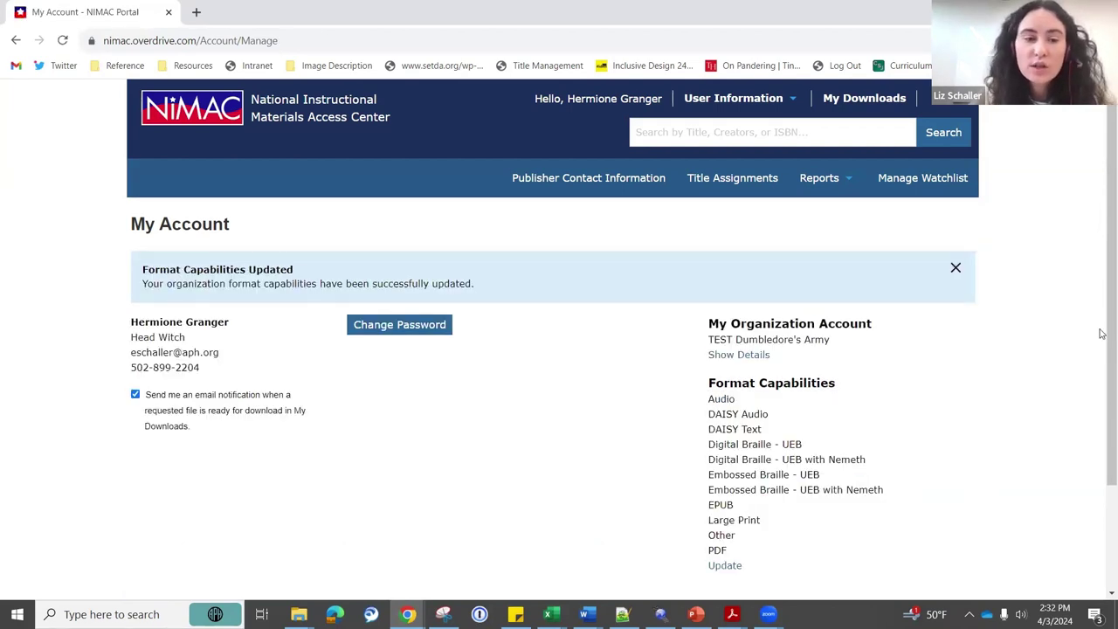
drag(1101, 310, 1102, 214)
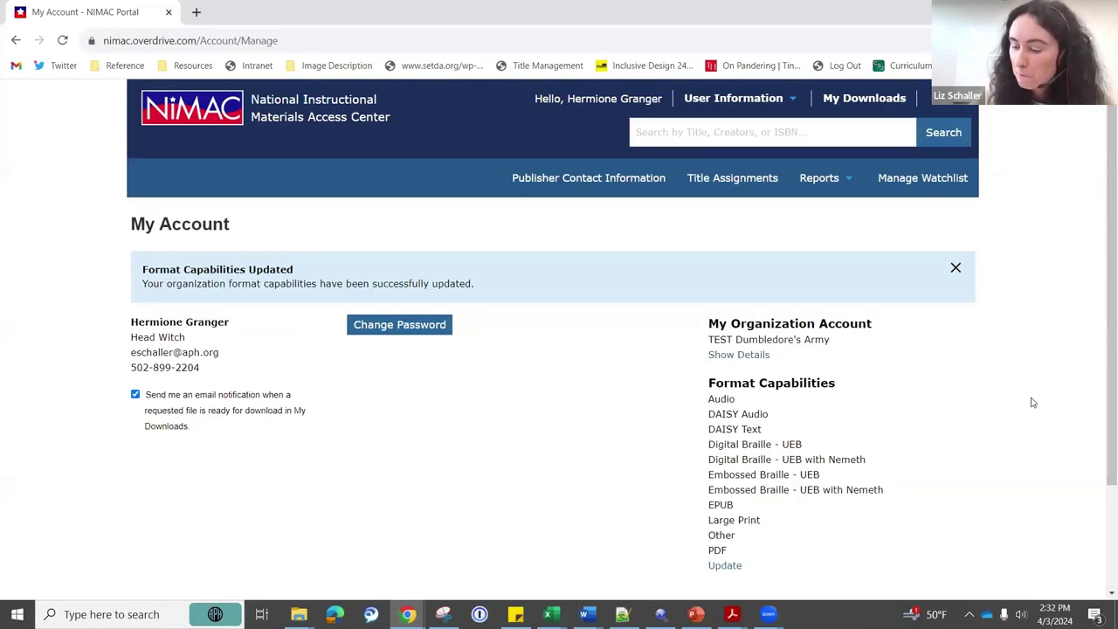
Open the My Sub Users page, examine the form for adding a user and its role field, and cancel it
mouse_move(783, 103)
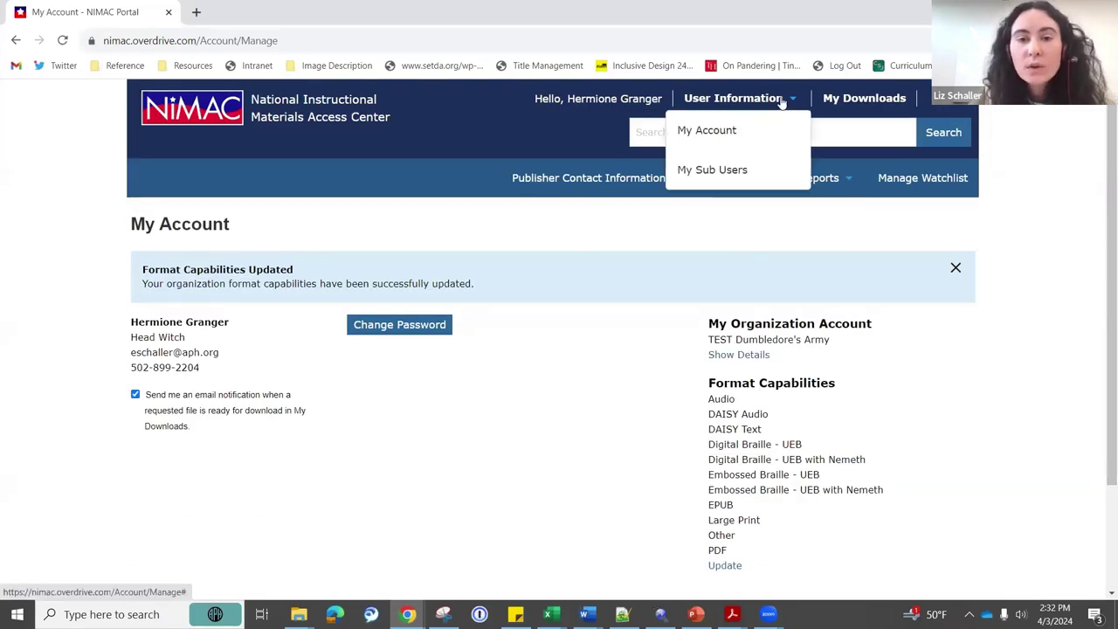
click(732, 174)
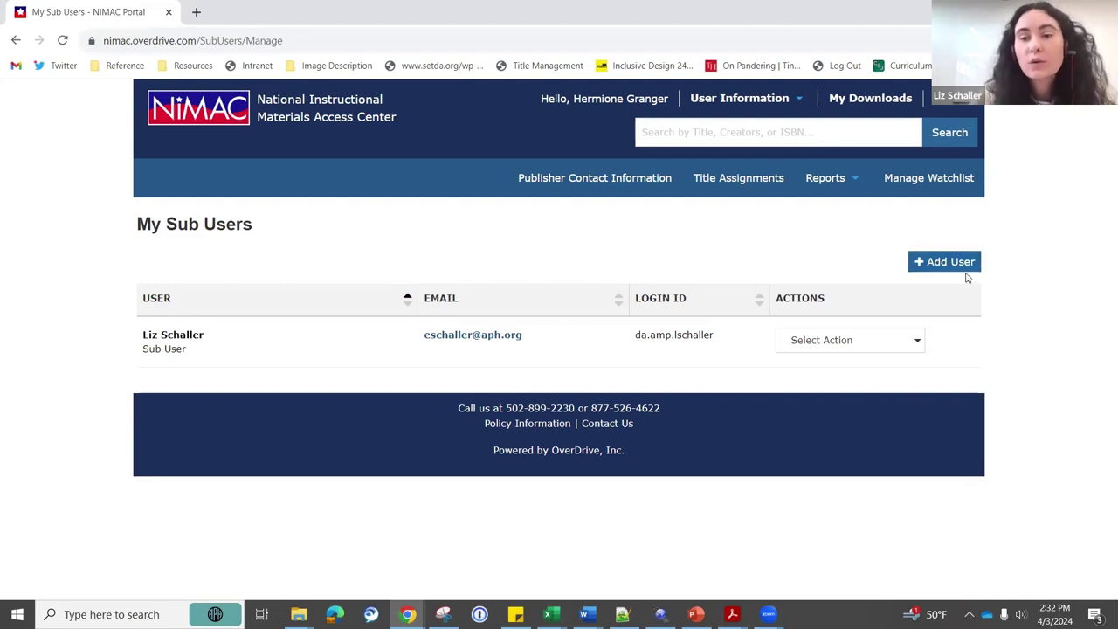
click(935, 265)
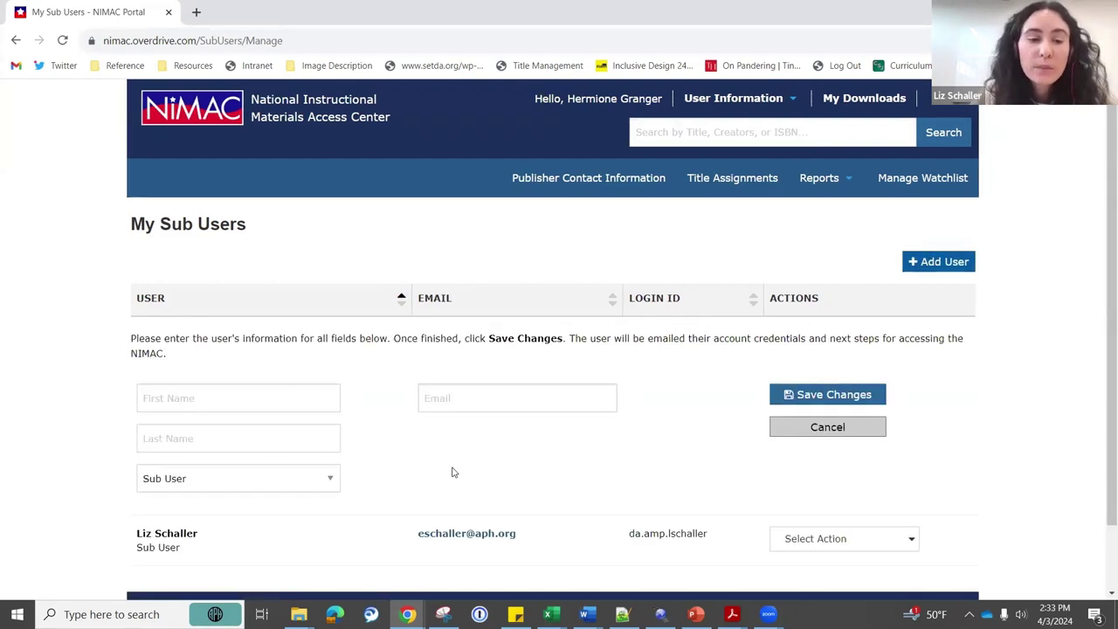
scroll(1101, 346, down, 2)
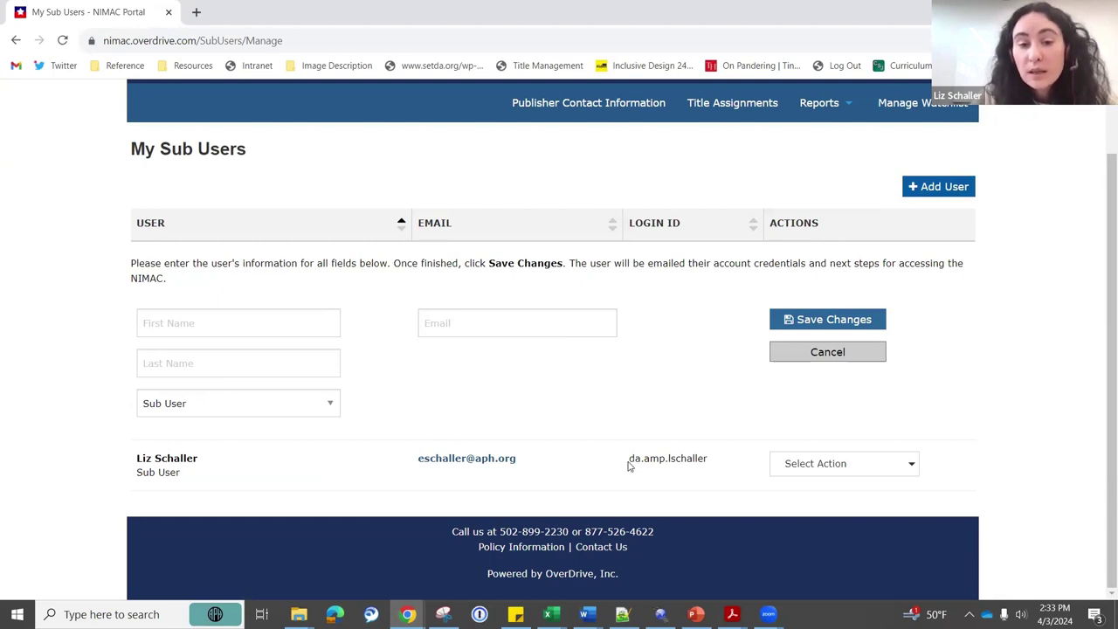
drag(628, 461, 731, 464)
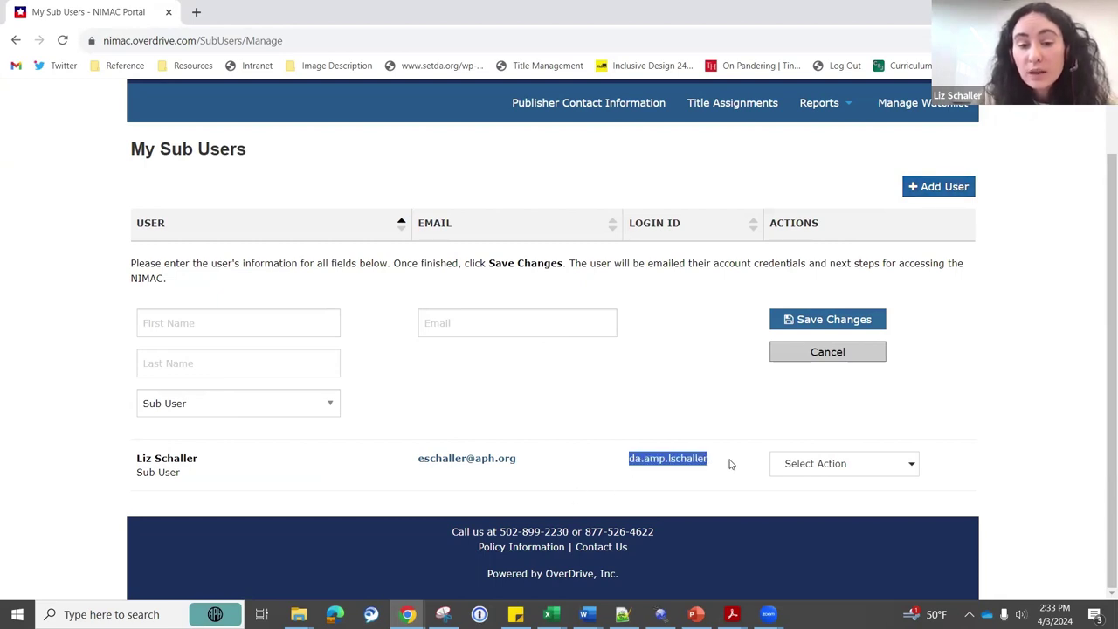
click(671, 487)
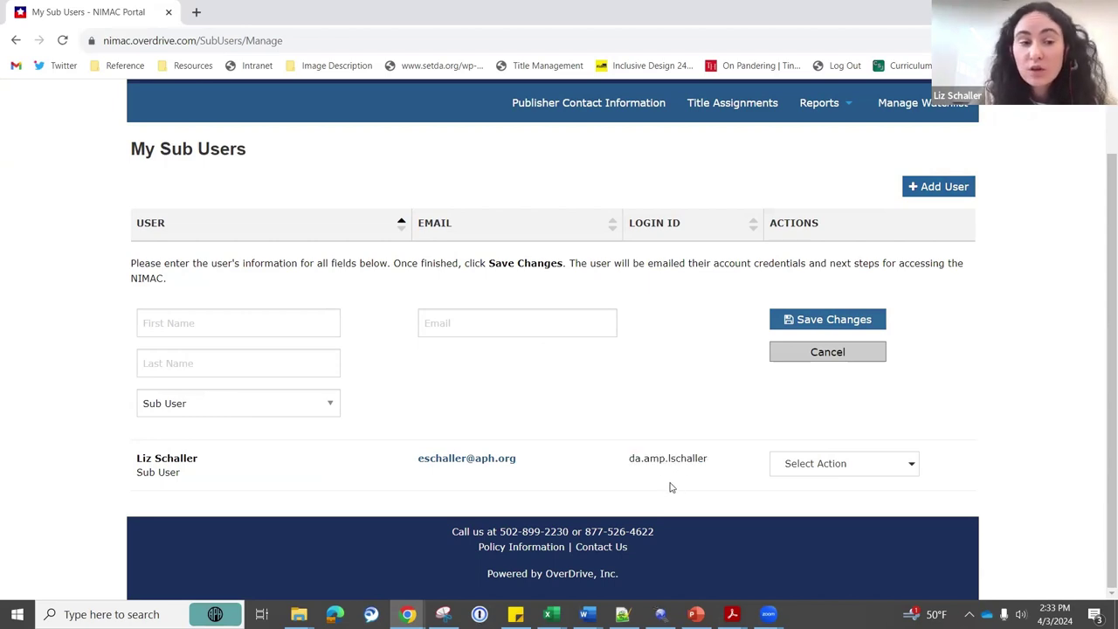
click(322, 408)
click(327, 404)
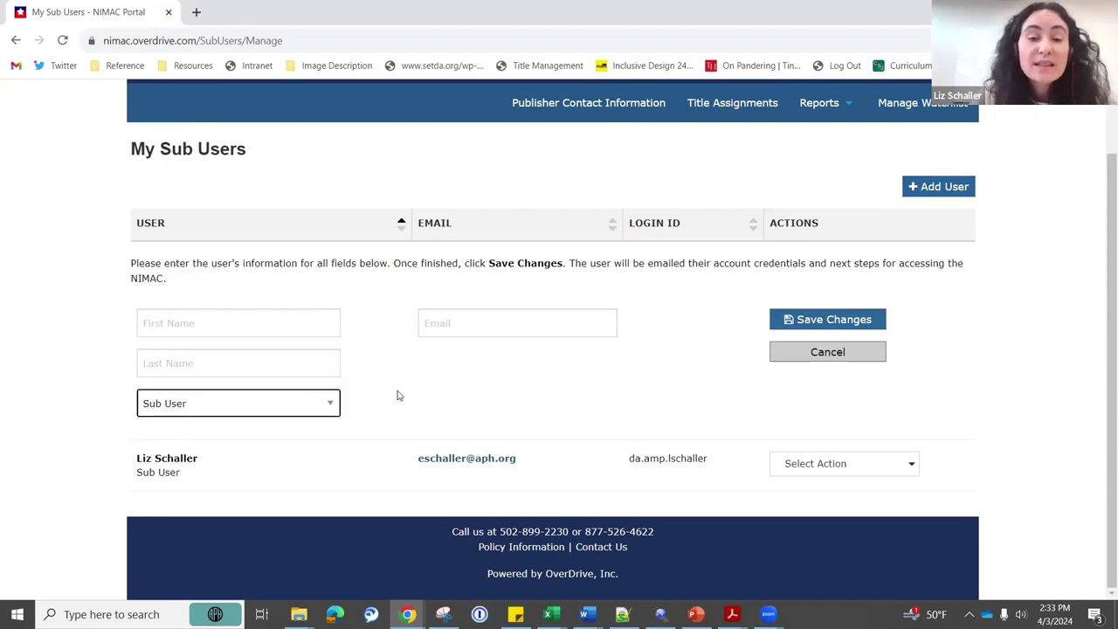
click(806, 354)
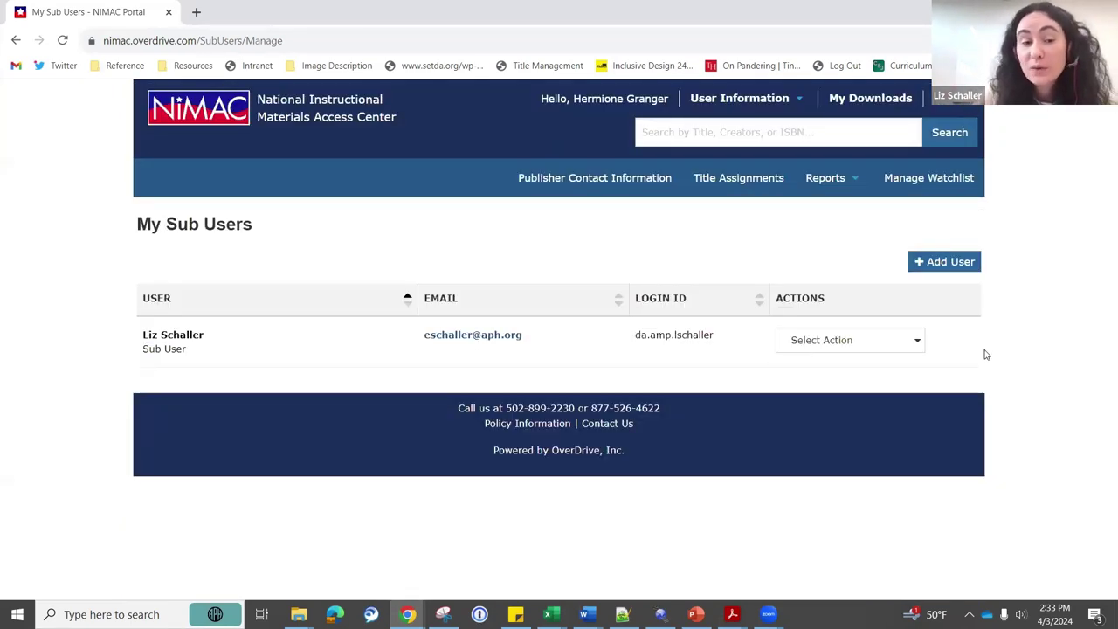
View the actions available for the existing sub user without choosing any
click(913, 343)
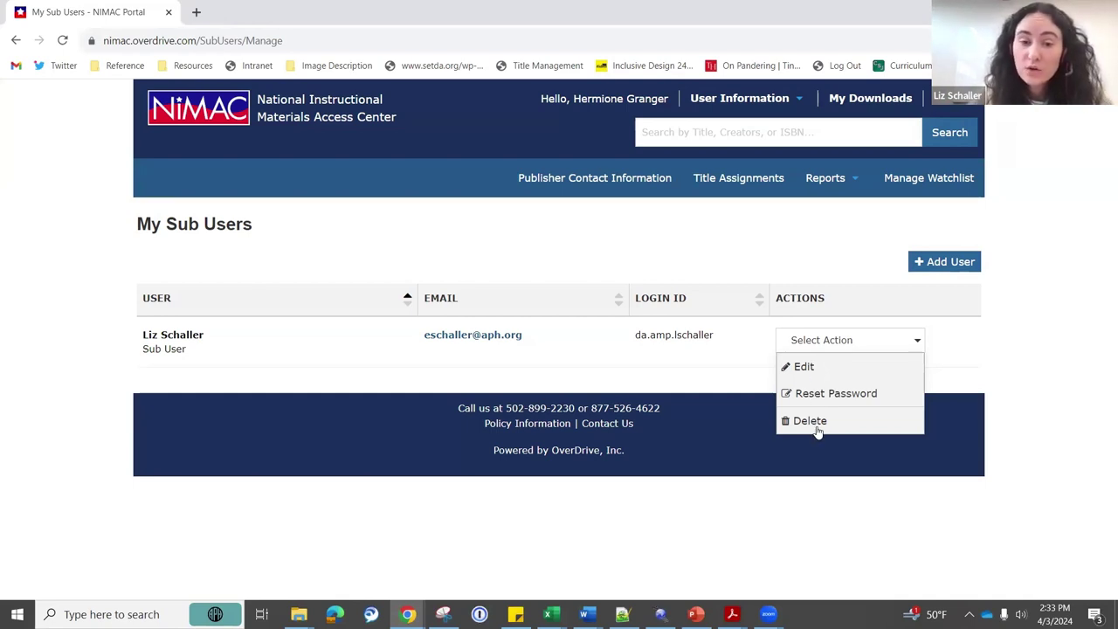
click(1018, 336)
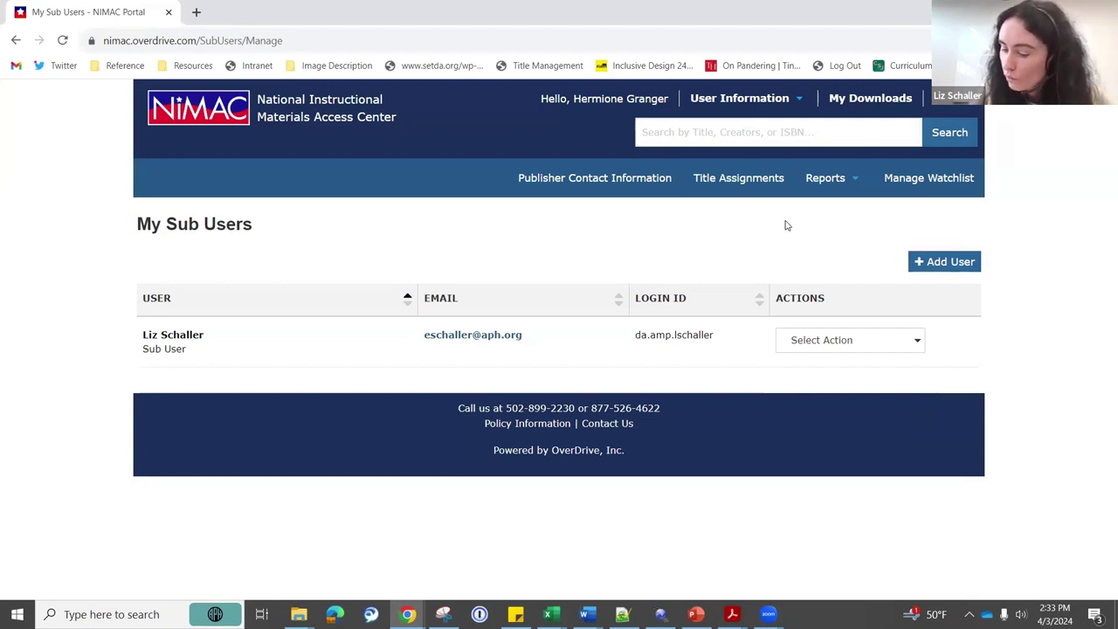
Open the Publisher Contact Information page and browse the active publishers' organization names and contacts
click(589, 181)
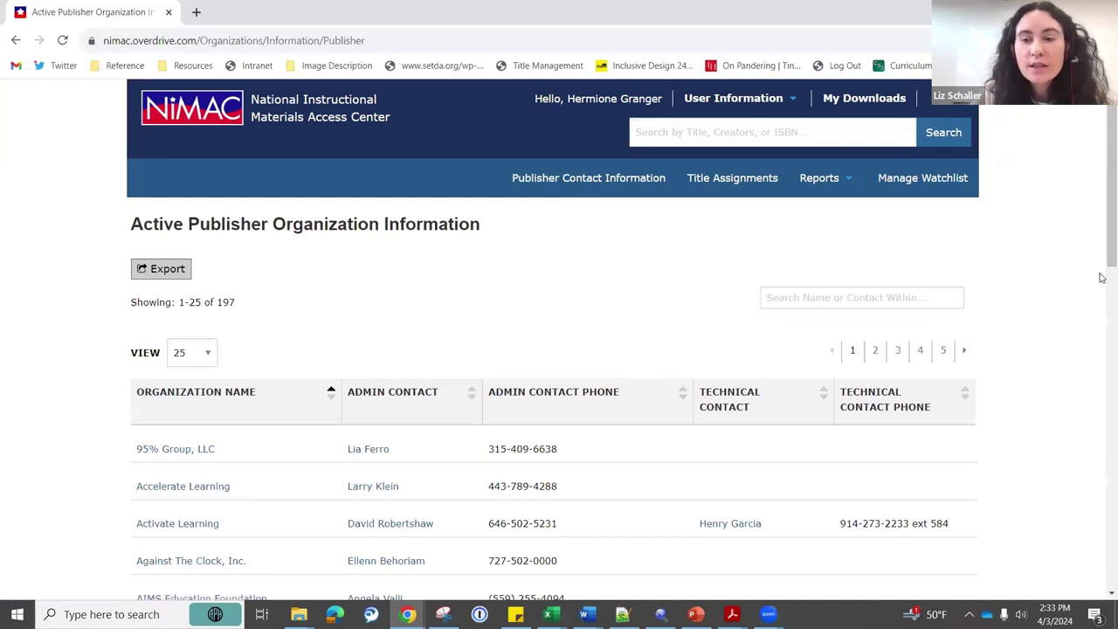
scroll(1101, 278, down, 1)
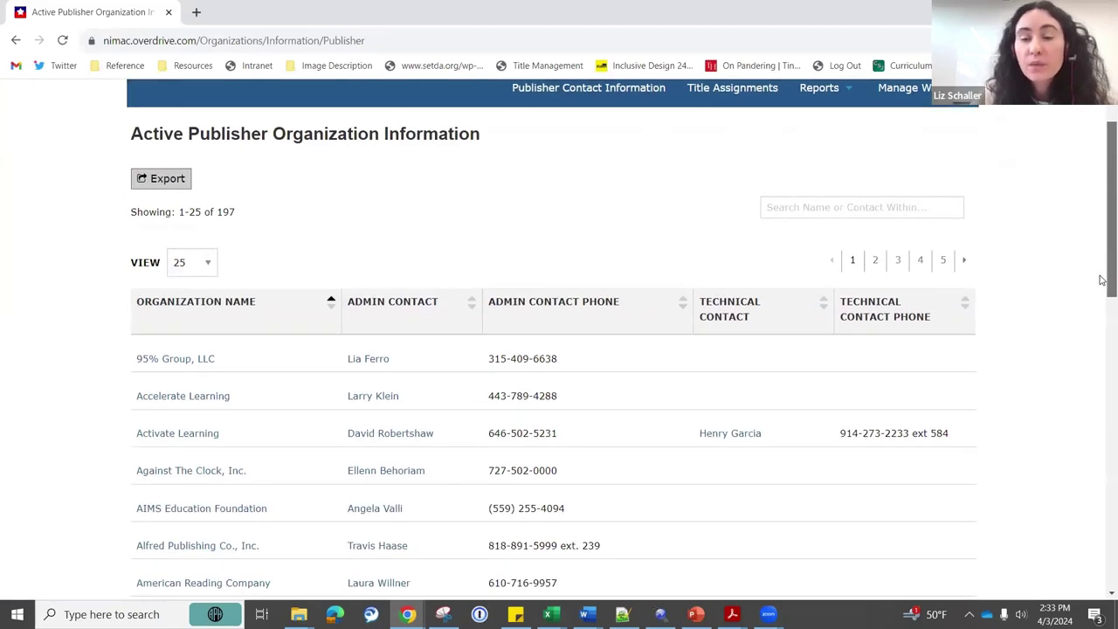
scroll(1101, 277, up, 1)
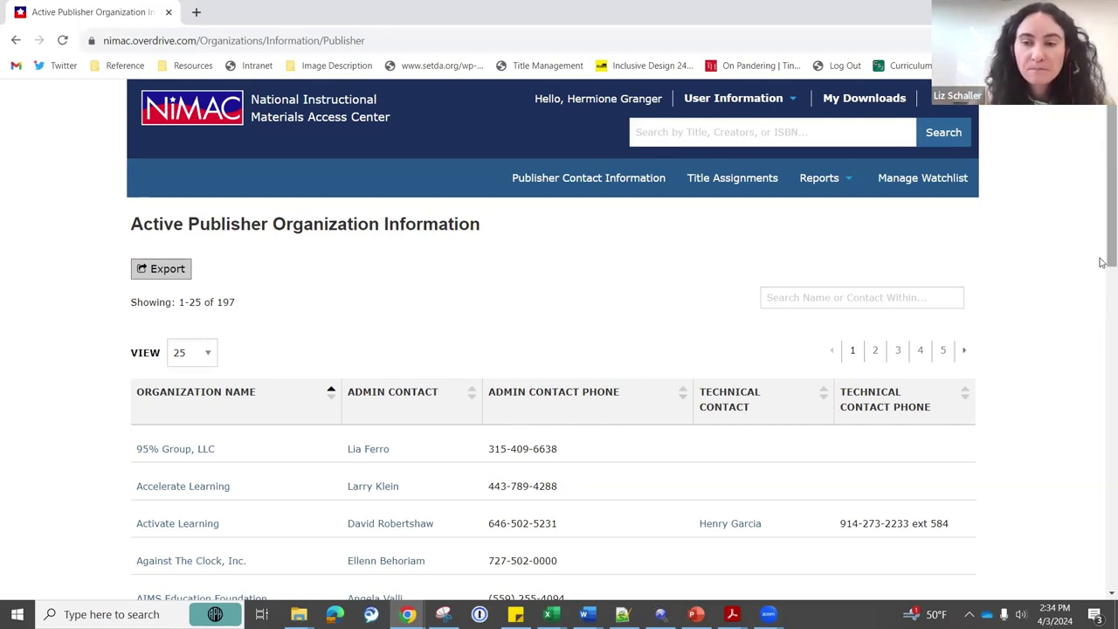
drag(1102, 262, 1101, 210)
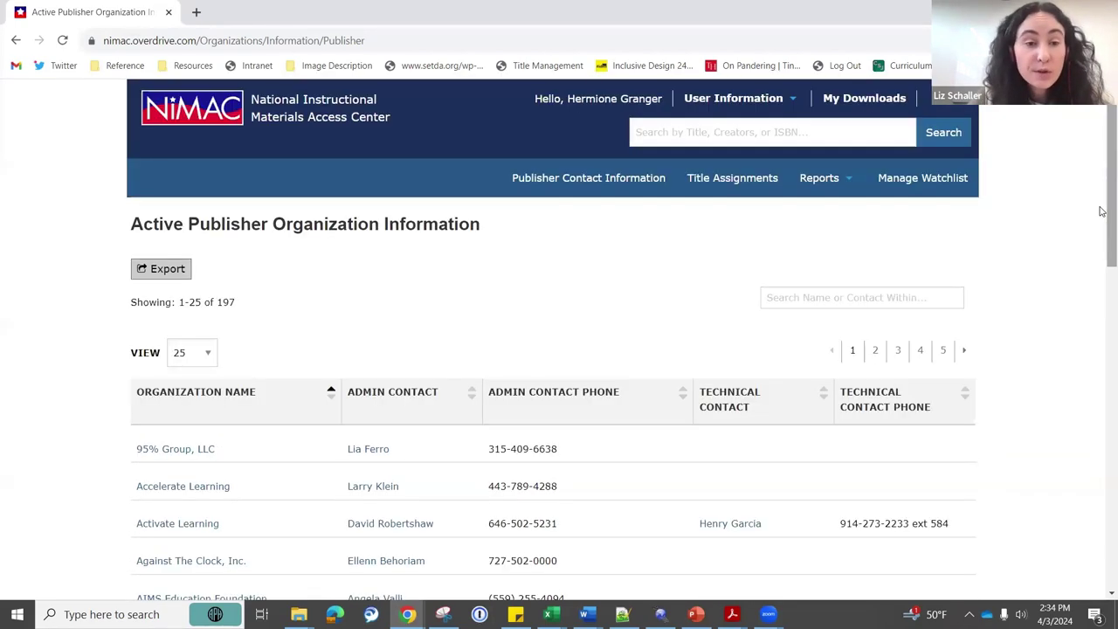
drag(1103, 251, 1101, 223)
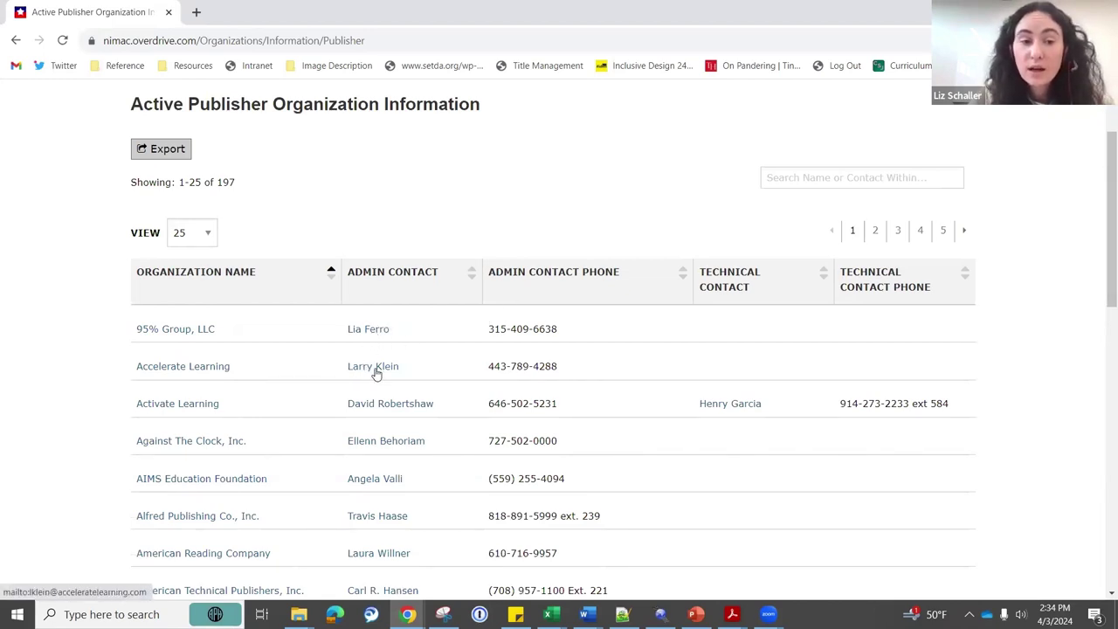
scroll(549, 295, up, 2)
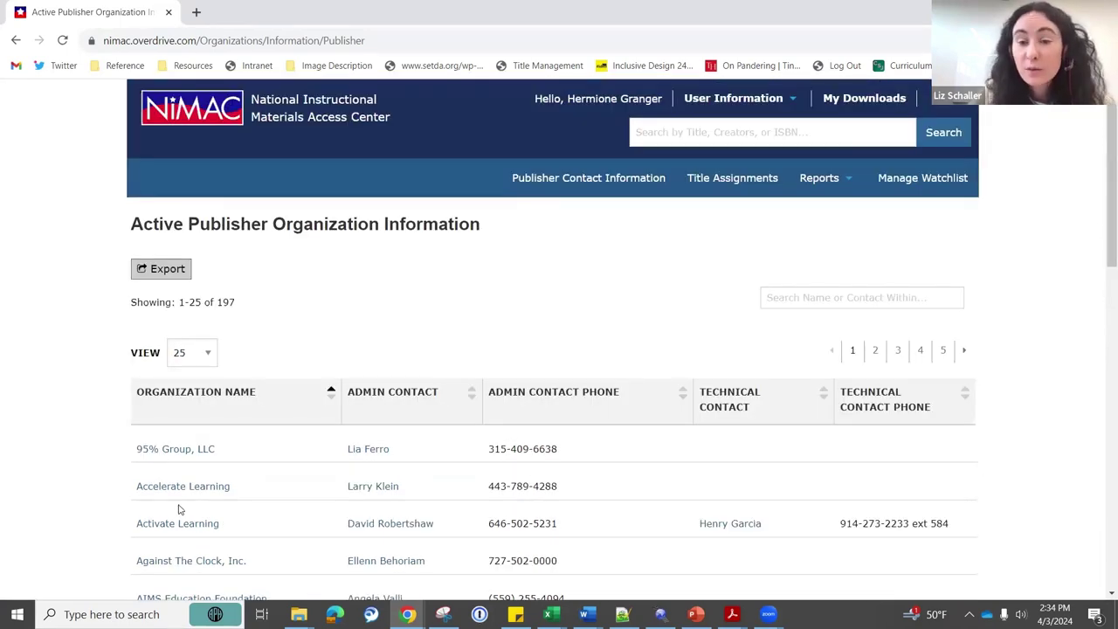
Open the My Download Activity report criteria
mouse_move(863, 207)
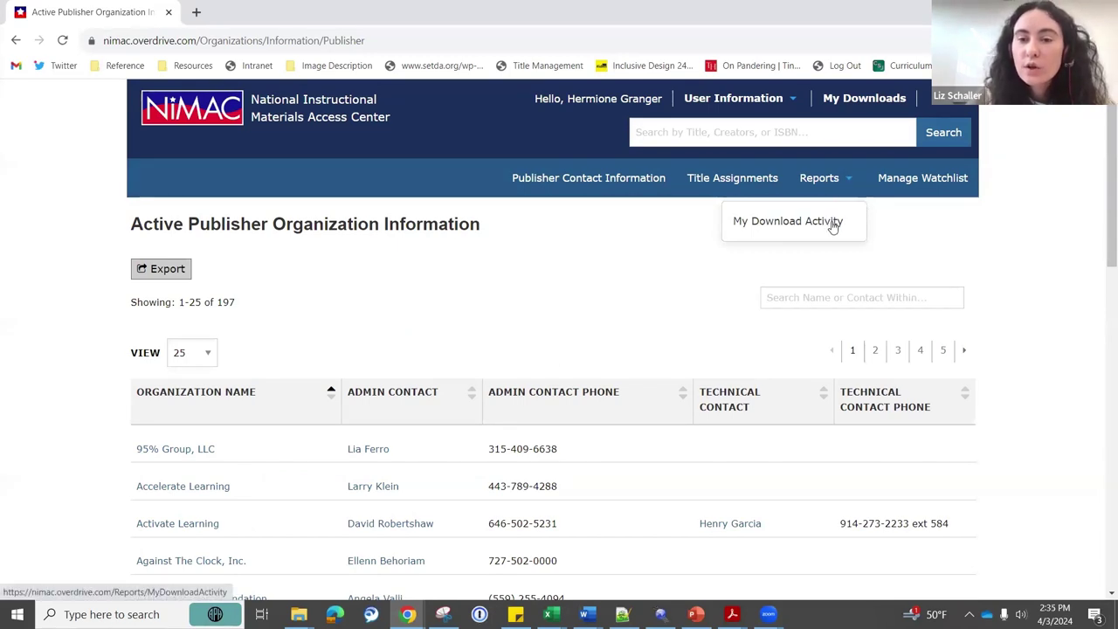
click(834, 225)
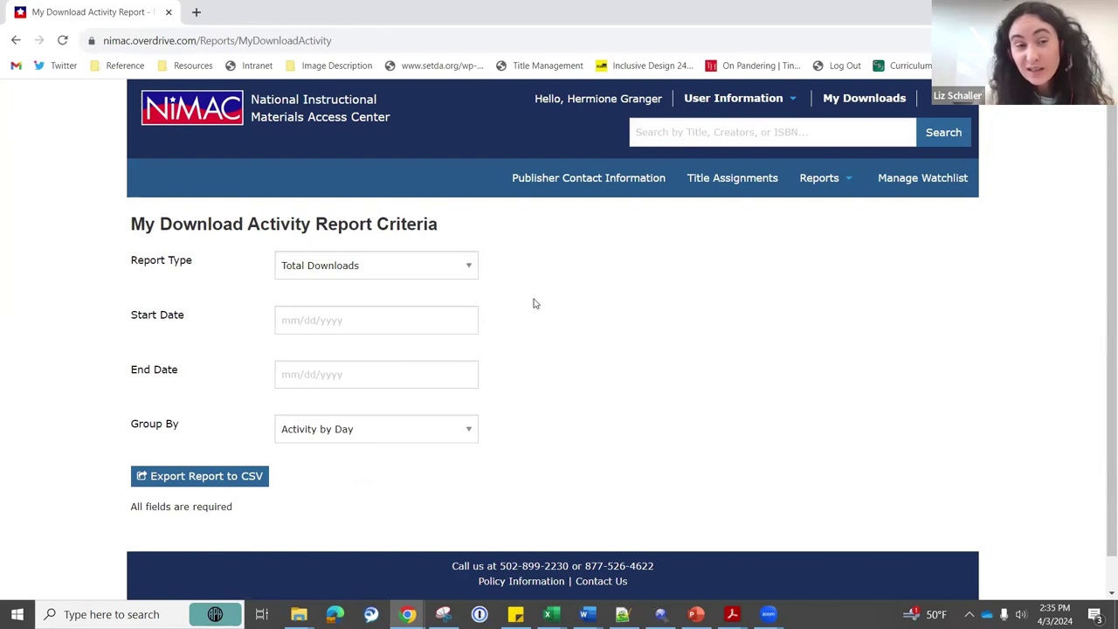
View the report type choices for the download activity report without changing the selection
click(473, 273)
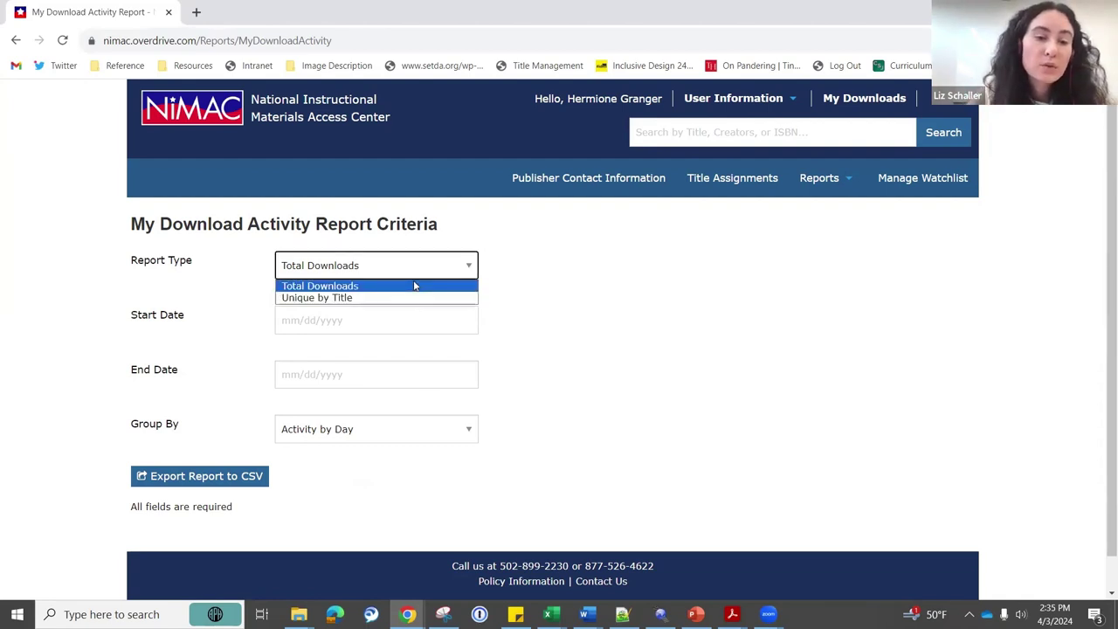
click(581, 287)
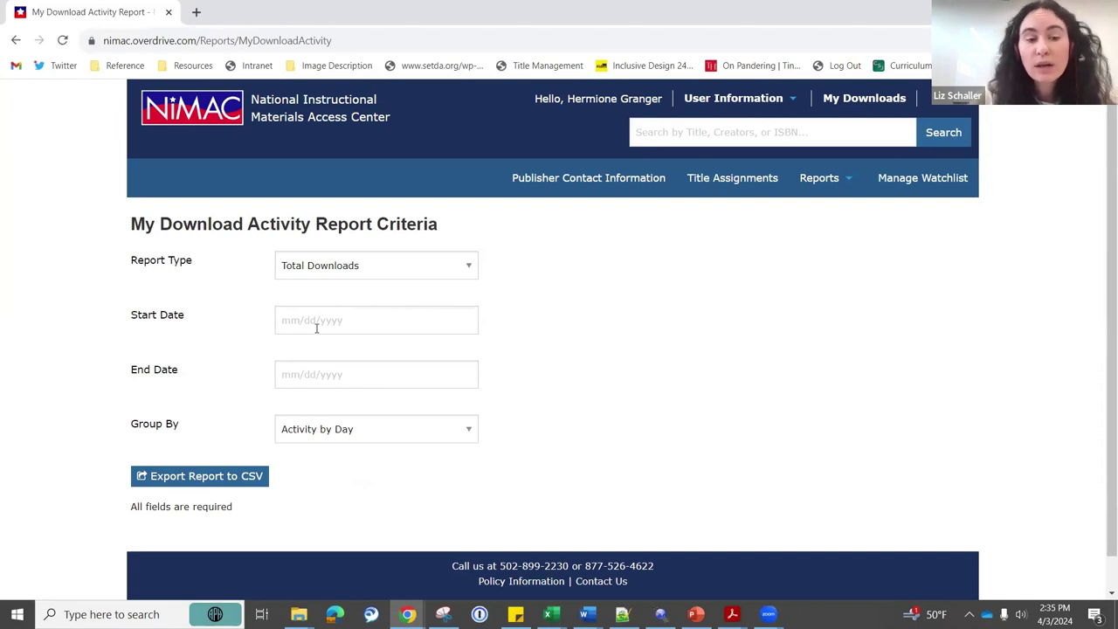
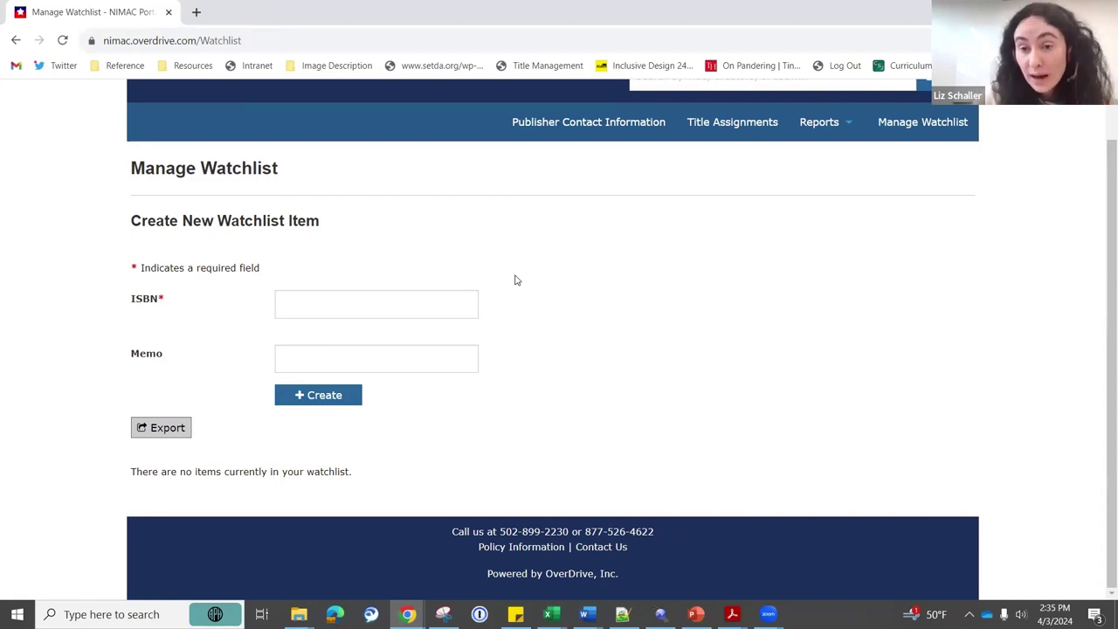
click(410, 302)
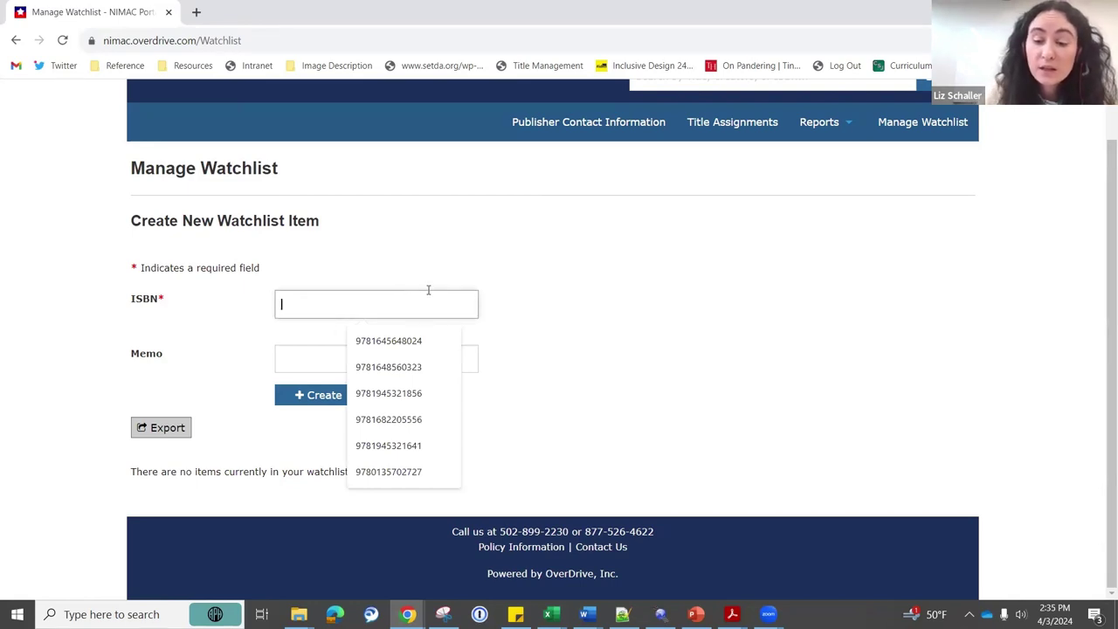
key(Down)
key(Down)
key(Down)
key(Down)
key(Down)
key(Up)
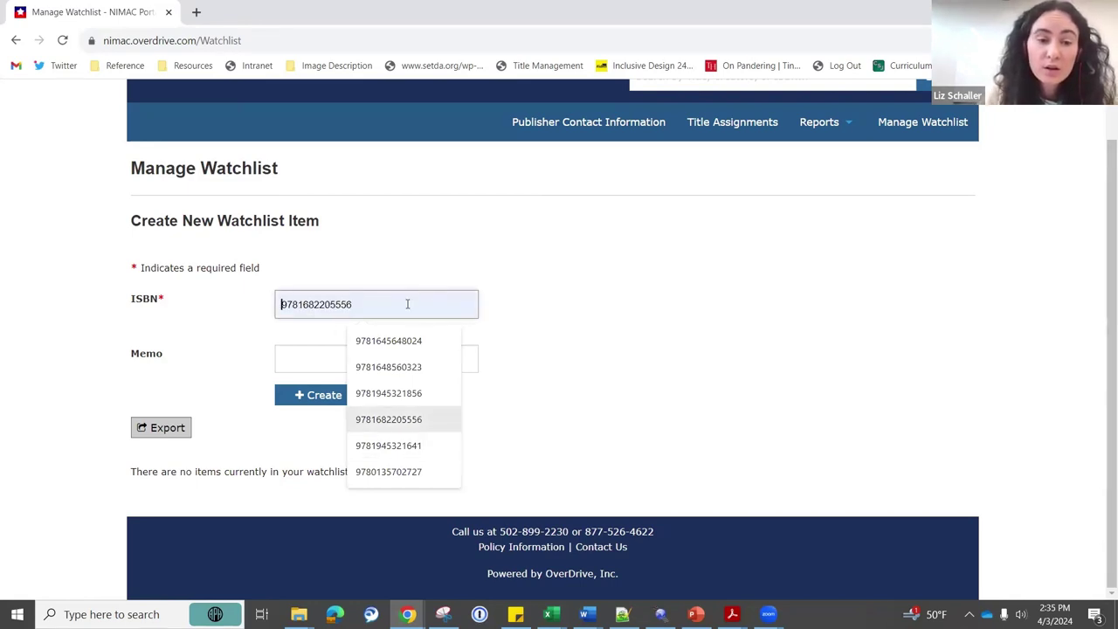
text(888)
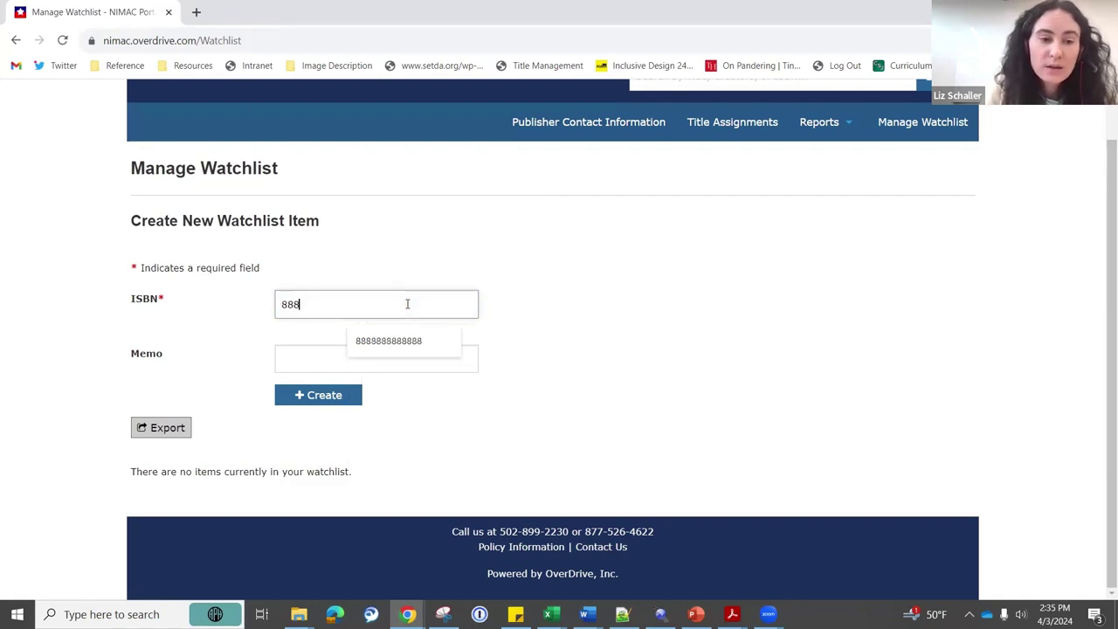
text(888)
click(400, 340)
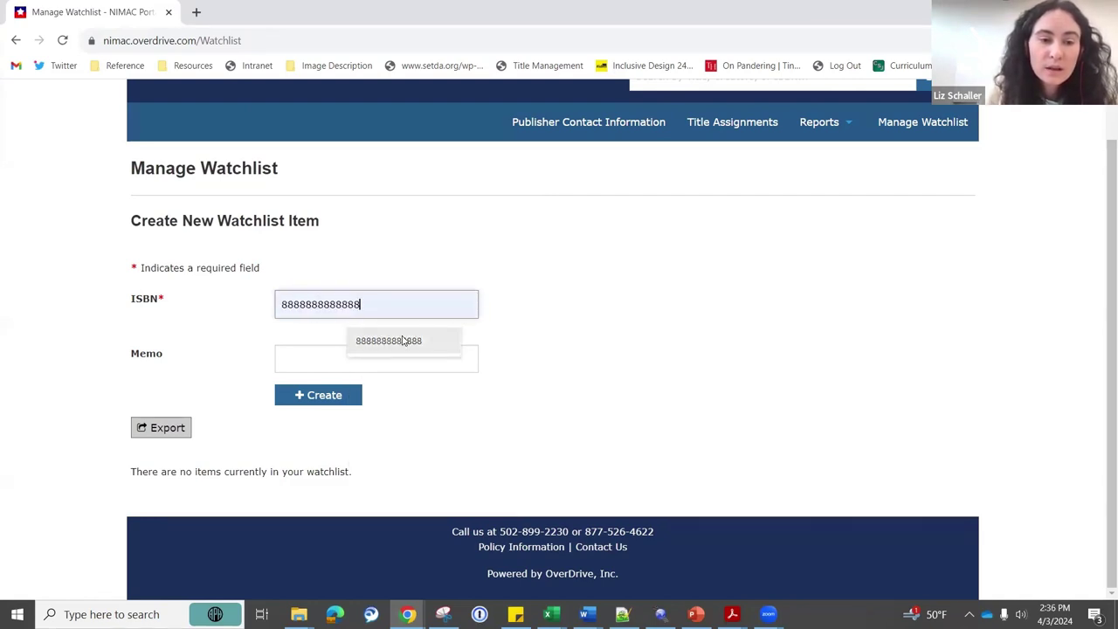
Give the watchlist item the memo "Geography, McGraw Hill, 2025" and create it
click(379, 355)
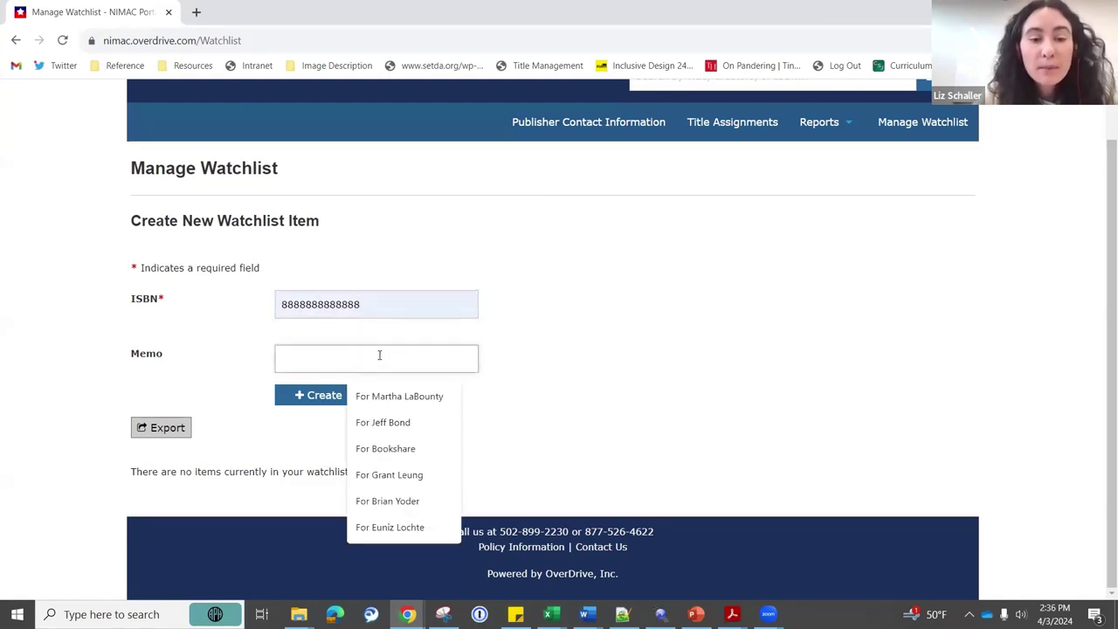
click(577, 361)
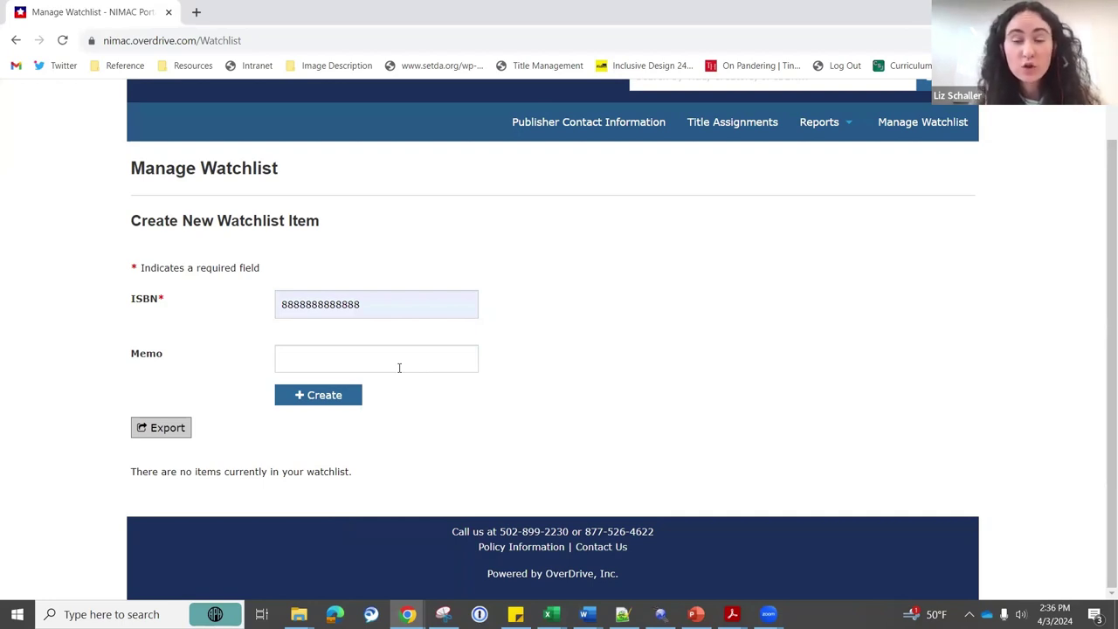
click(399, 368)
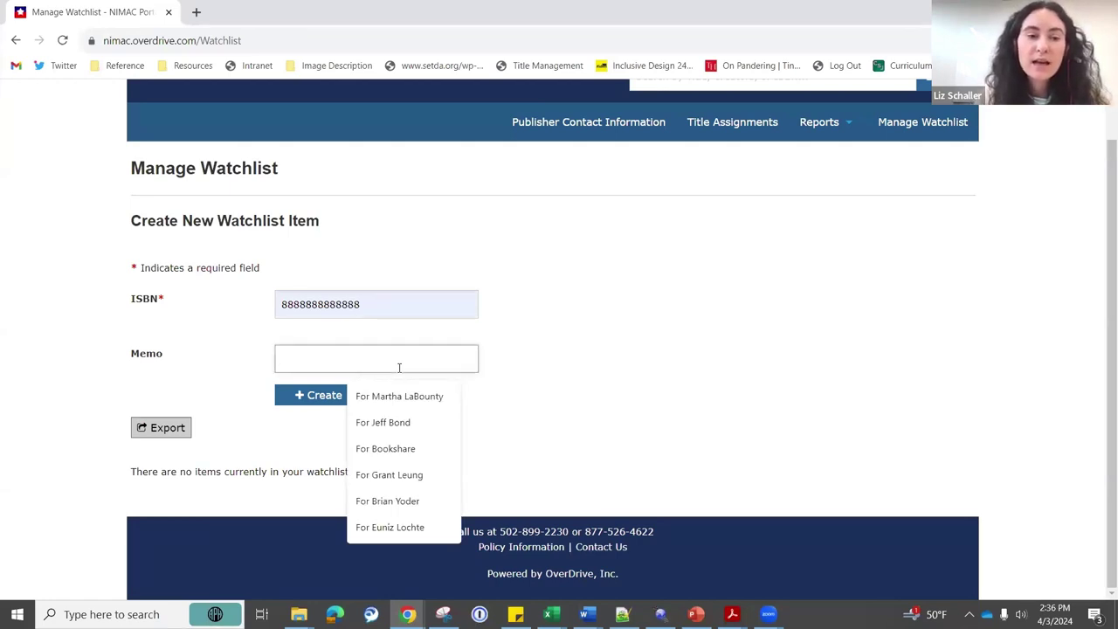
text(Geo)
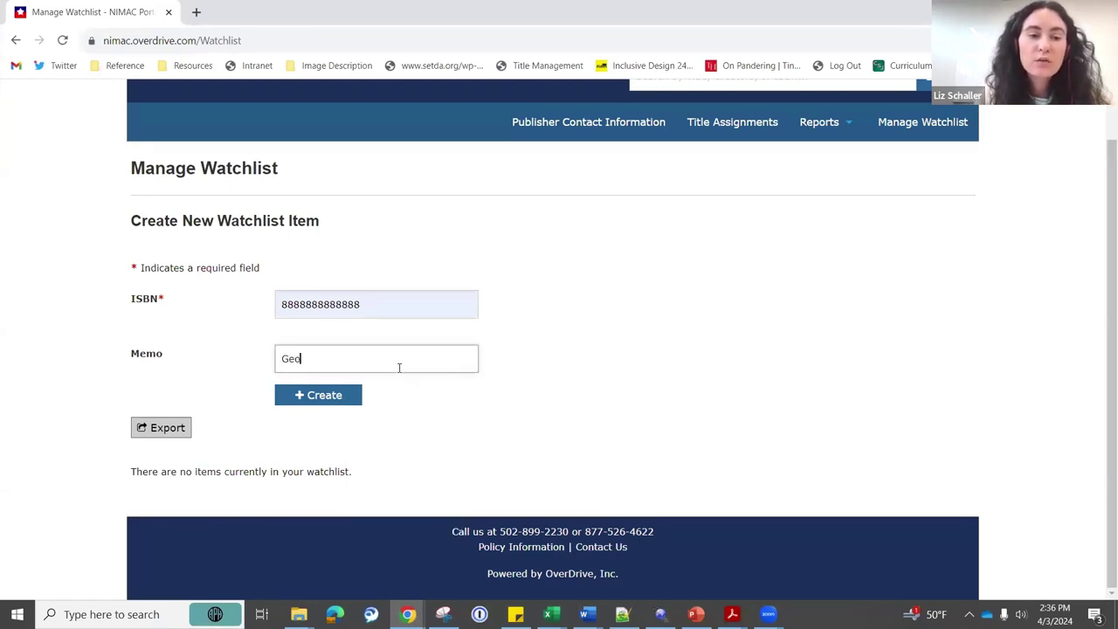
text(graphy, Mcr)
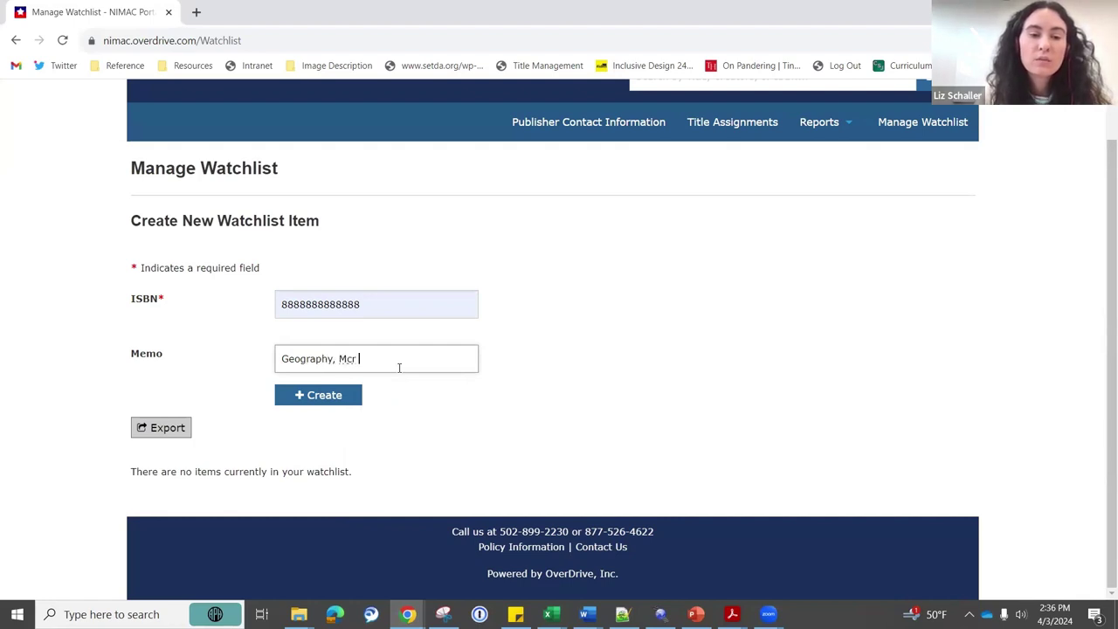
key(BackSpace)
text(Graw Hill, 2025)
click(337, 396)
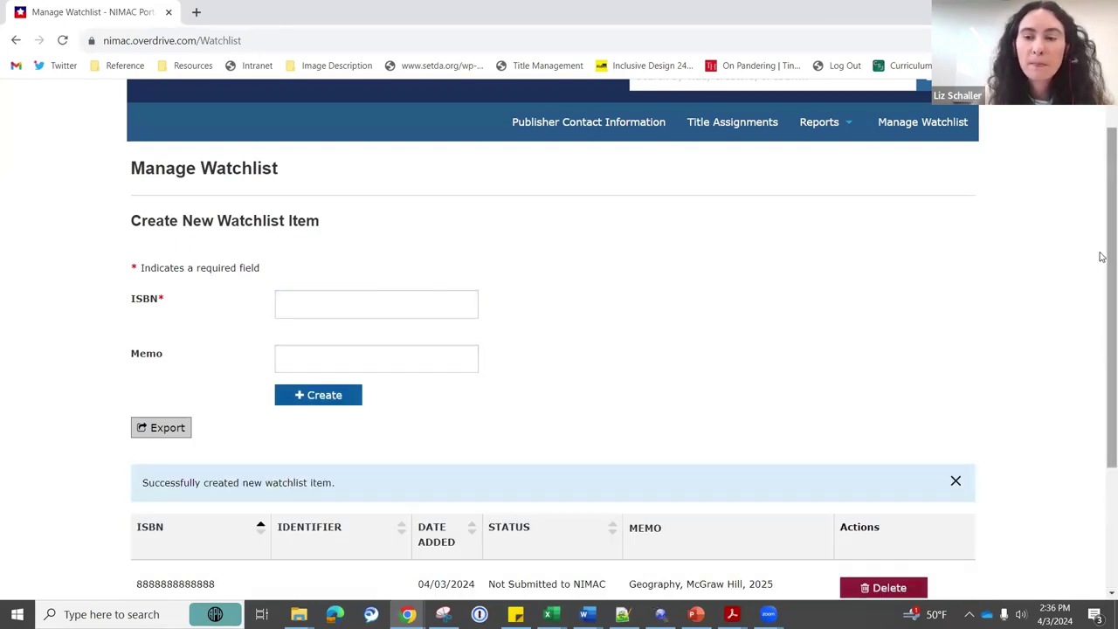
Examine the confirmation message and the ISBN of the new entry in the watchlist table
scroll(1101, 262, down, 2)
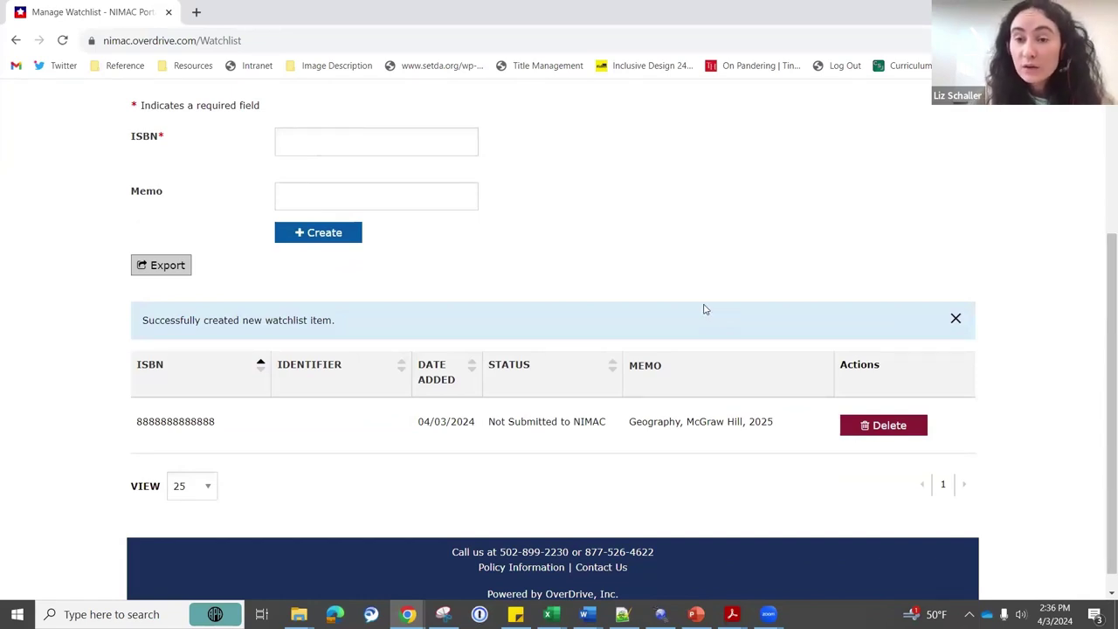
drag(154, 320, 393, 297)
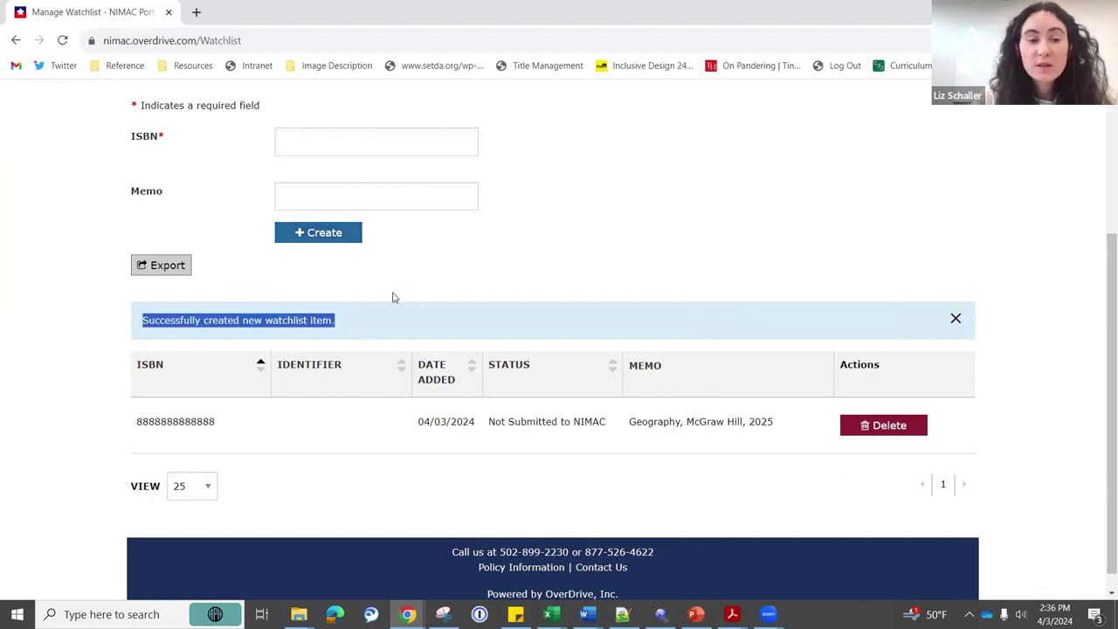
click(683, 221)
scroll(1101, 300, up, 2)
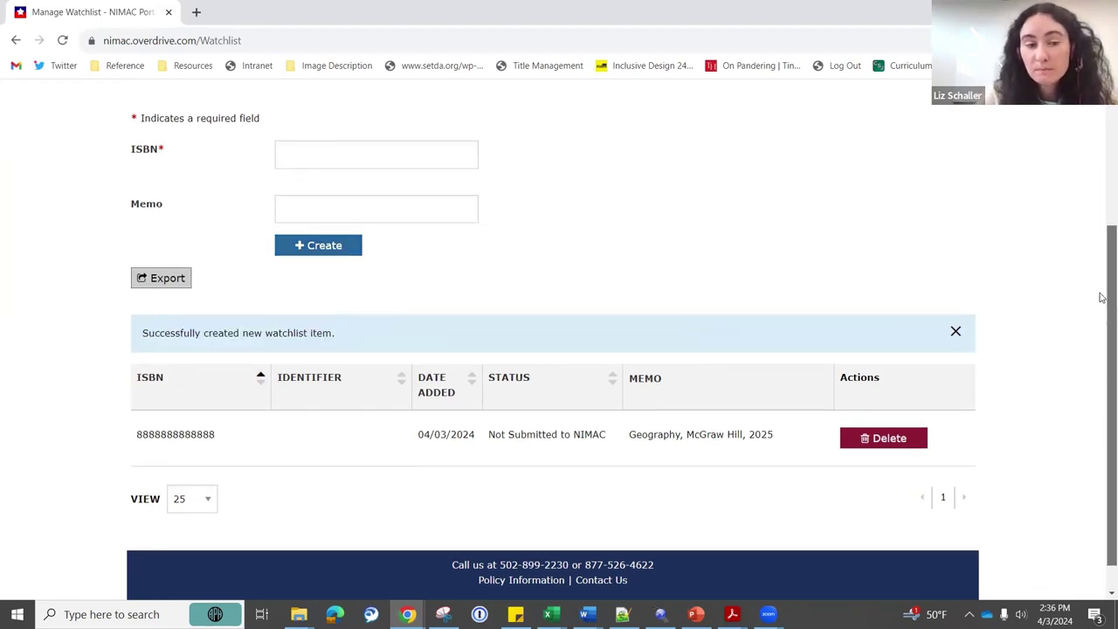
scroll(1101, 373, down, 2)
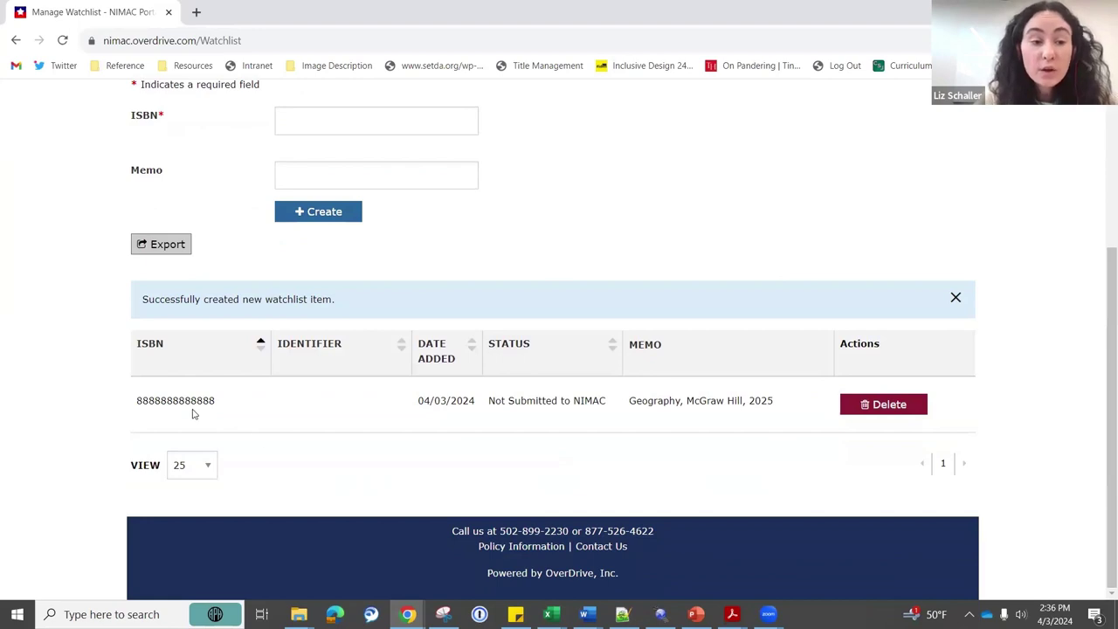
drag(136, 402, 218, 395)
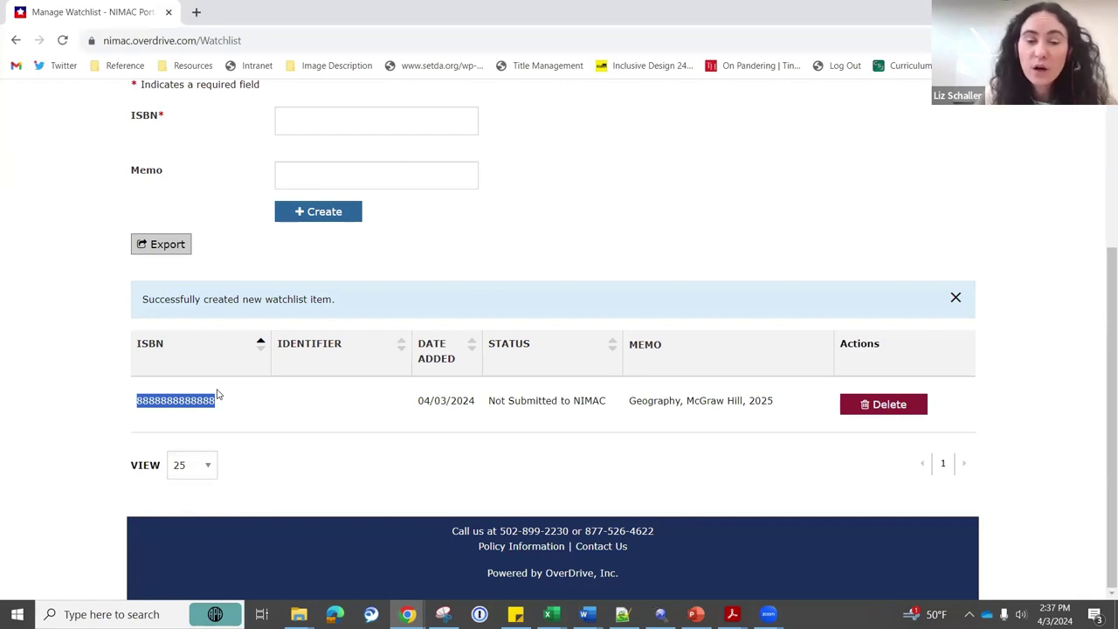
click(479, 456)
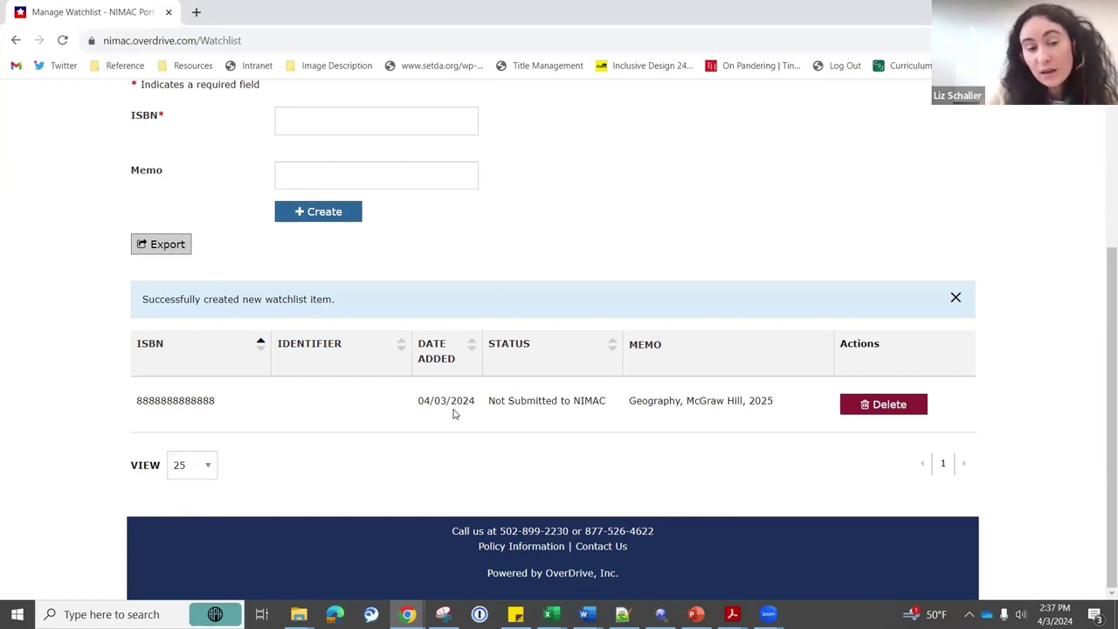
Examine the submission status of the new watchlist entry and look over the rest of the Manage Watchlist page
drag(489, 400, 612, 395)
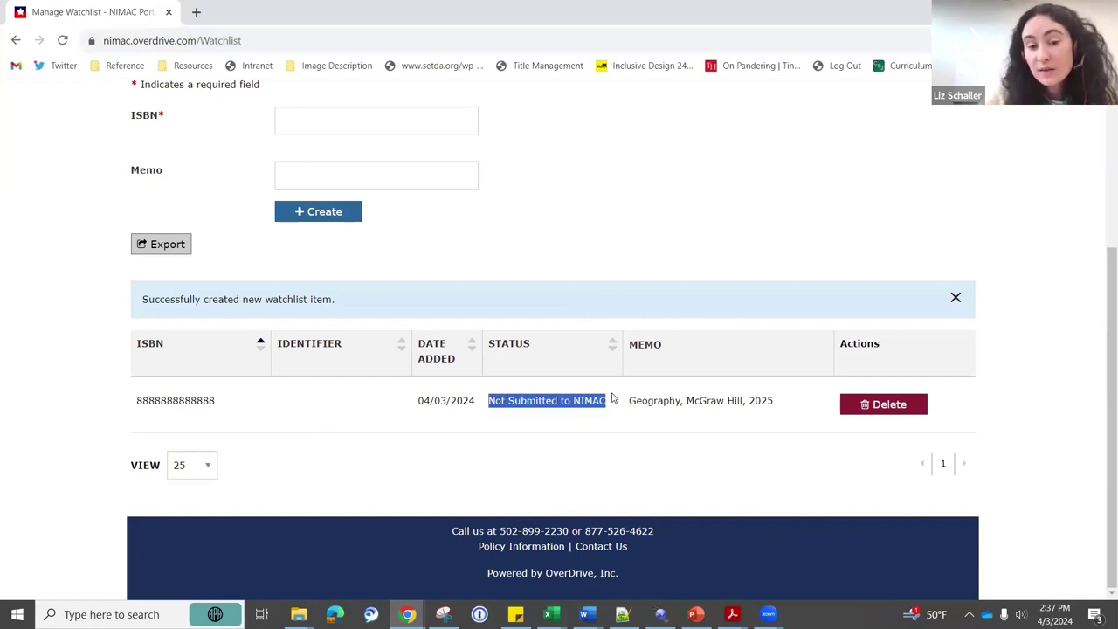
click(539, 459)
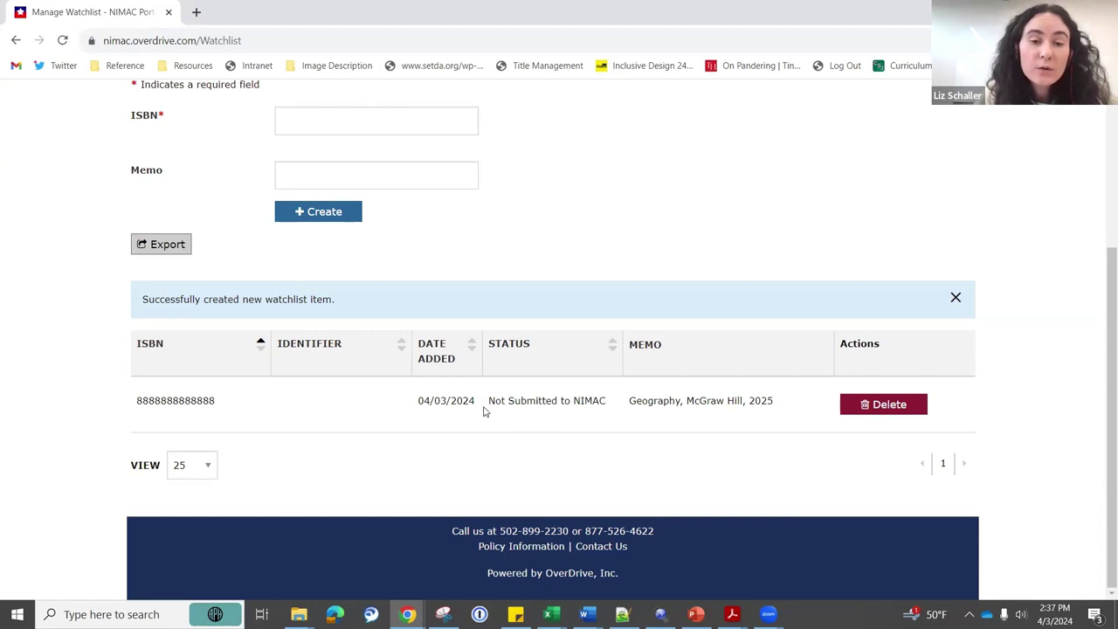
drag(488, 401, 612, 403)
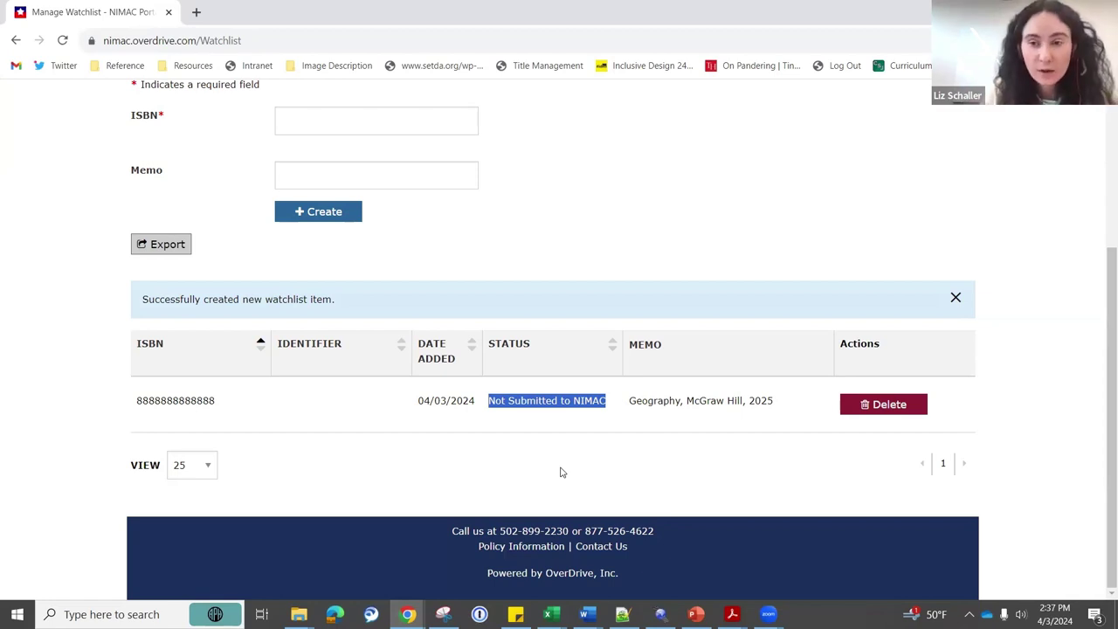
drag(1100, 425, 1103, 360)
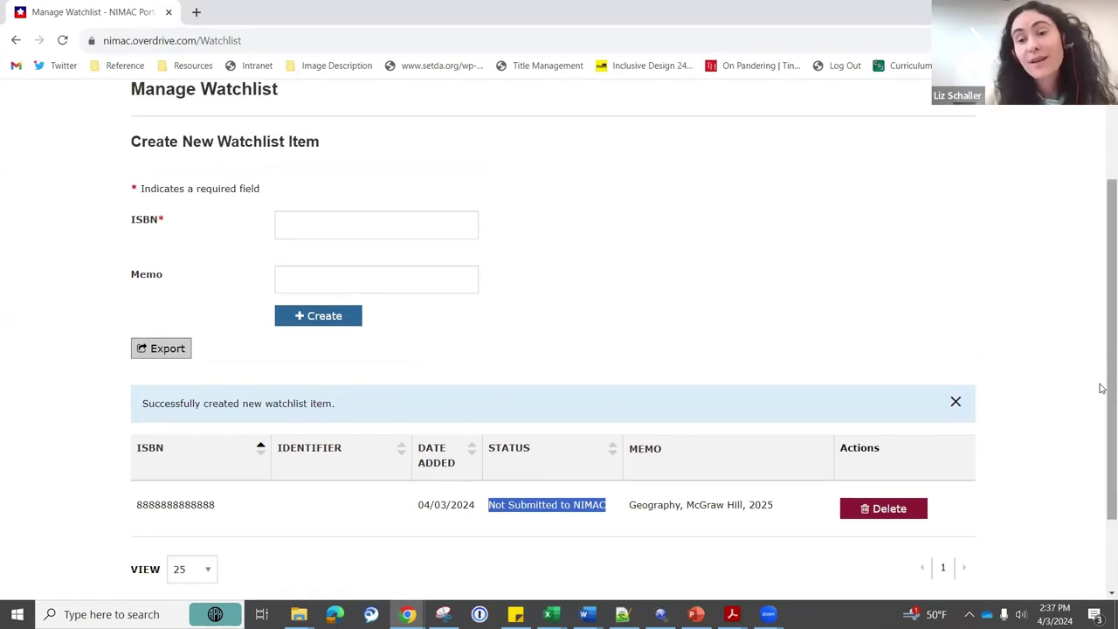
drag(1099, 379, 1101, 462)
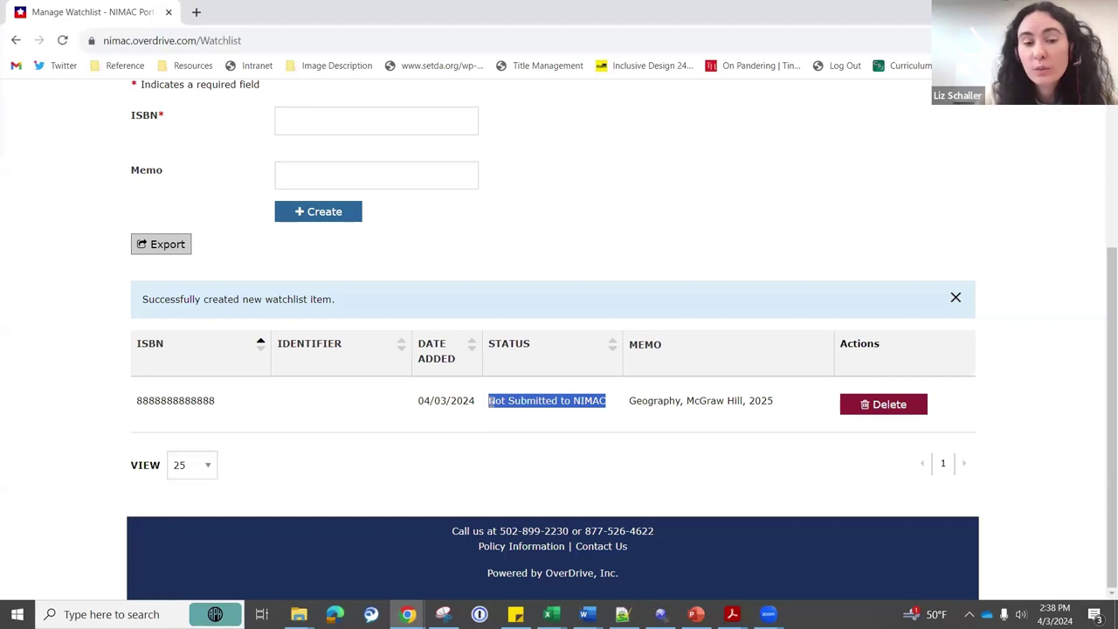
drag(489, 400, 537, 402)
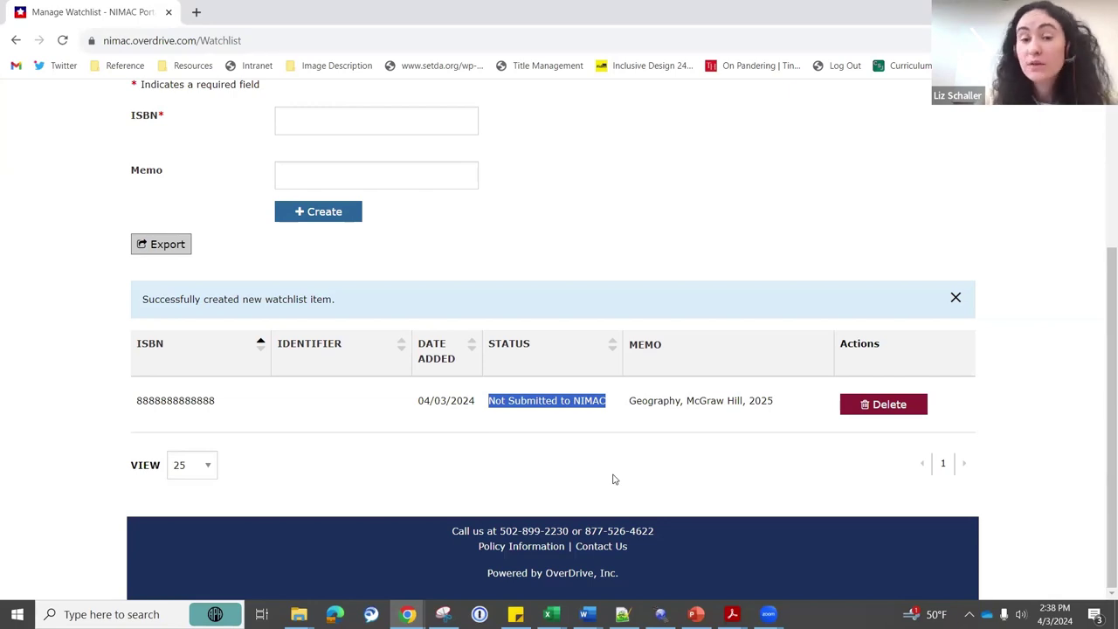
drag(1103, 450, 1100, 287)
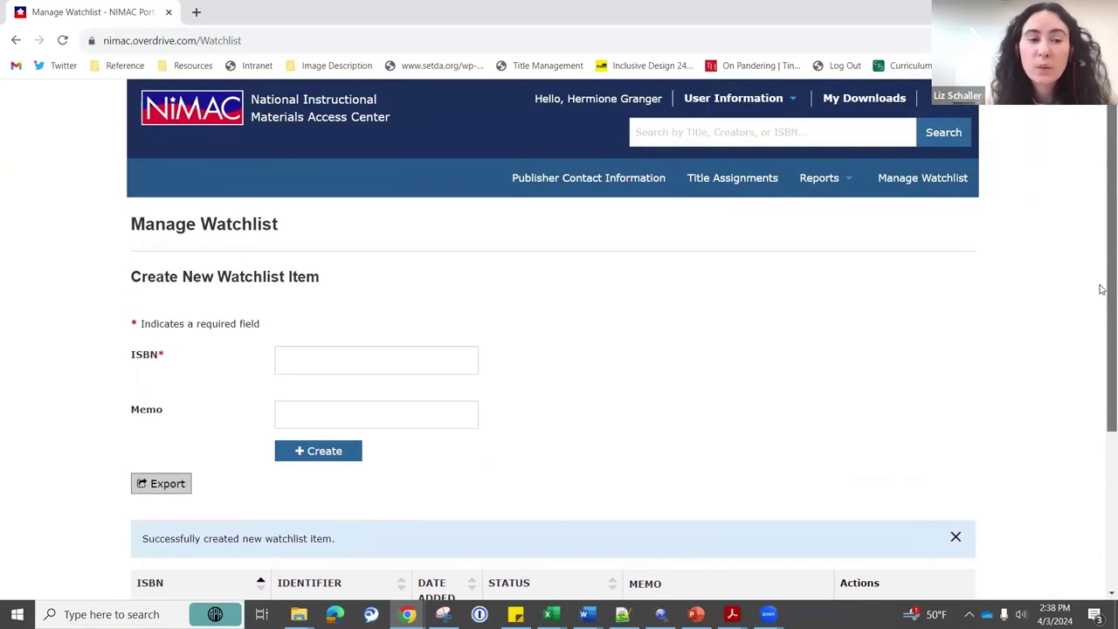
drag(1101, 355, 1098, 469)
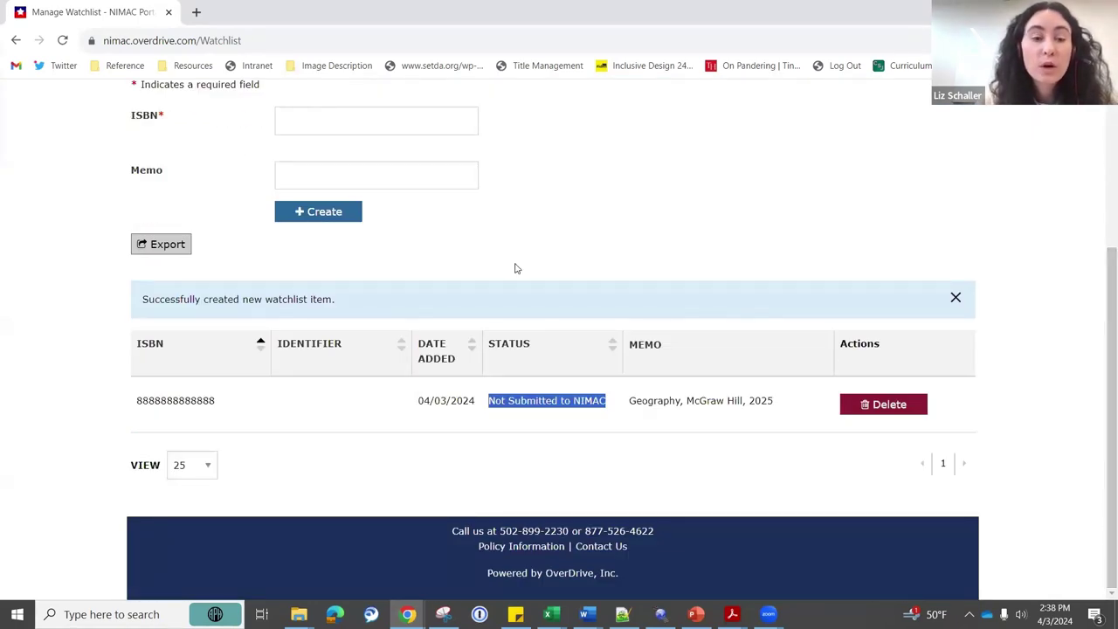
drag(1104, 411, 1103, 131)
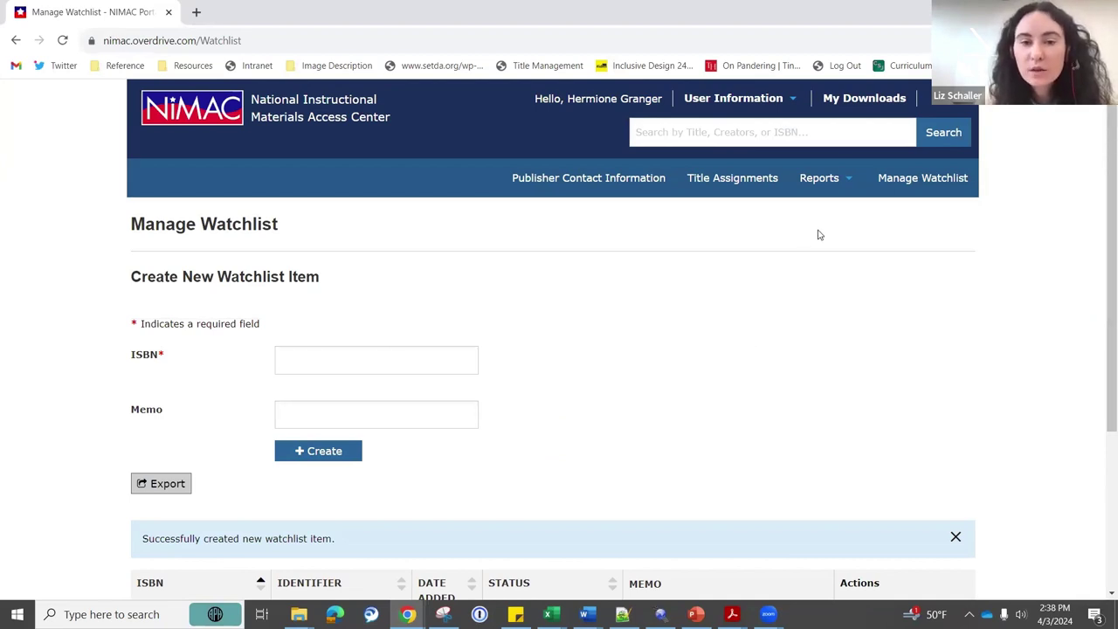
Open the Title Assignments page and review the active queue's assigned title, format, authorized user and dates
click(728, 182)
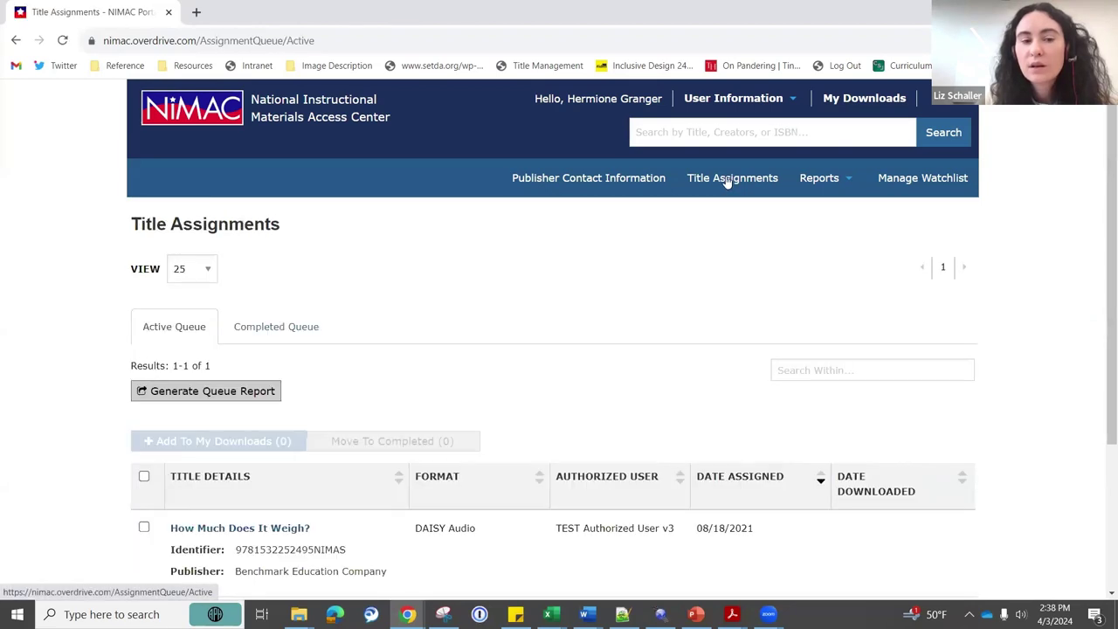
drag(1101, 267, 1100, 297)
drag(1101, 354, 1101, 425)
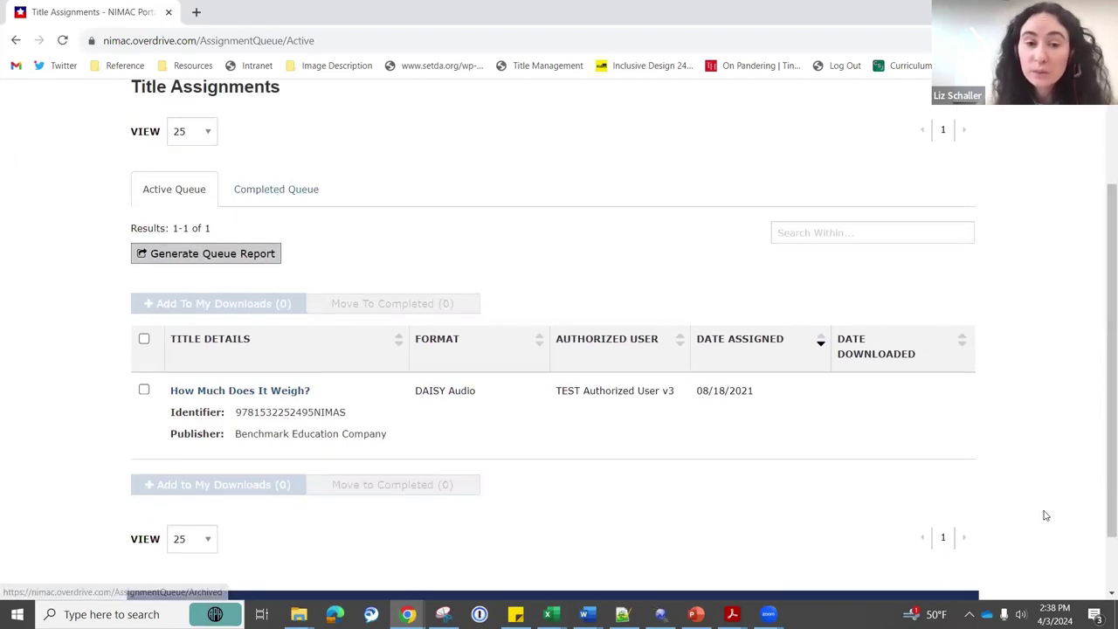
scroll(1101, 447, down, 1)
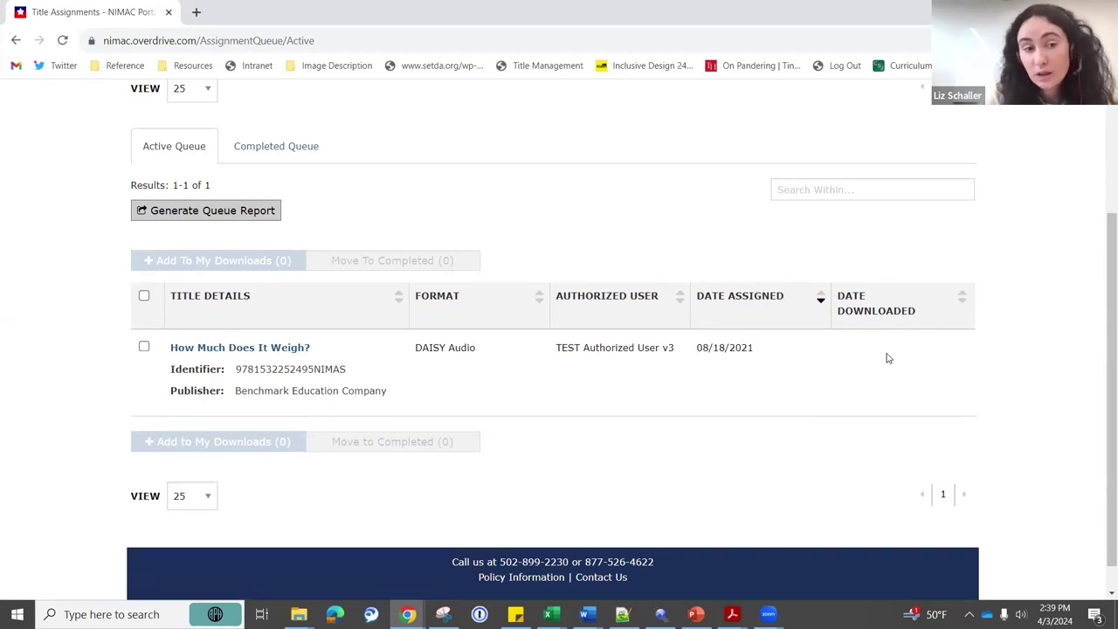
scroll(1101, 365, up, 2)
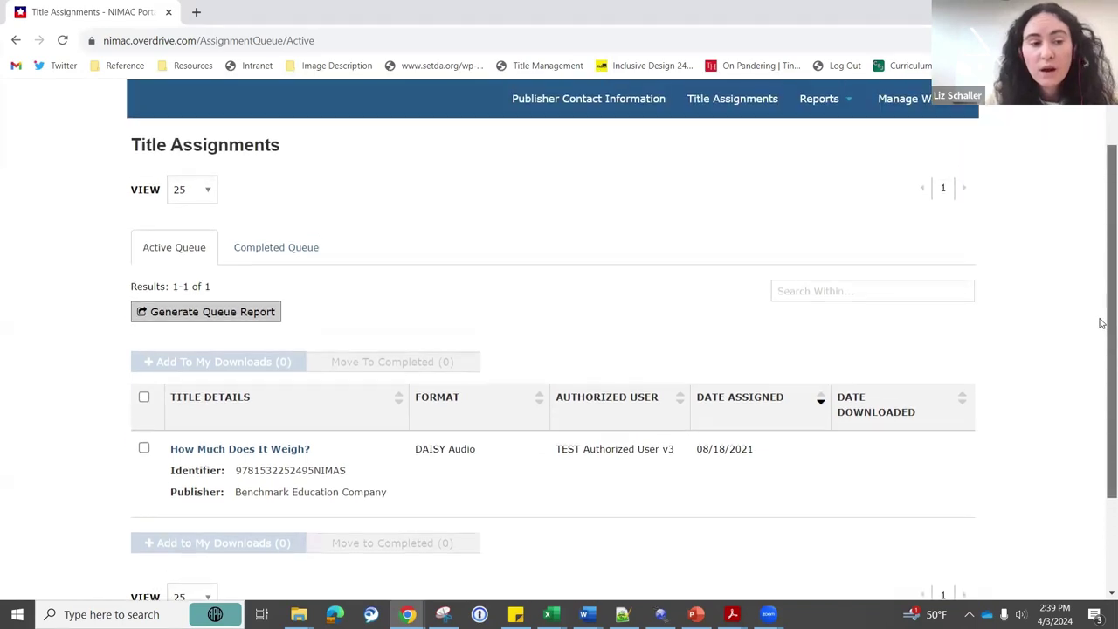
scroll(1103, 378, down, 3)
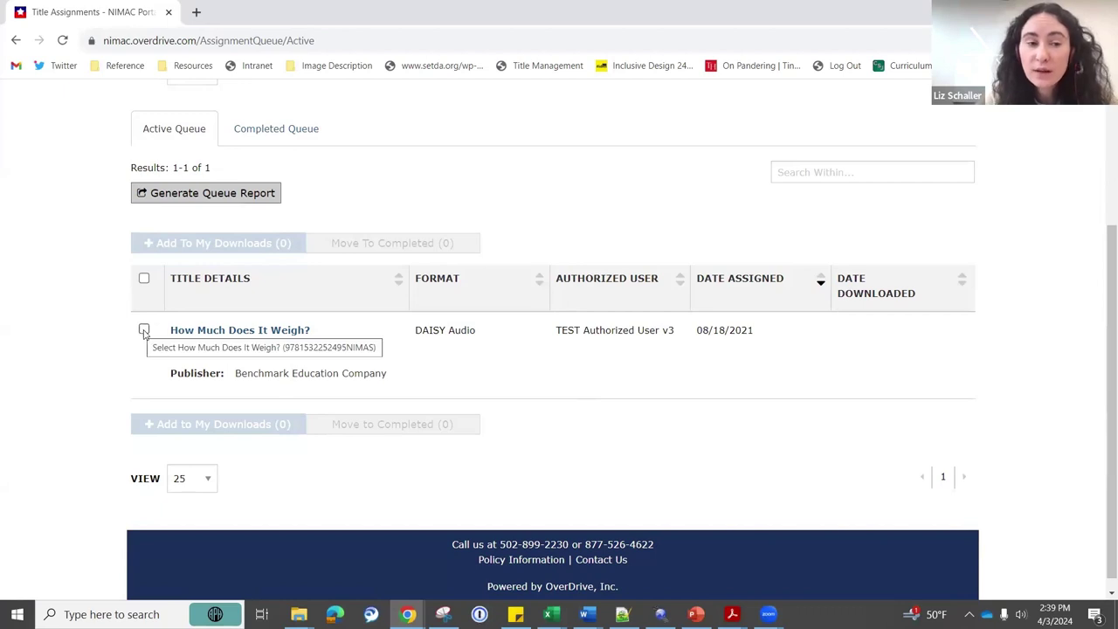
Start a download request for the assigned title How Much Does It Weigh? with the Full Download content type
click(144, 331)
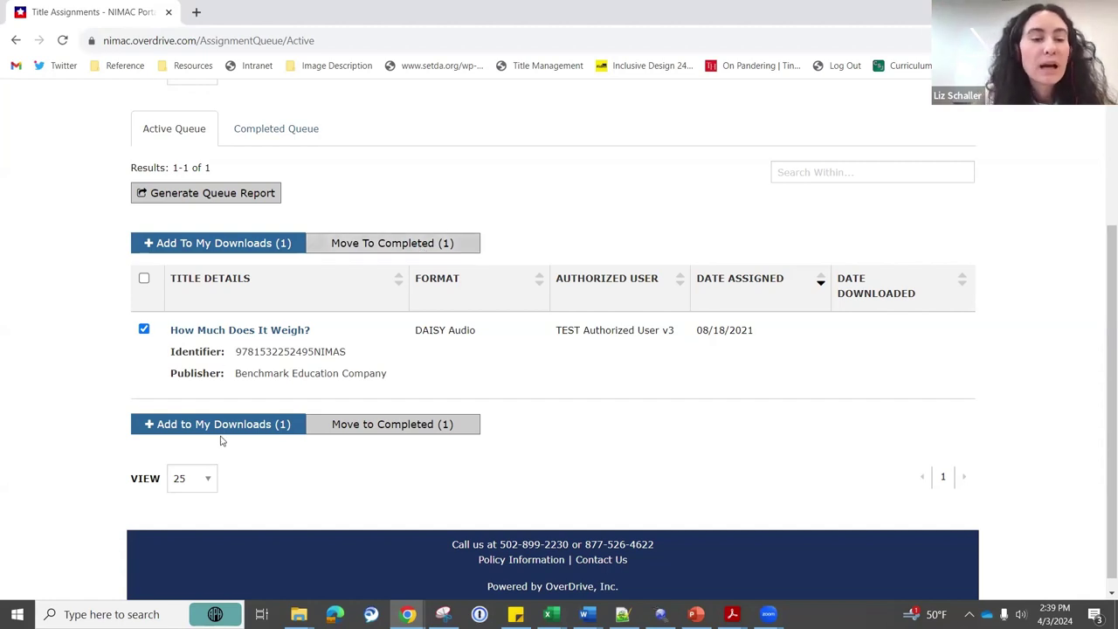
click(242, 244)
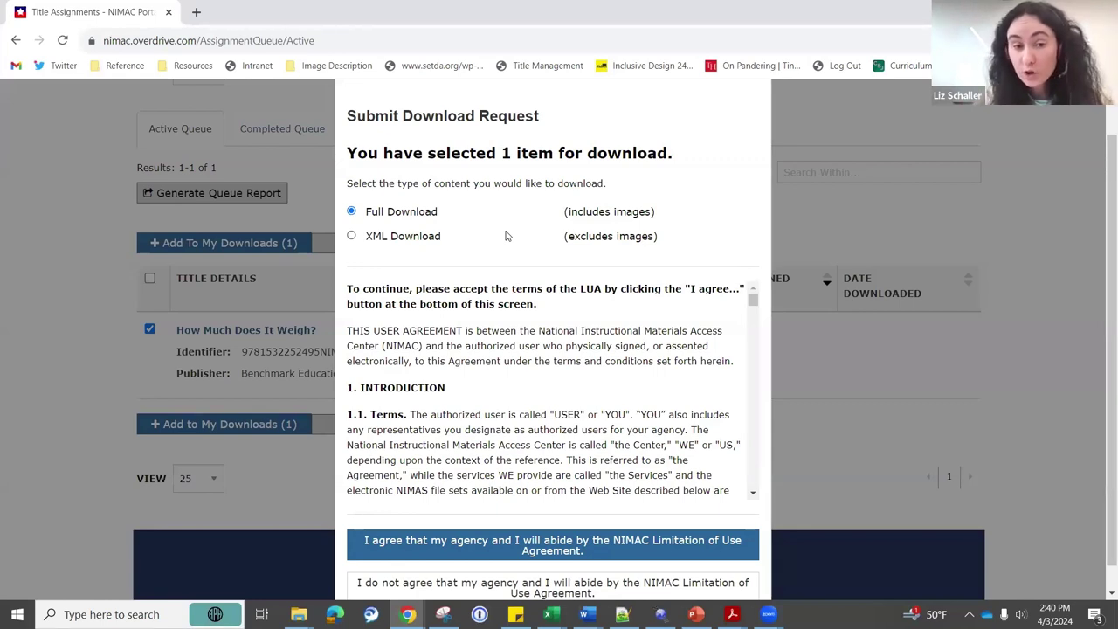
click(351, 237)
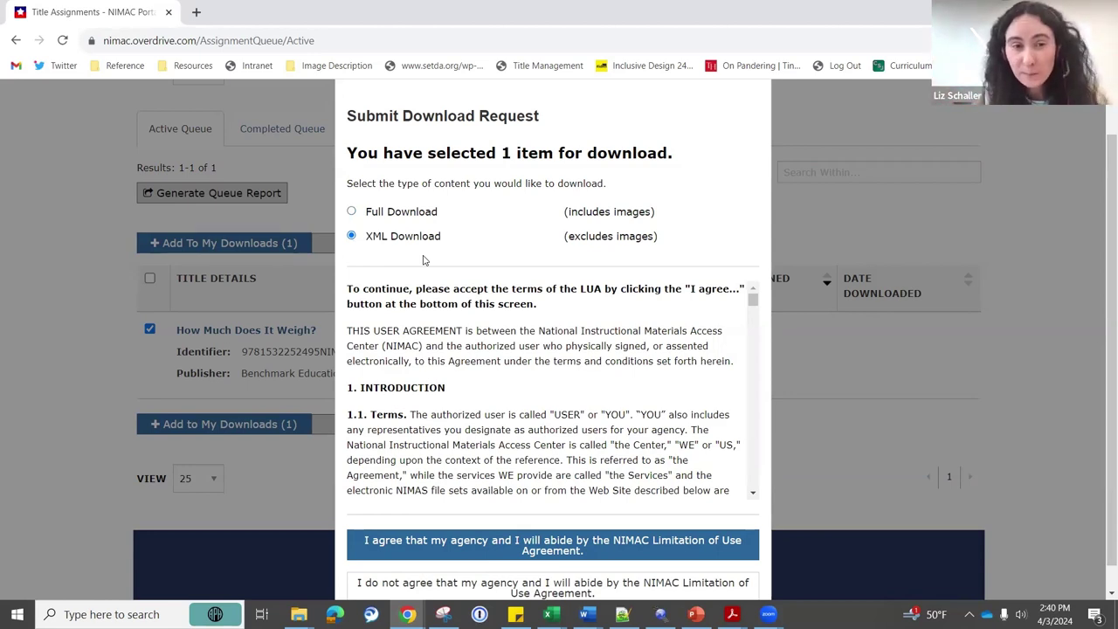
click(353, 213)
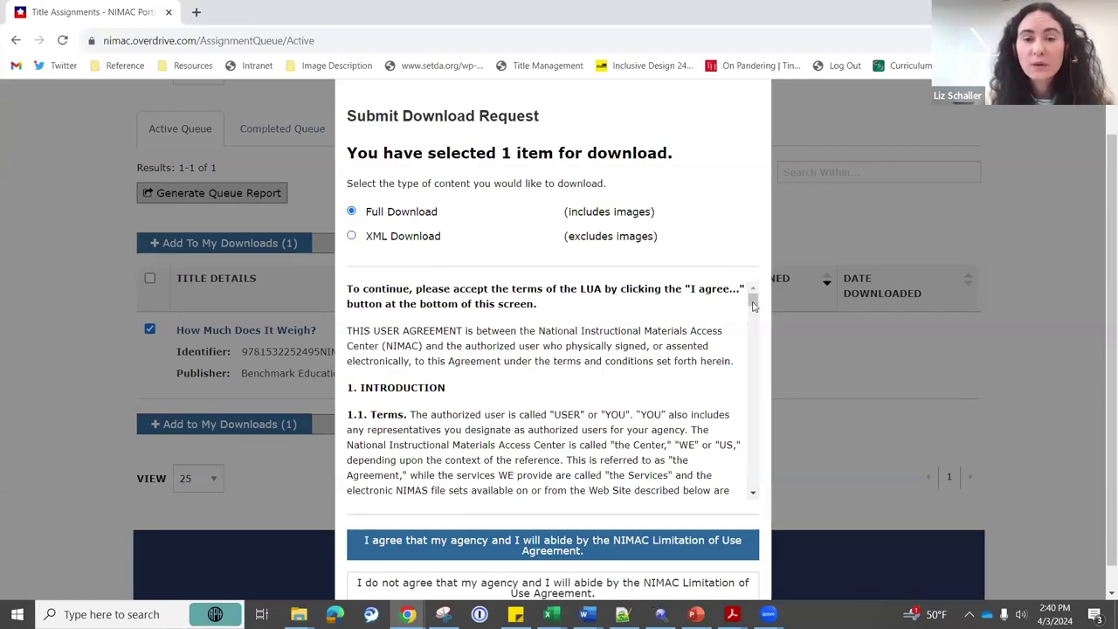
Read through the Limitation of Use Agreement and accept it to submit the download request
drag(753, 304, 754, 300)
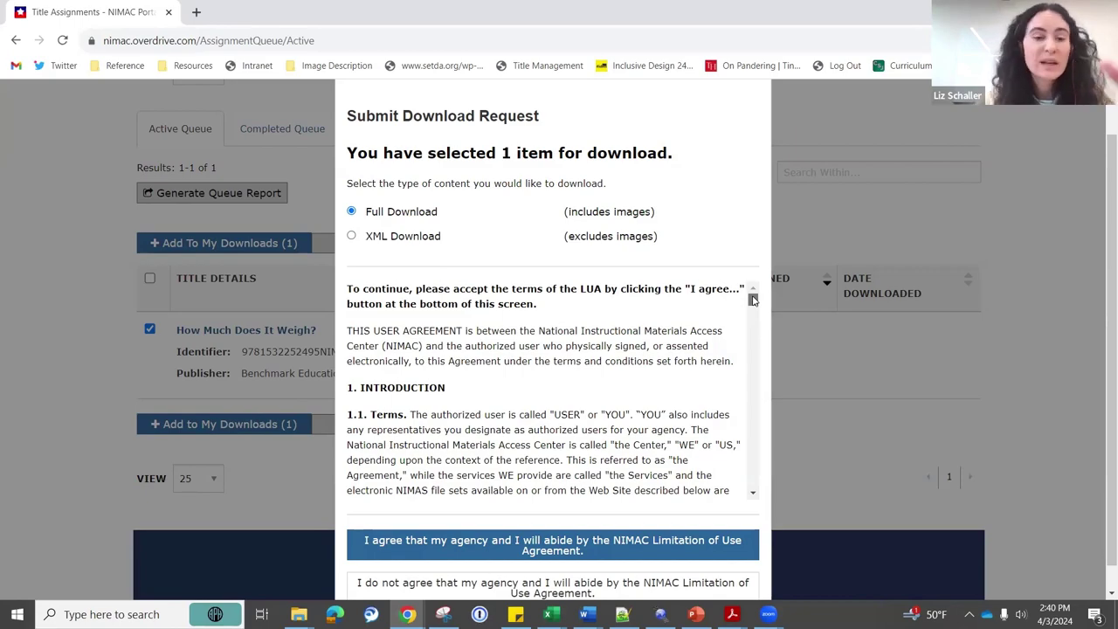
scroll(753, 393, down, 20)
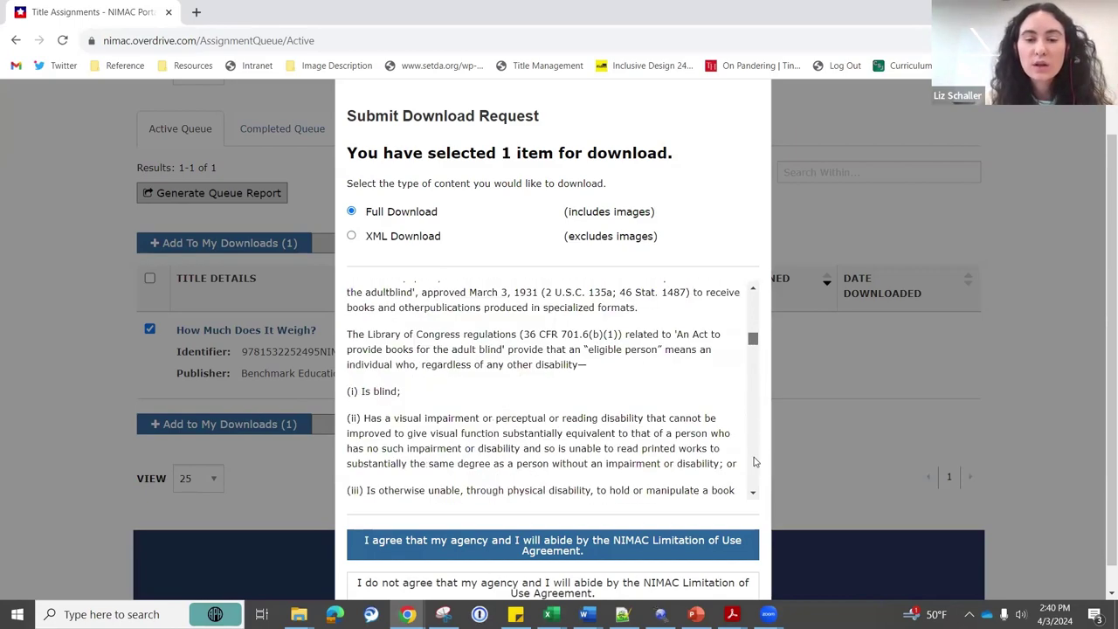
scroll(753, 491, down, 10)
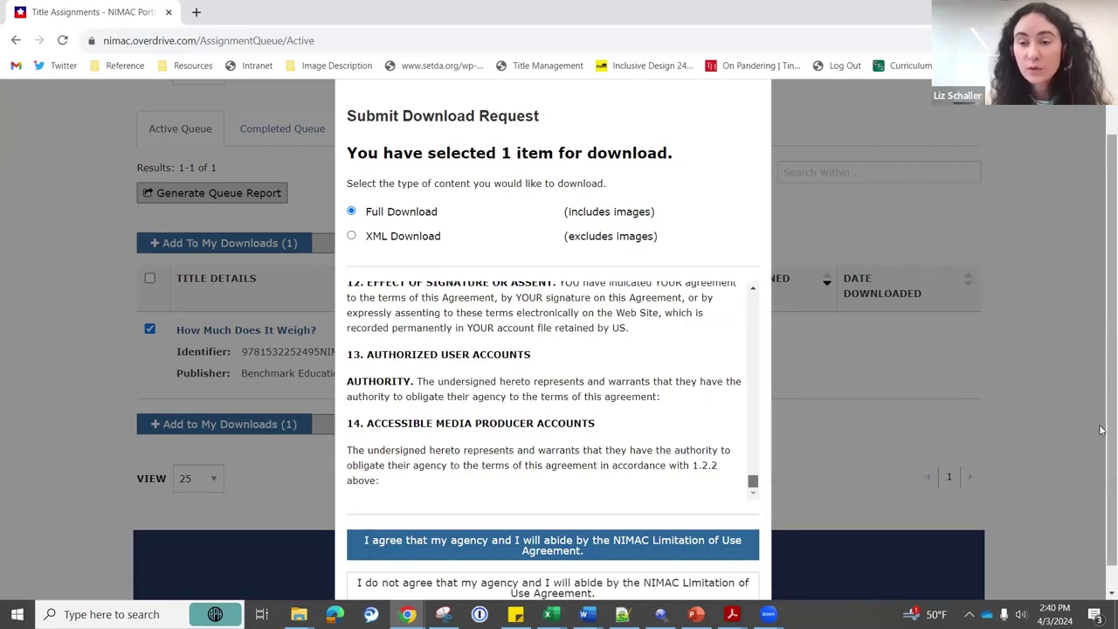
scroll(1101, 498, down, 1)
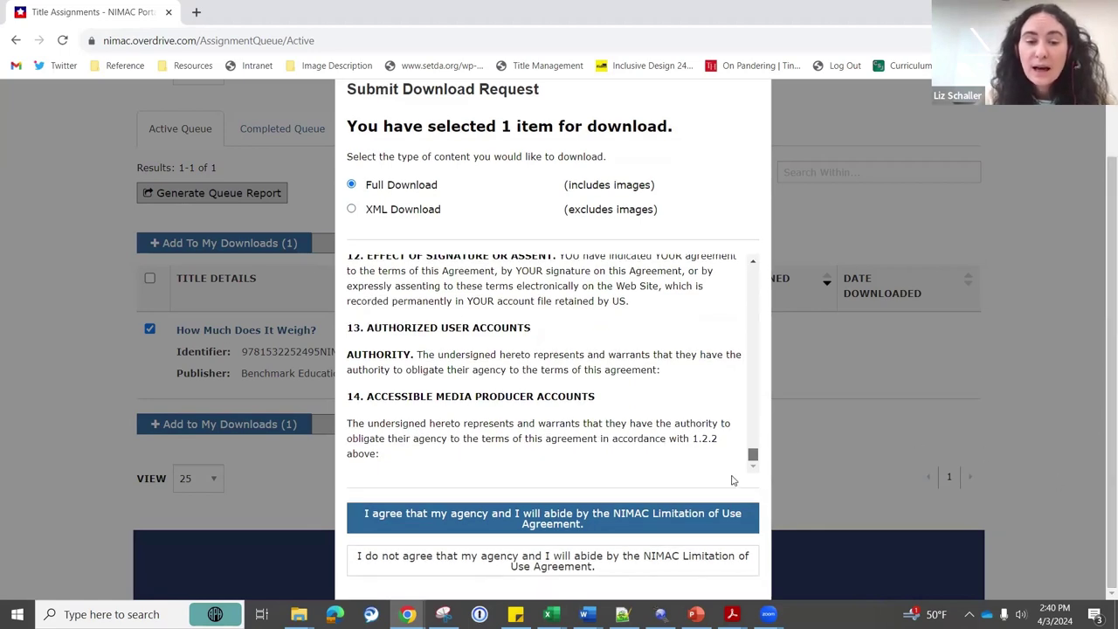
click(566, 519)
drag(1101, 350, 1101, 279)
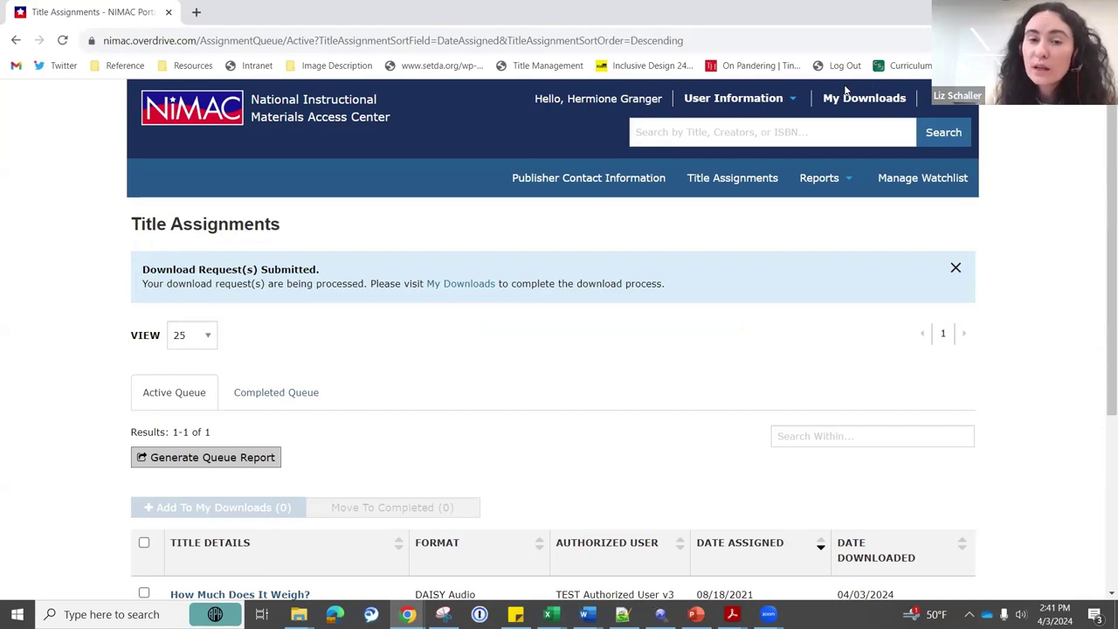
Open My Downloads and examine the request's download type, date added, action status and the email notification setting
click(473, 285)
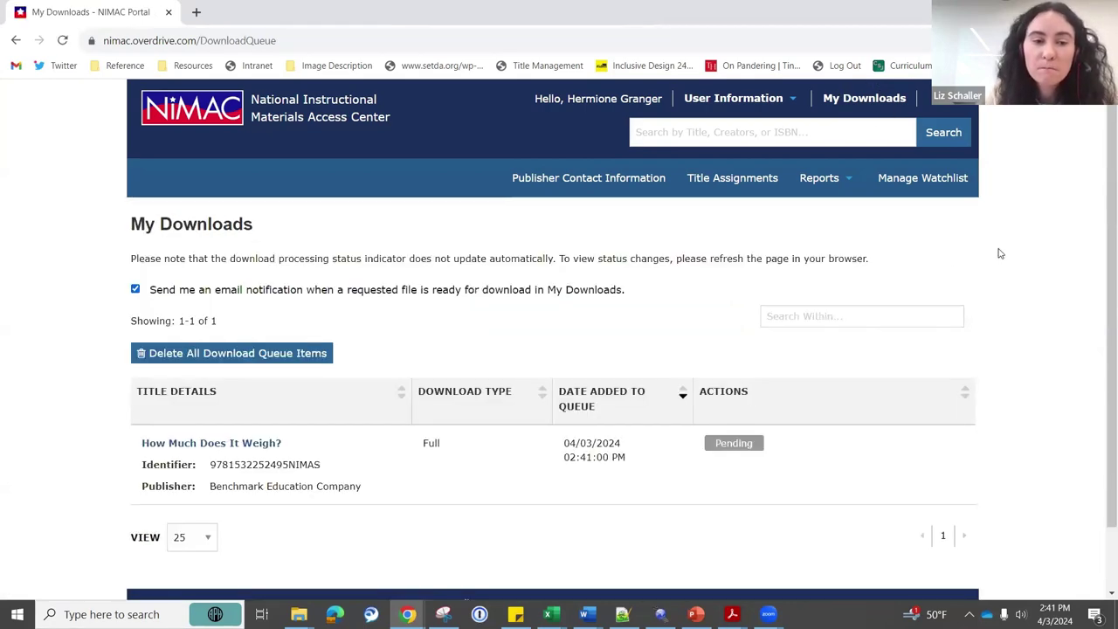
scroll(1101, 288, down, 1)
scroll(1101, 343, down, 1)
scroll(1101, 312, up, 2)
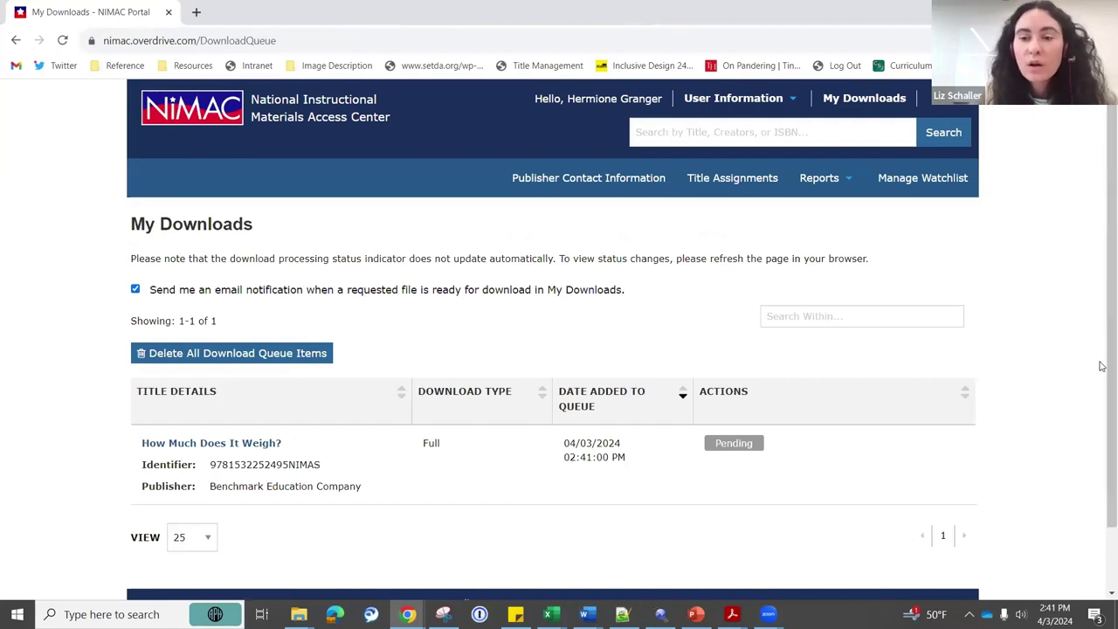
scroll(1098, 385, down, 1)
scroll(1099, 375, up, 1)
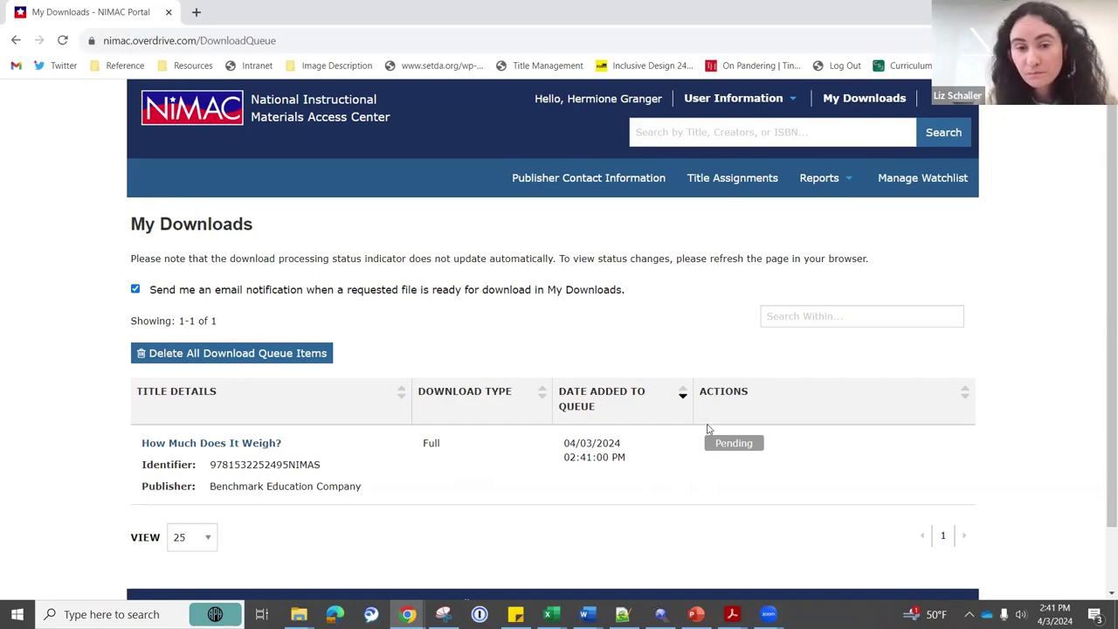
scroll(1101, 415, down, 1)
scroll(1102, 415, up, 1)
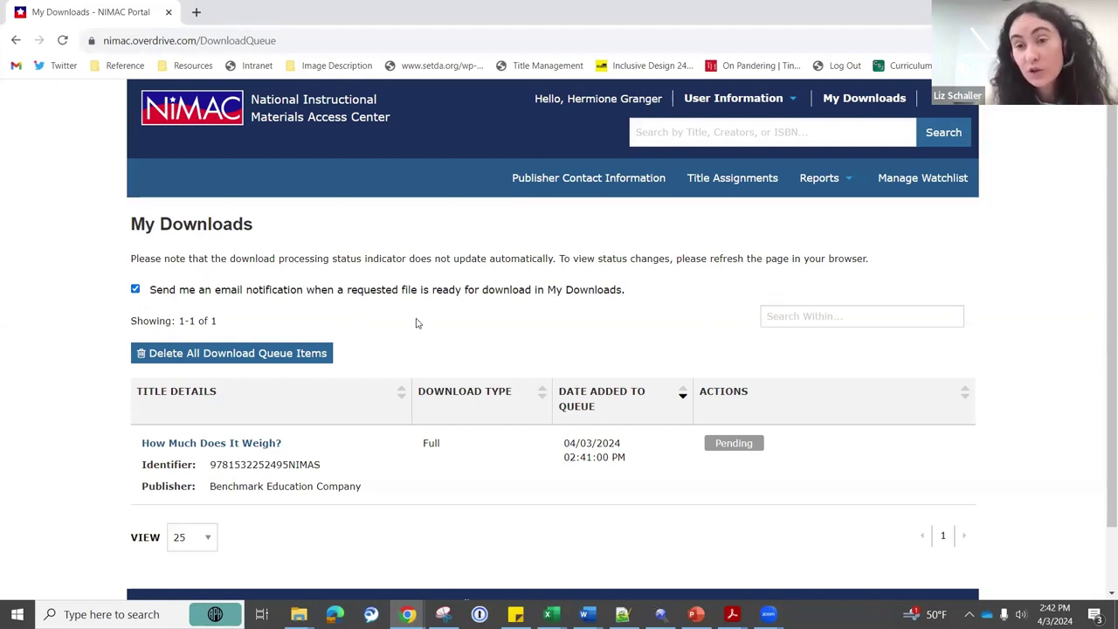
Refresh My Downloads to update the request's processing status and activate the download queue's search field
click(63, 41)
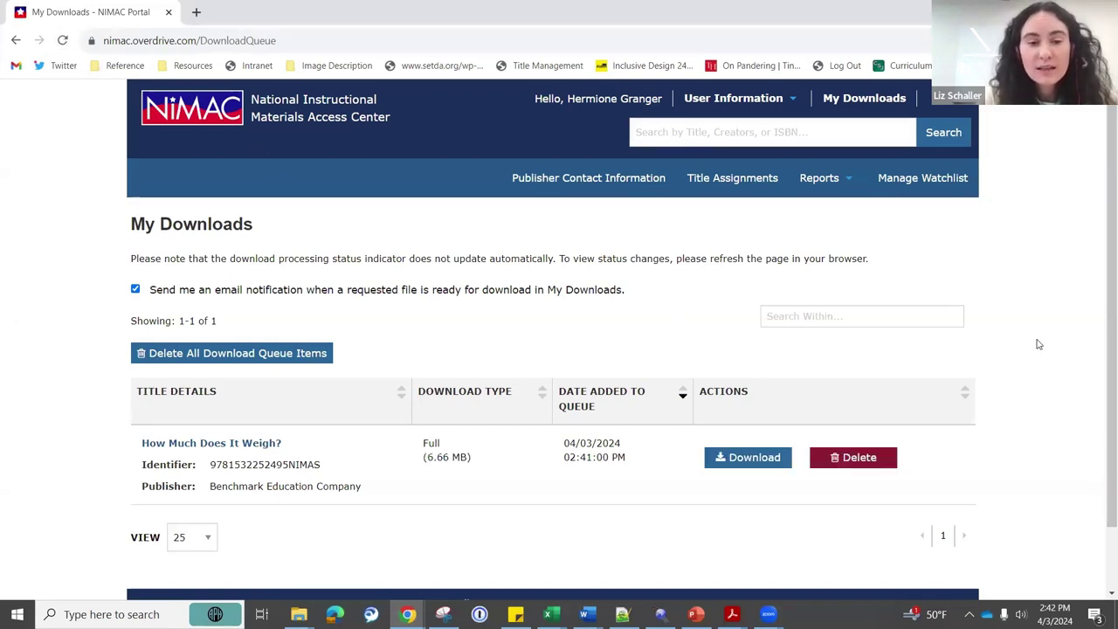
scroll(1102, 367, down, 1)
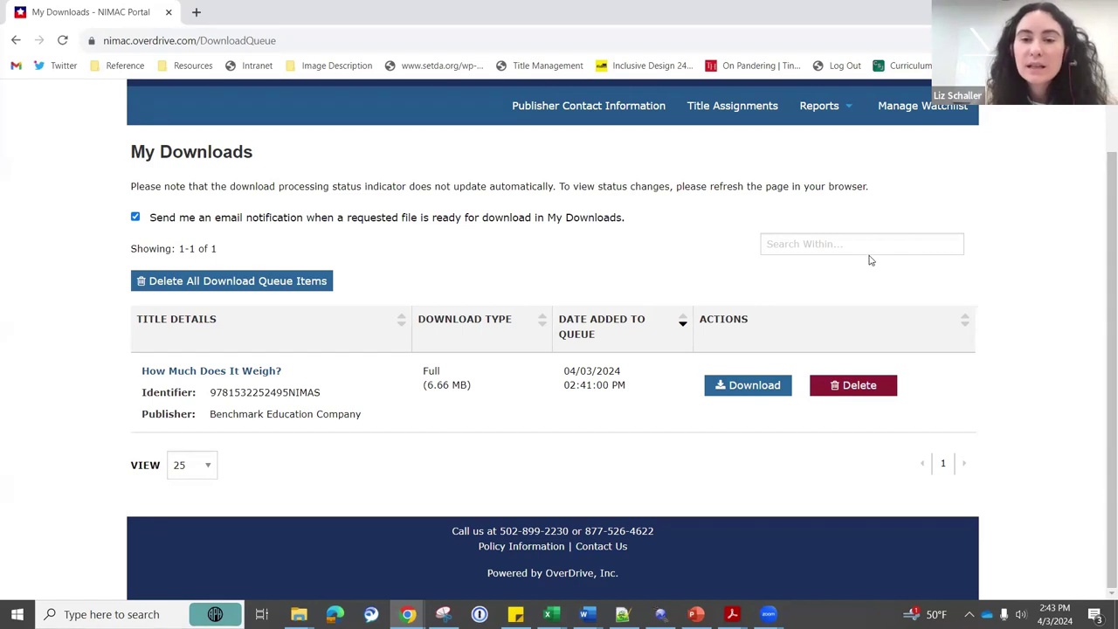
click(823, 245)
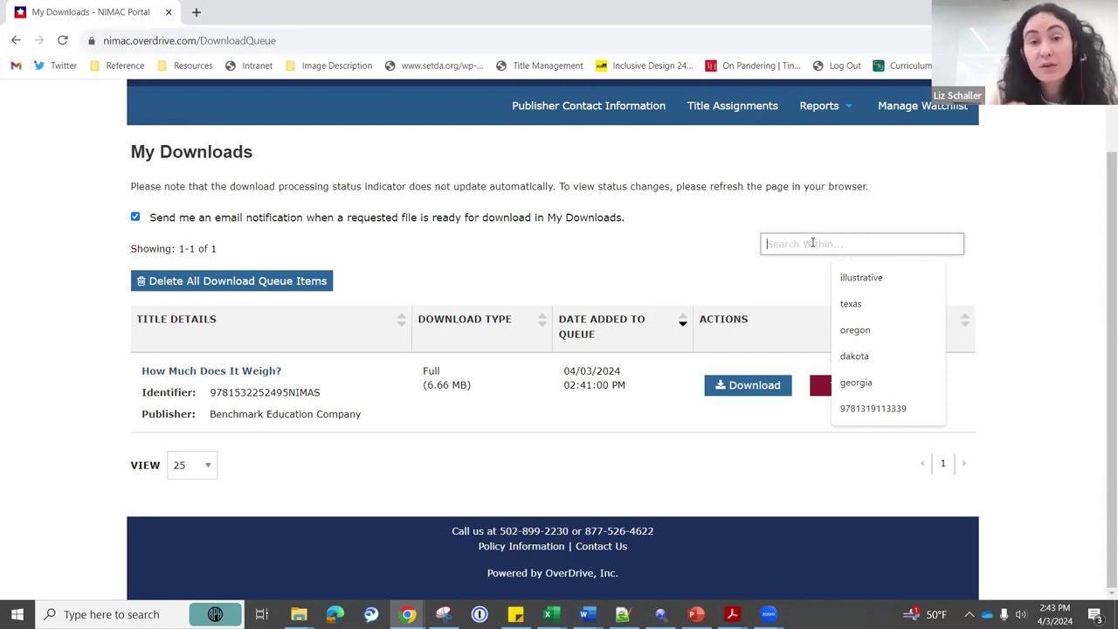
Return to Title Assignments and examine the active queue's download date and selection options for the assigned title
click(749, 115)
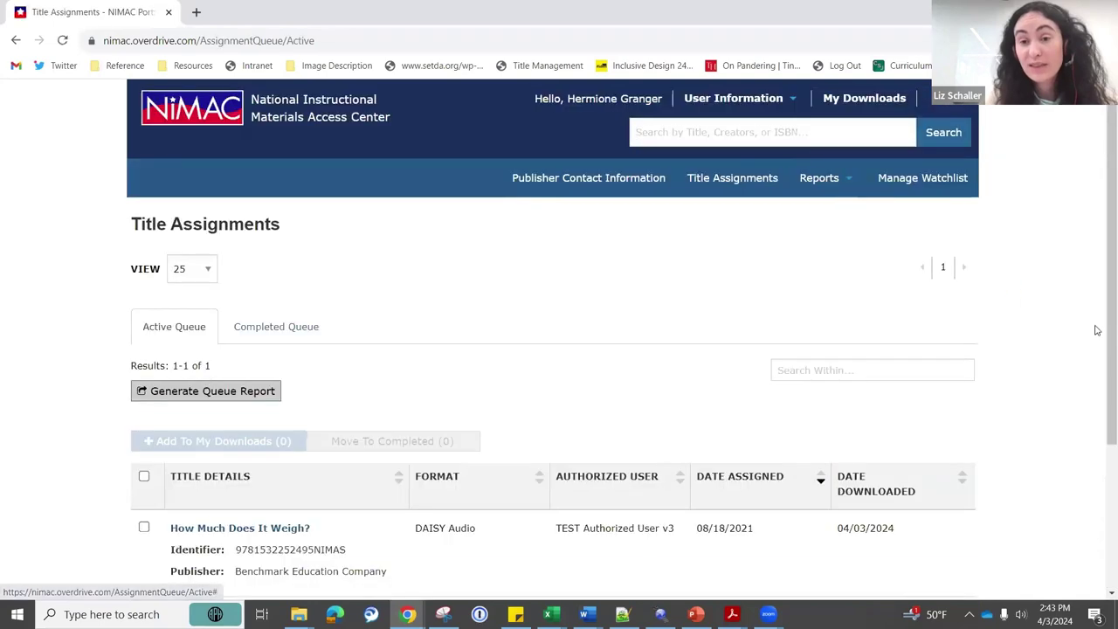
scroll(1101, 379, down, 1)
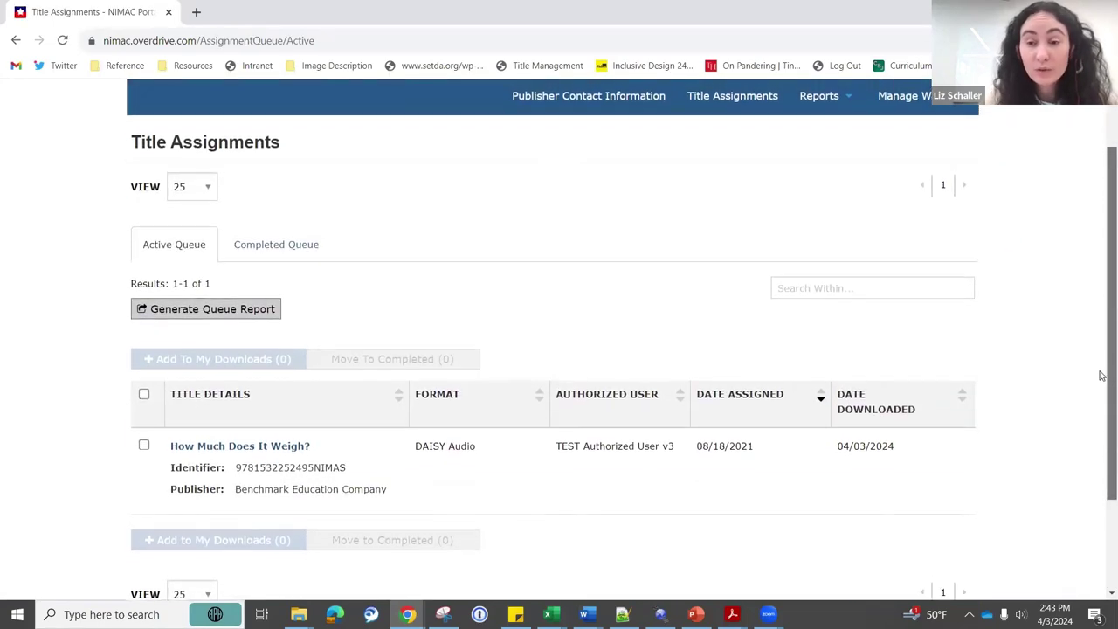
scroll(1101, 374, up, 1)
scroll(1101, 302, down, 2)
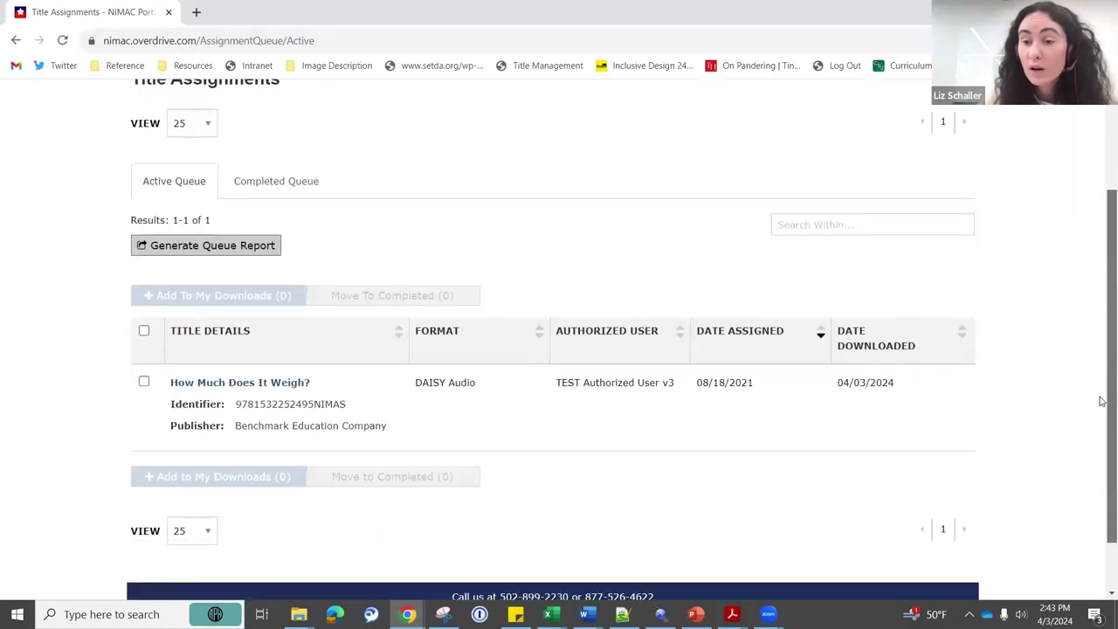
scroll(1101, 350, up, 3)
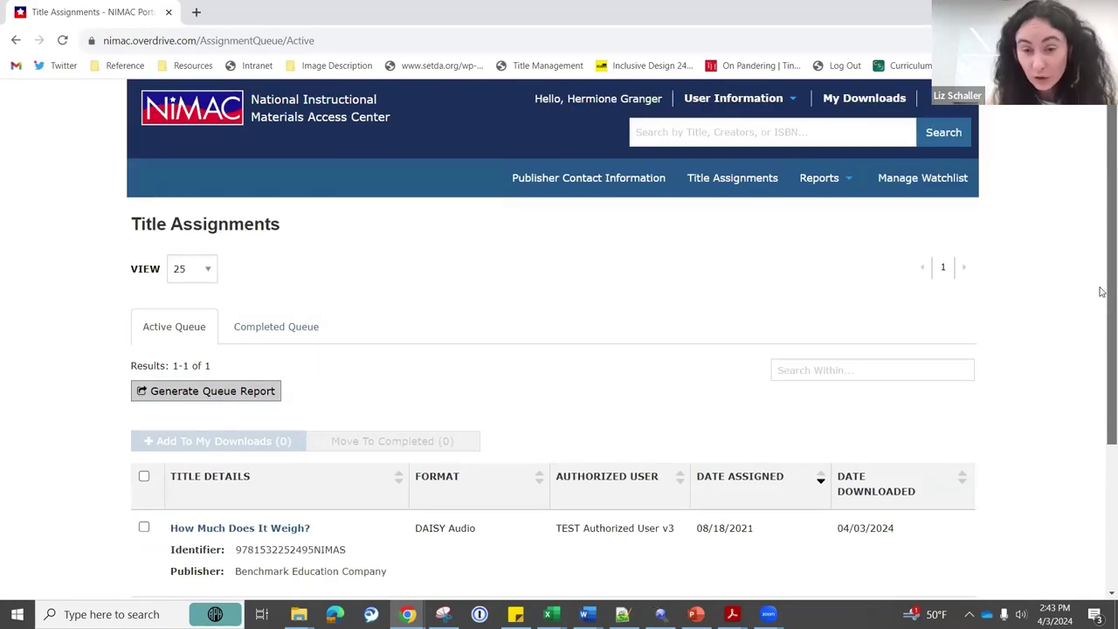
scroll(1101, 297, down, 1)
scroll(1101, 412, down, 1)
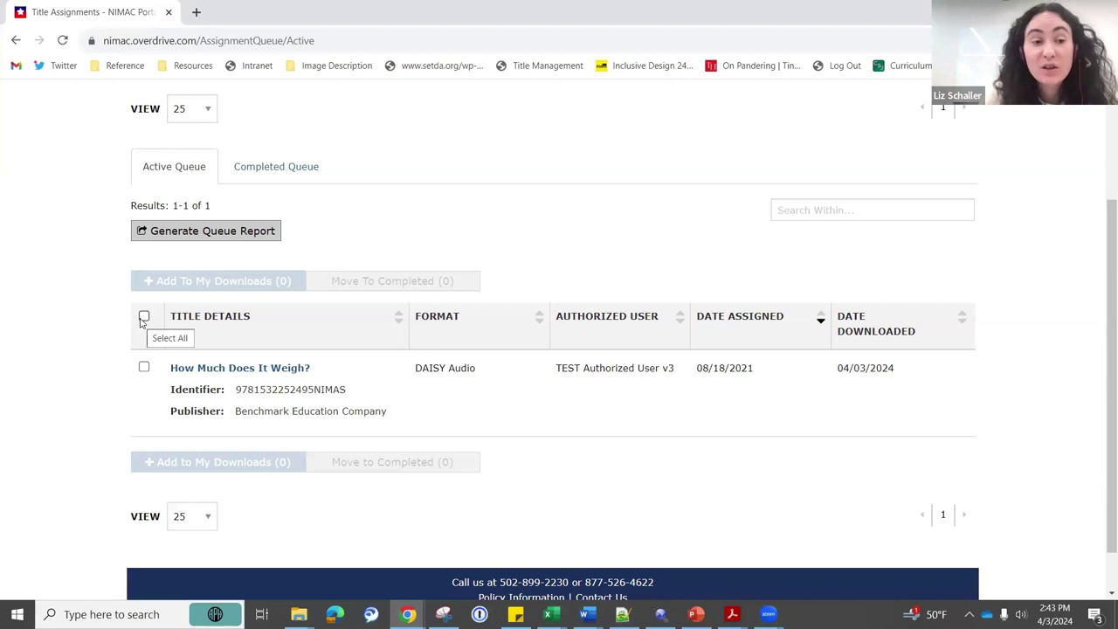
drag(1102, 362, 1103, 313)
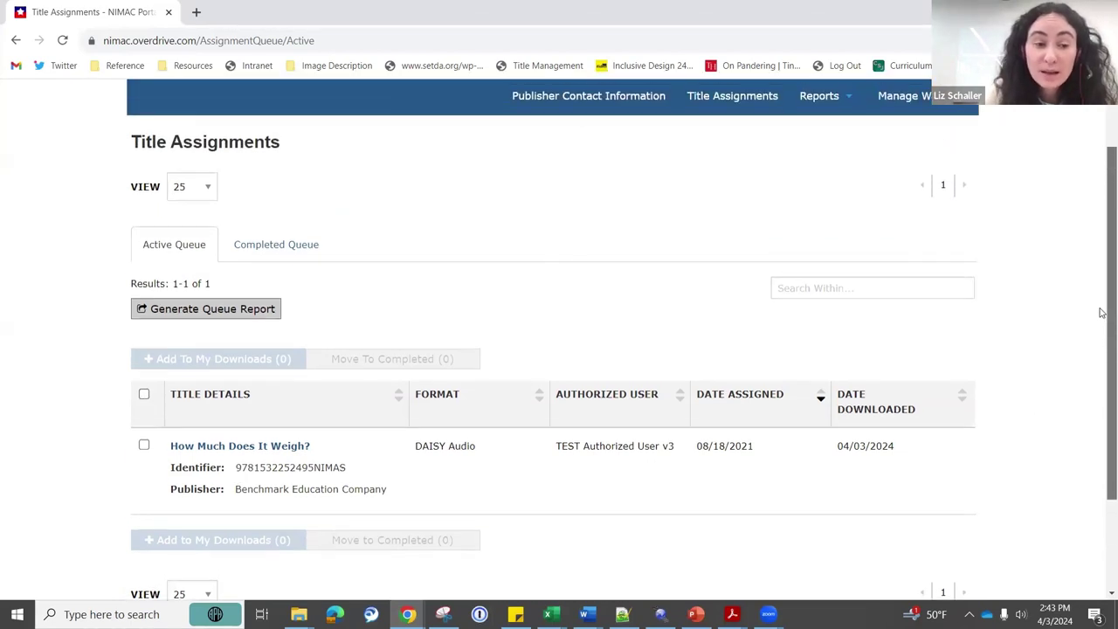
Open and dismiss a download request for all titles in the active queue, and clear the selection
click(144, 394)
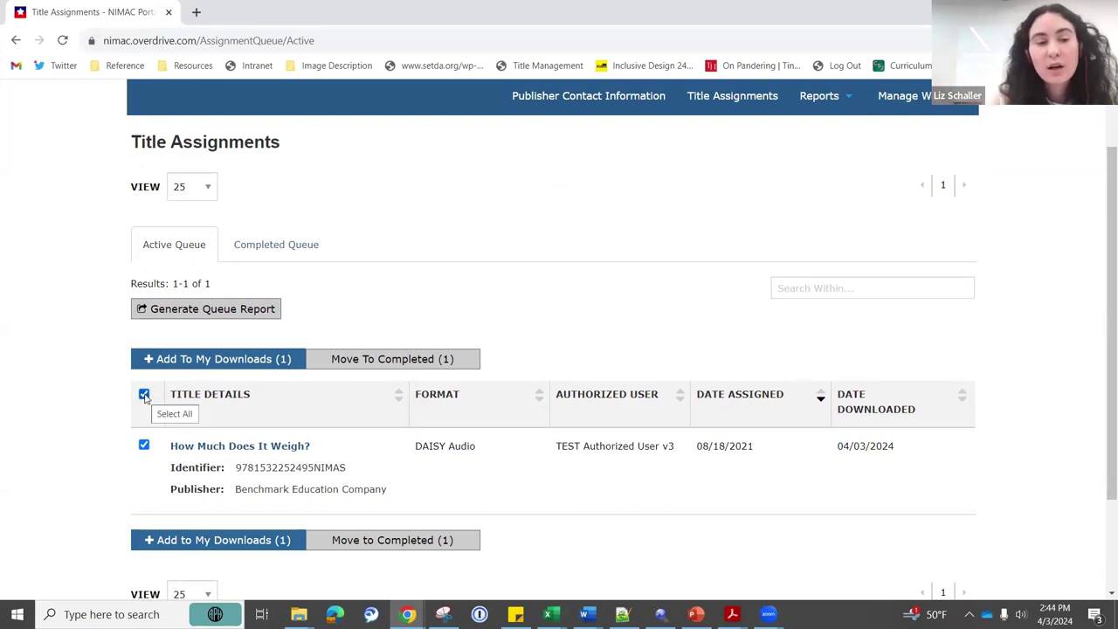
click(259, 365)
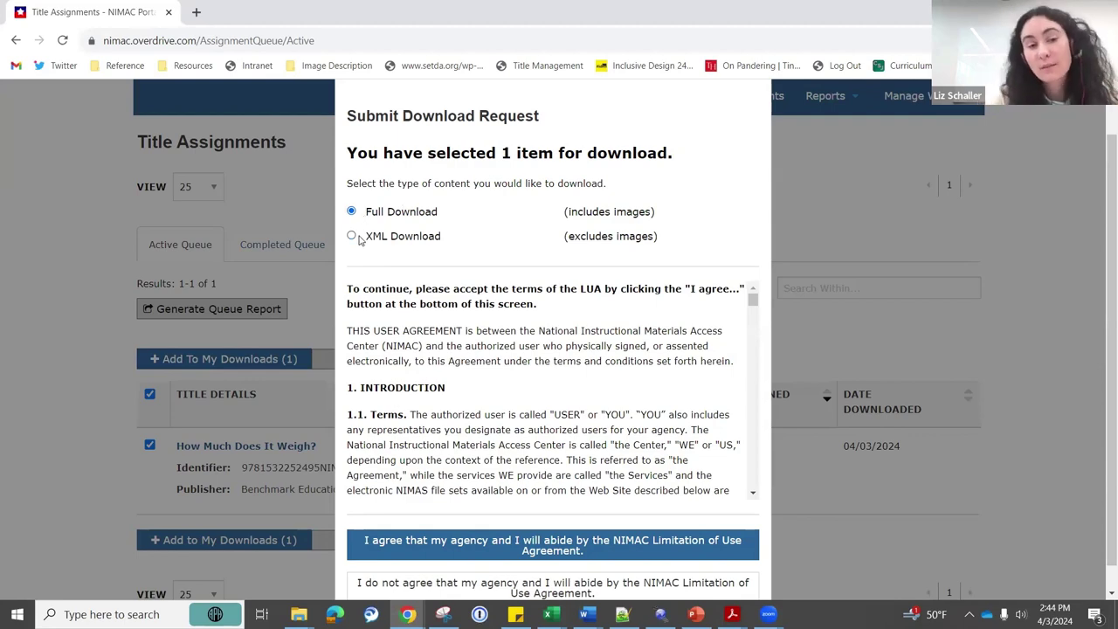
click(849, 190)
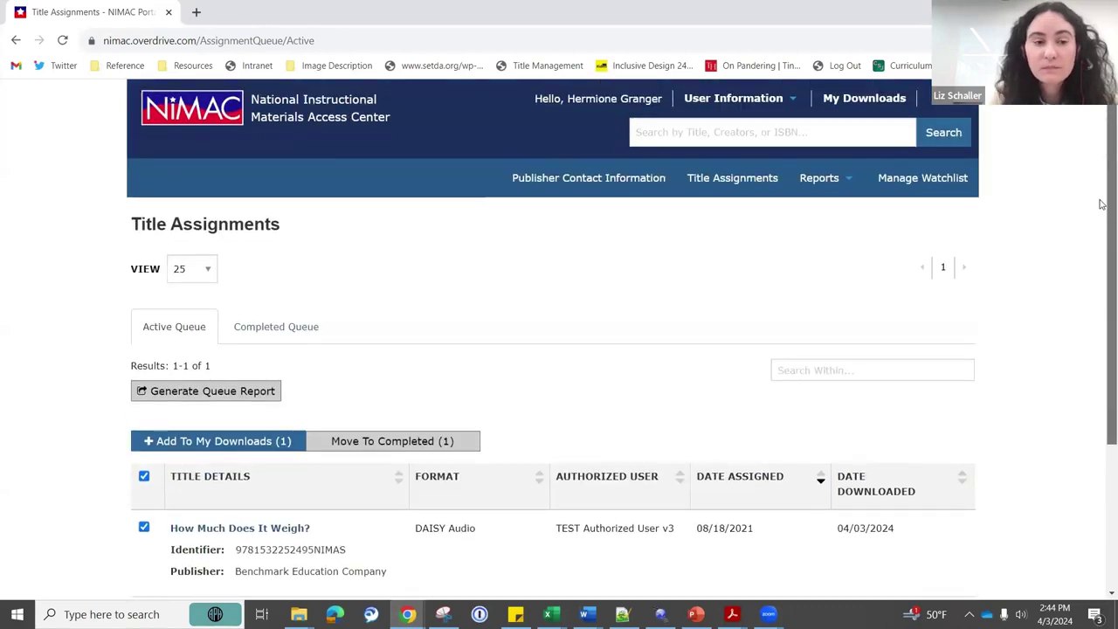
click(144, 477)
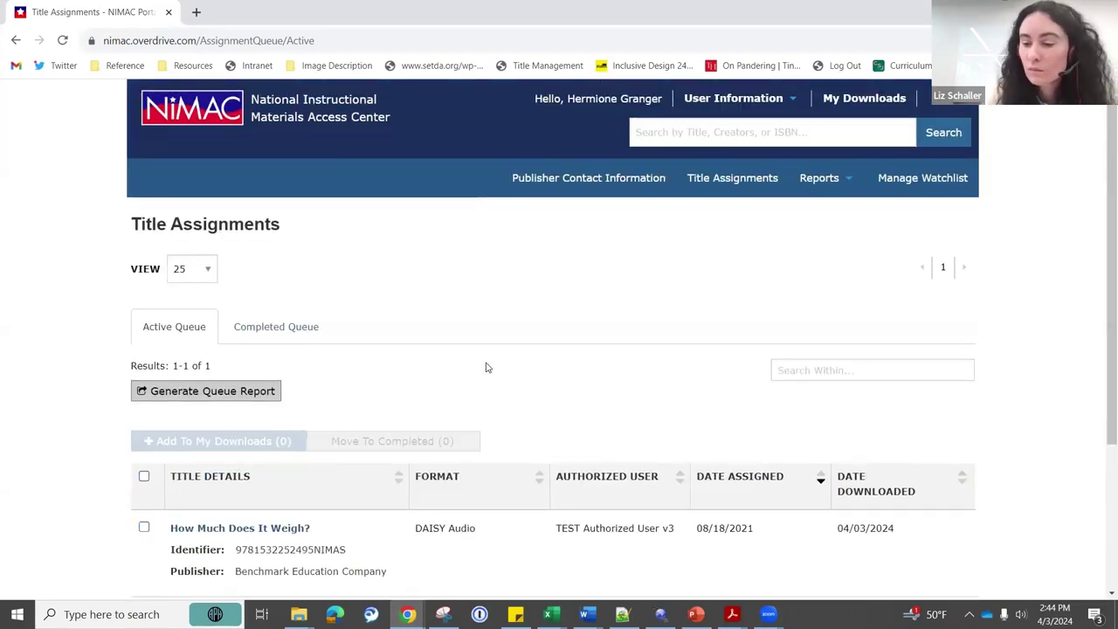
Search the NIMAC inventory for "illustrative" and look over the results page
click(710, 132)
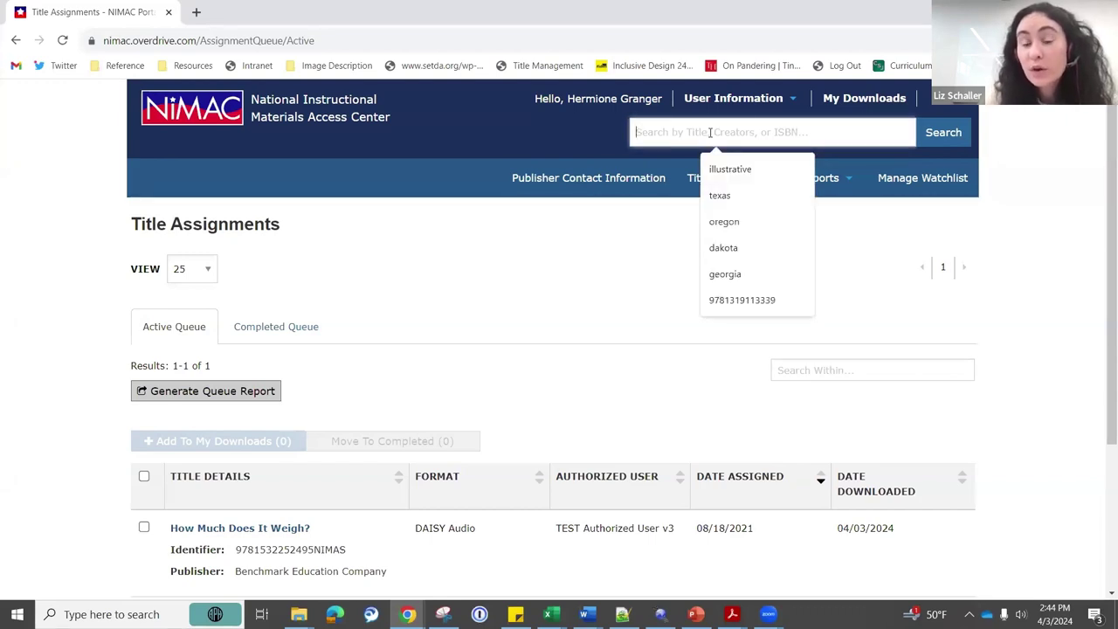
click(727, 170)
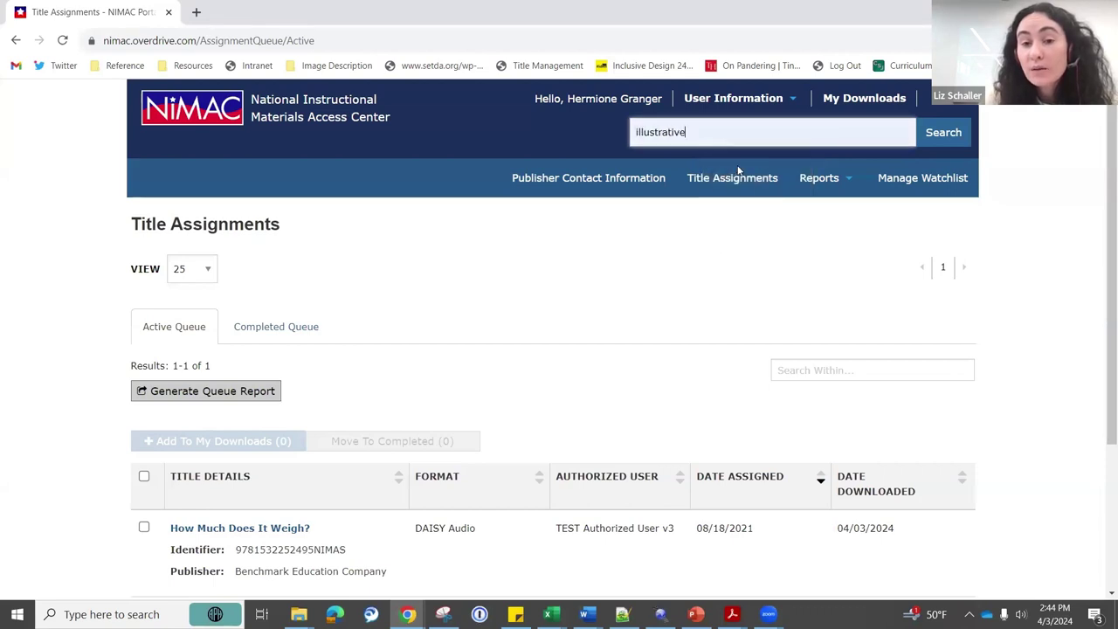
click(922, 144)
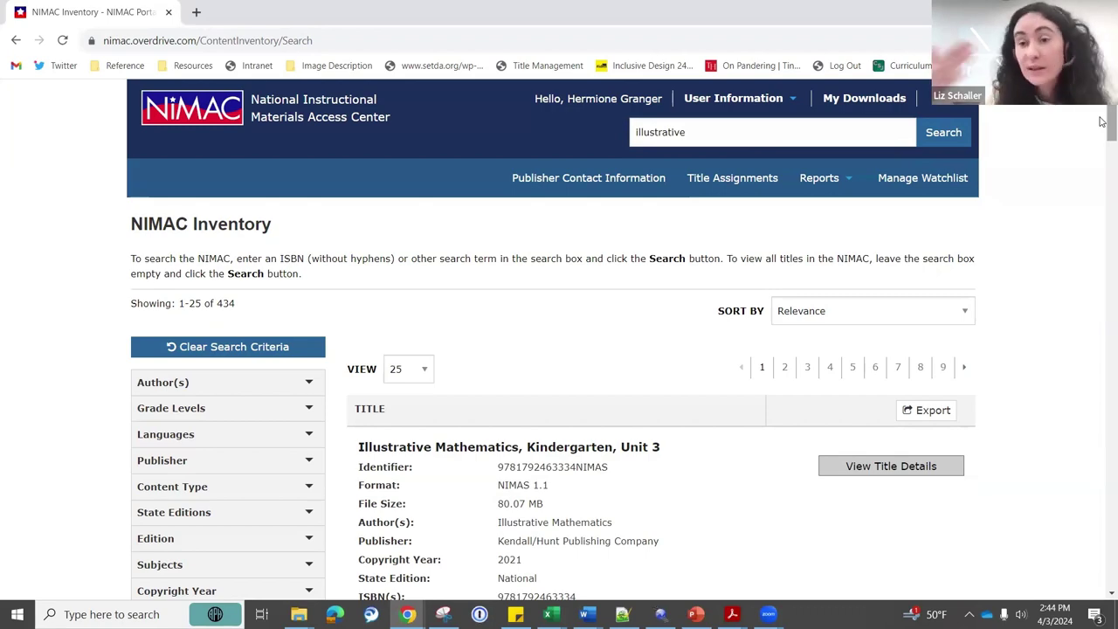
scroll(1102, 121, down, 2)
scroll(1103, 120, up, 2)
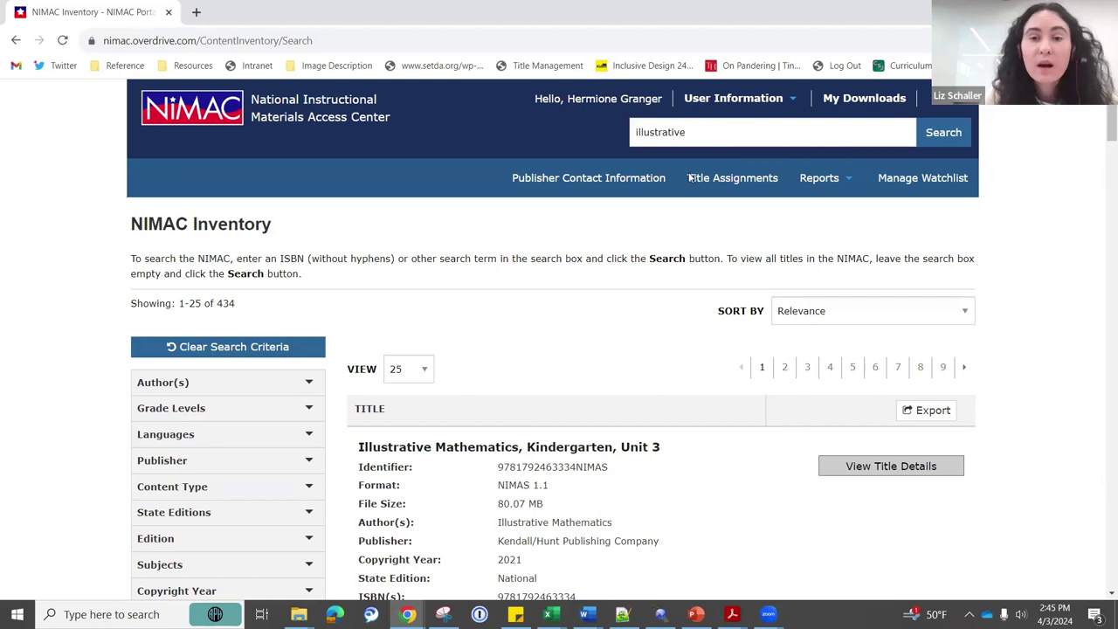
scroll(1102, 114, down, 1)
scroll(1102, 114, up, 1)
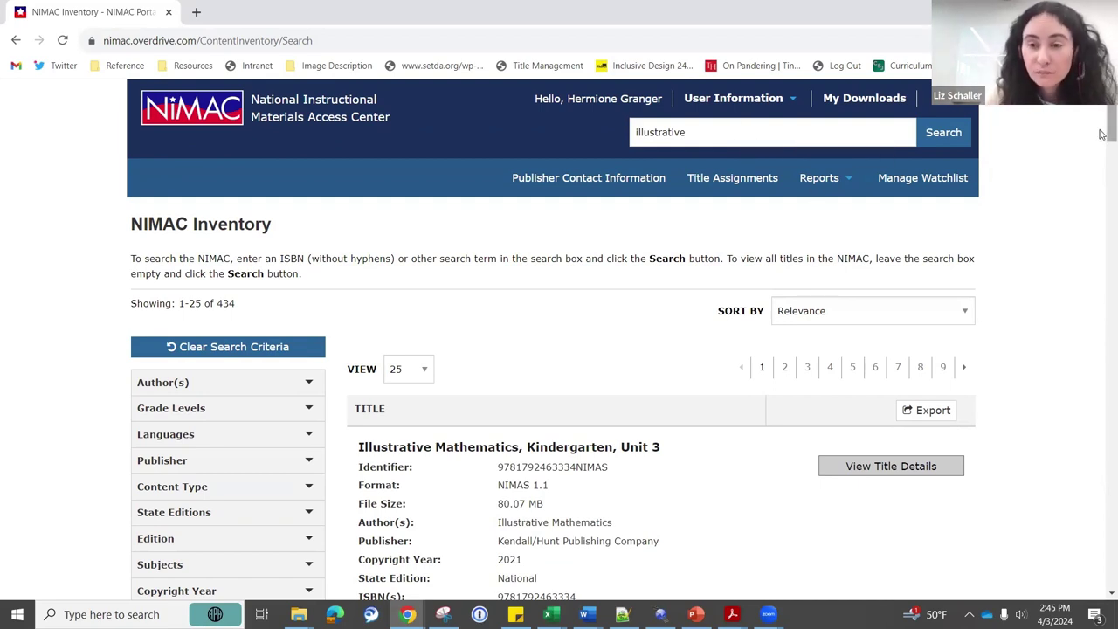
Filter the inventory results to the Tennessee state edition and view the filtered titles
scroll(1103, 133, down, 2)
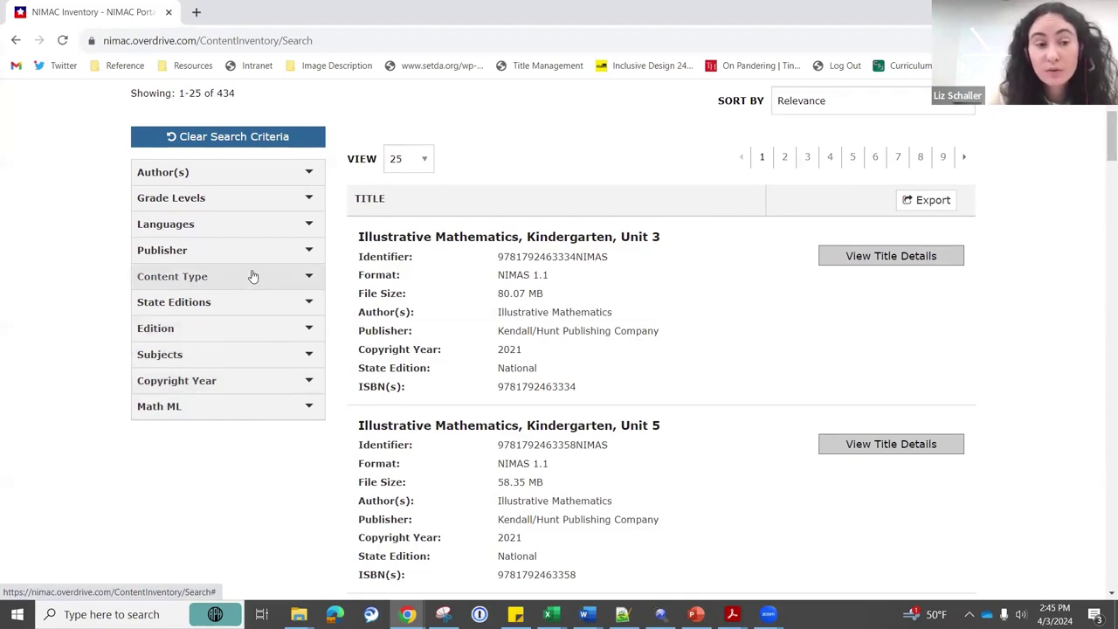
click(255, 310)
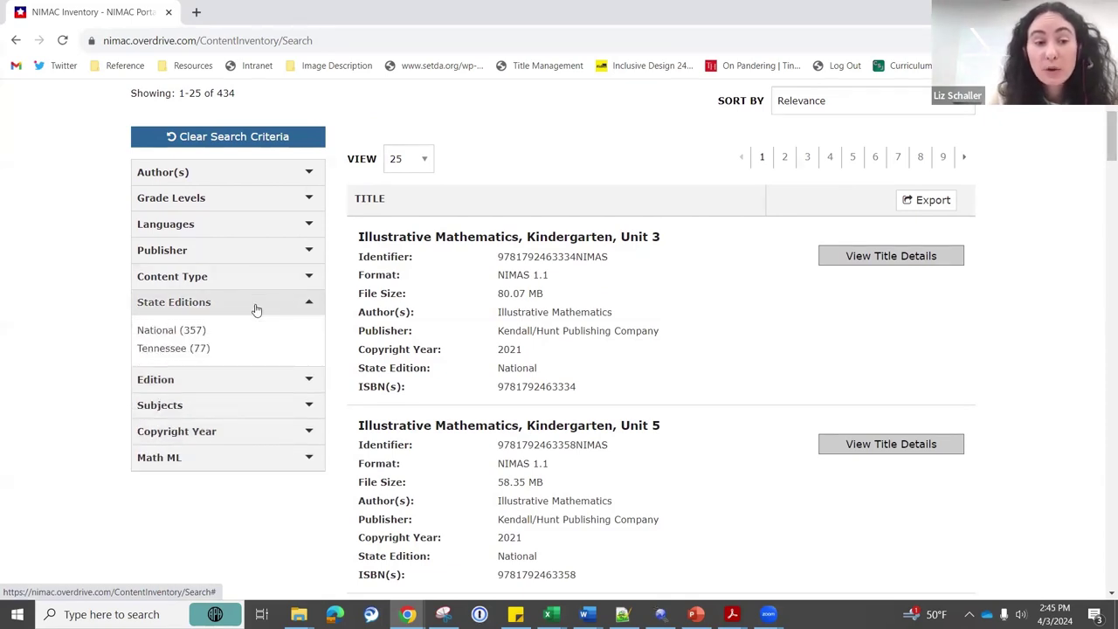
click(245, 354)
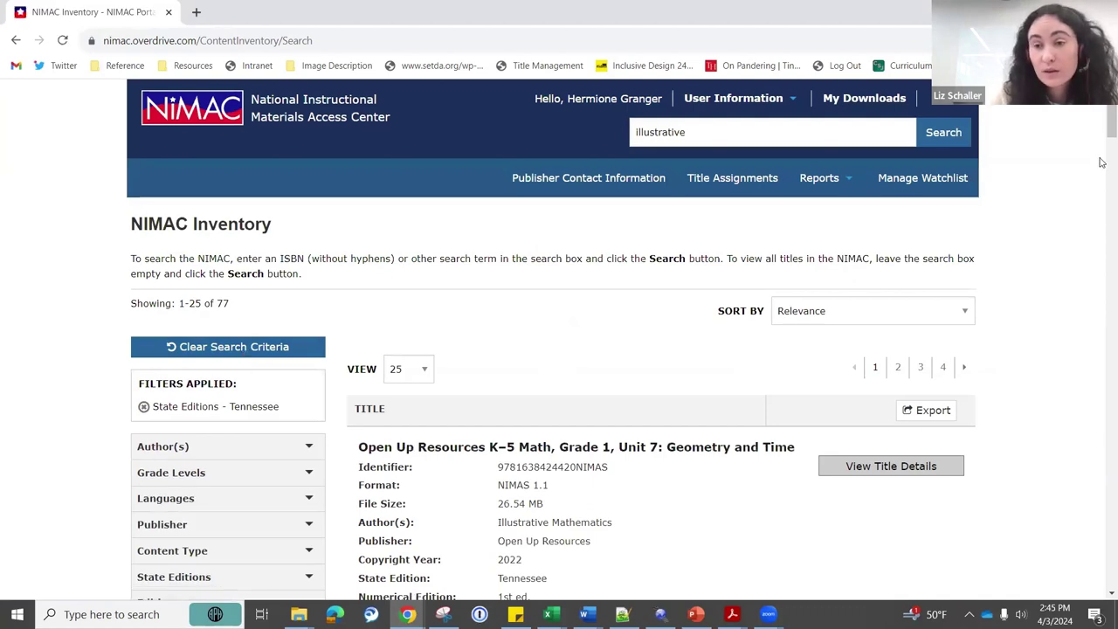
scroll(1102, 149, down, 2)
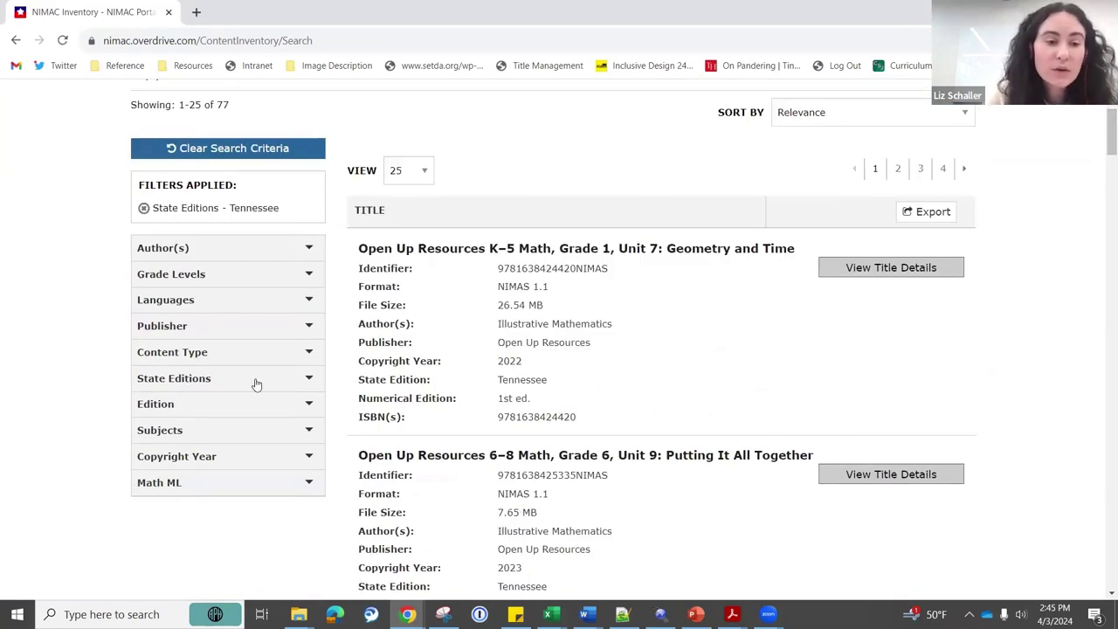
Check the copyright year filter options and narrow the Tennessee inventory results to Grade 4
click(216, 459)
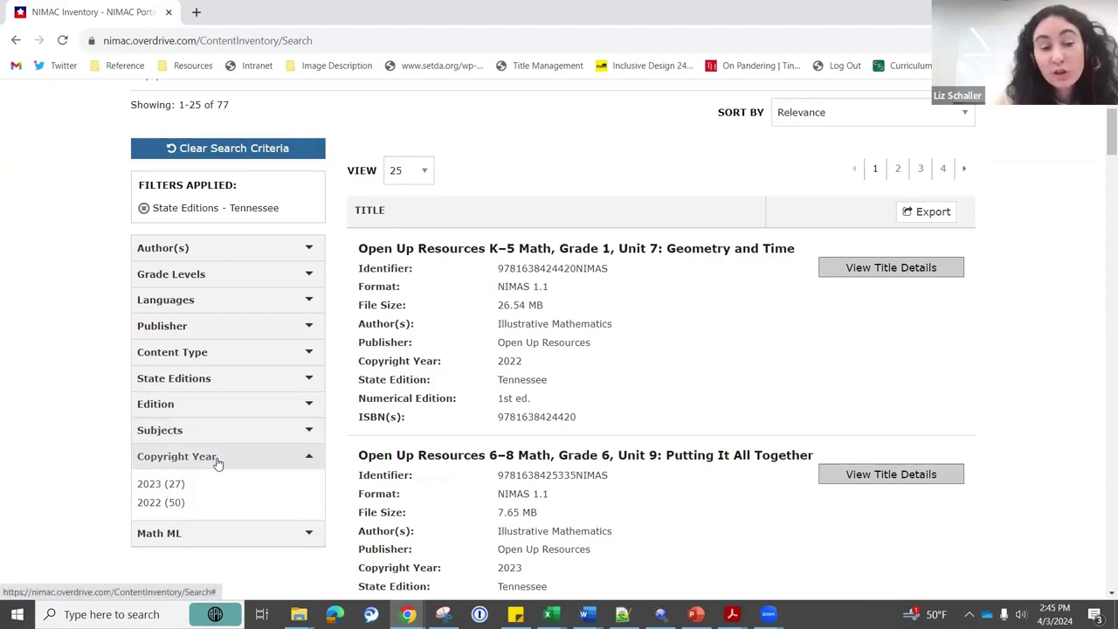
click(218, 463)
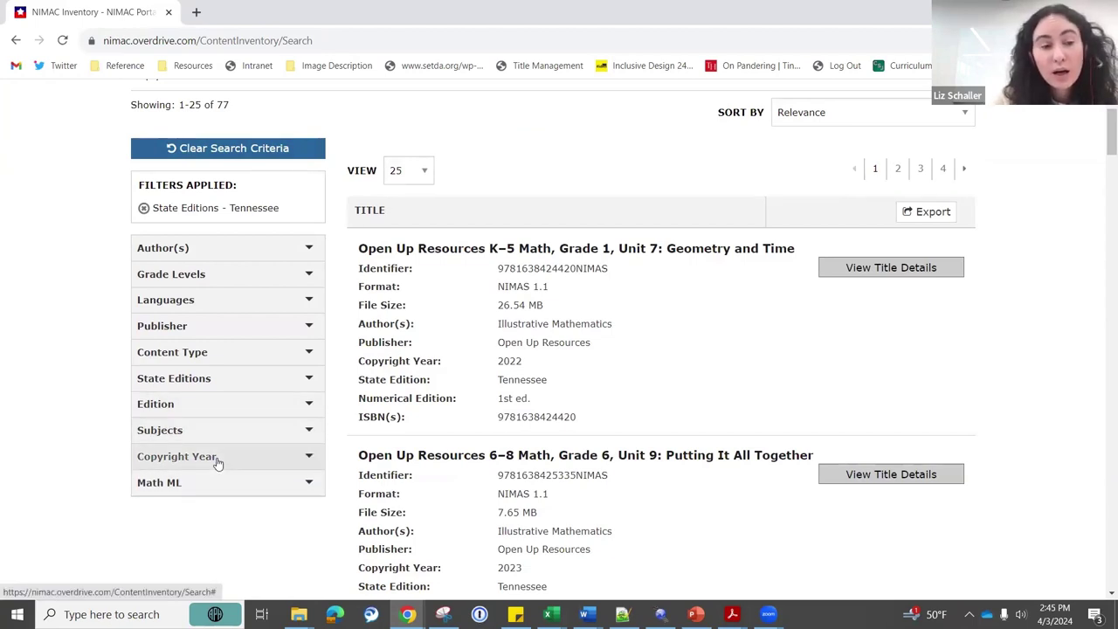
click(275, 277)
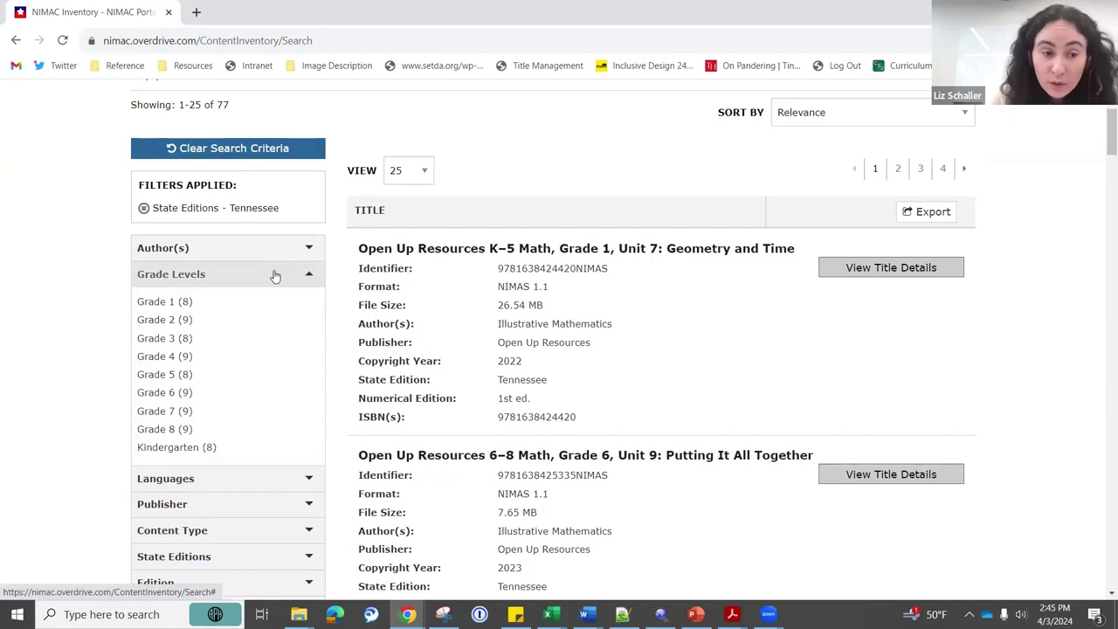
click(237, 359)
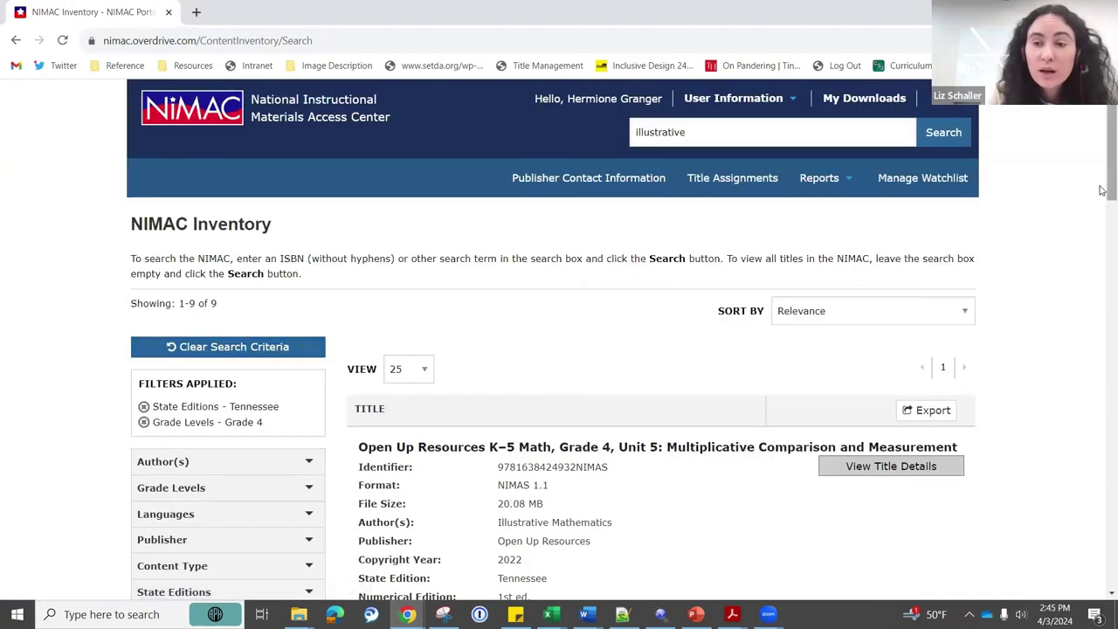
drag(1102, 190, 1102, 159)
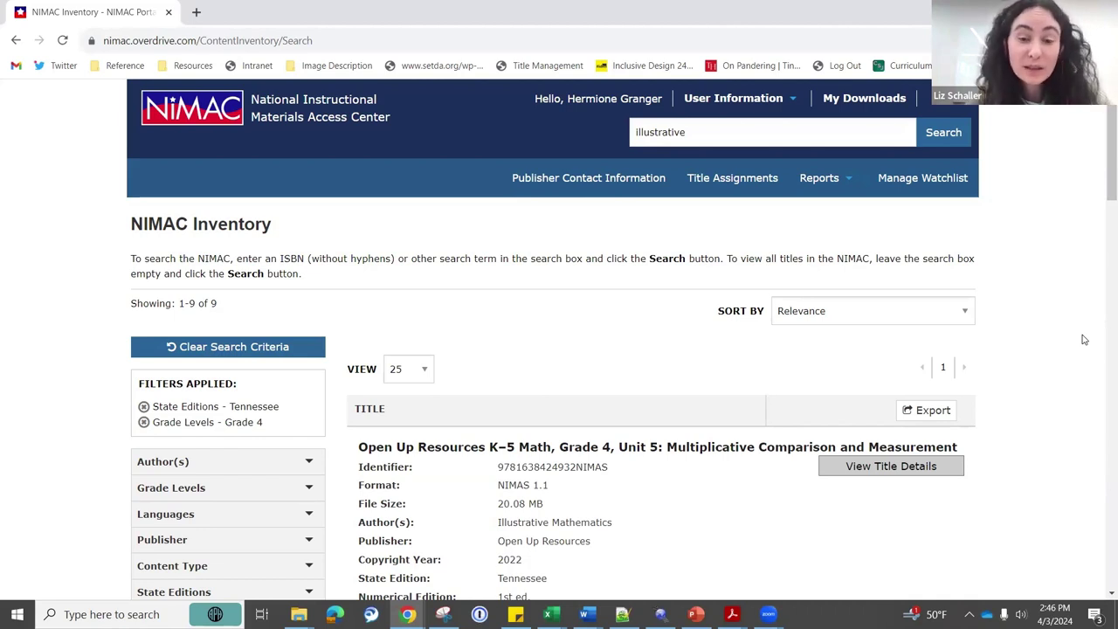
Switch to DAISY Pipeline and create a new job using the DTBook to EPUB 3 script
click(660, 615)
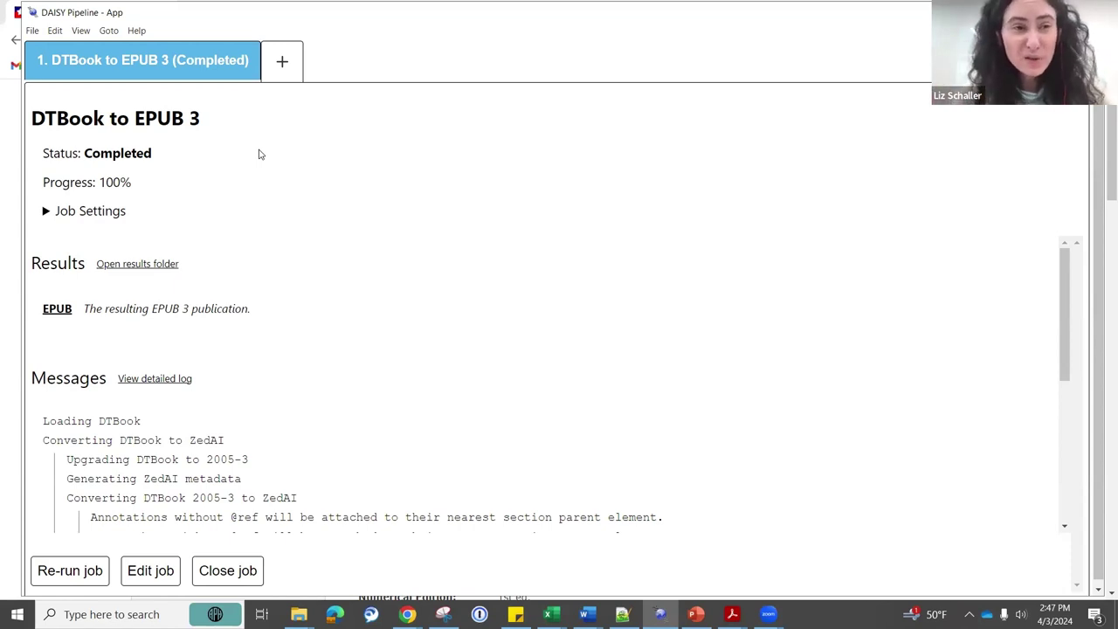
click(279, 65)
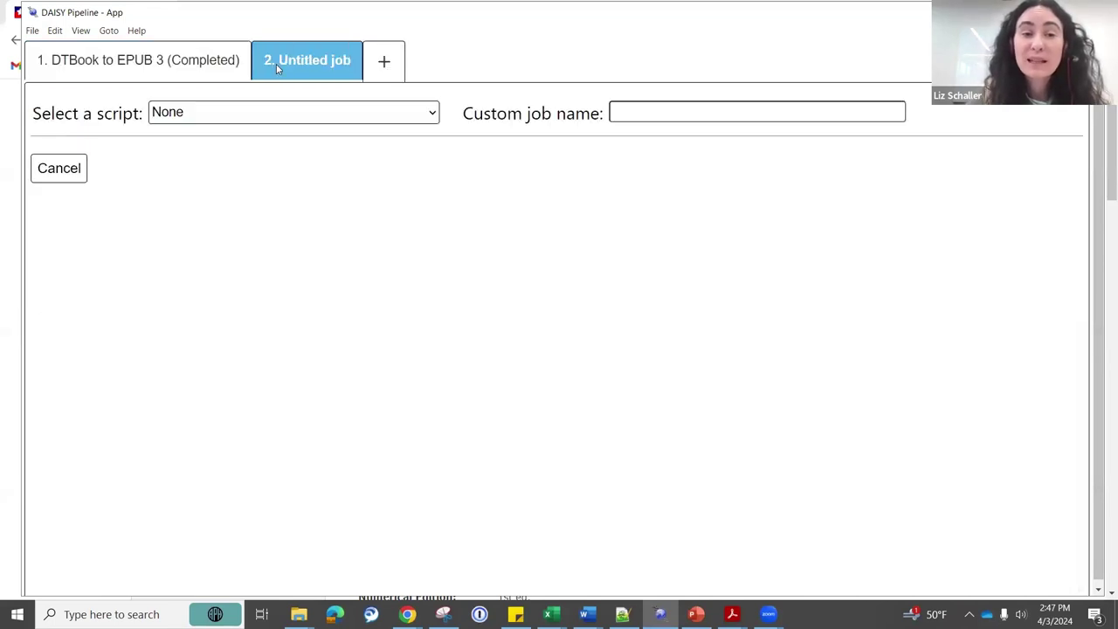
click(326, 123)
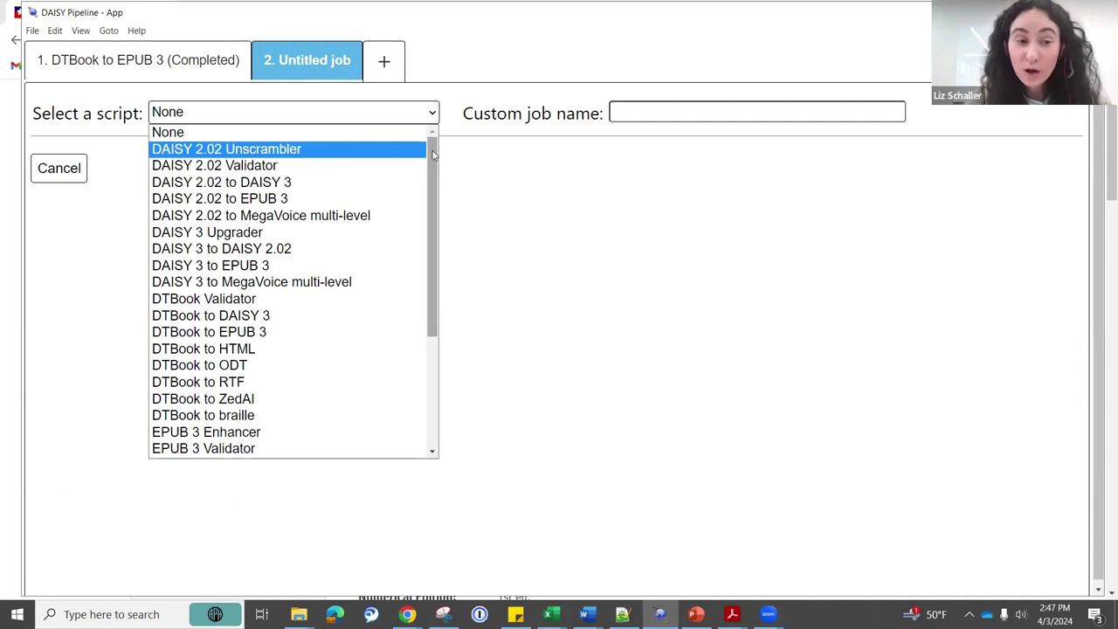
click(325, 337)
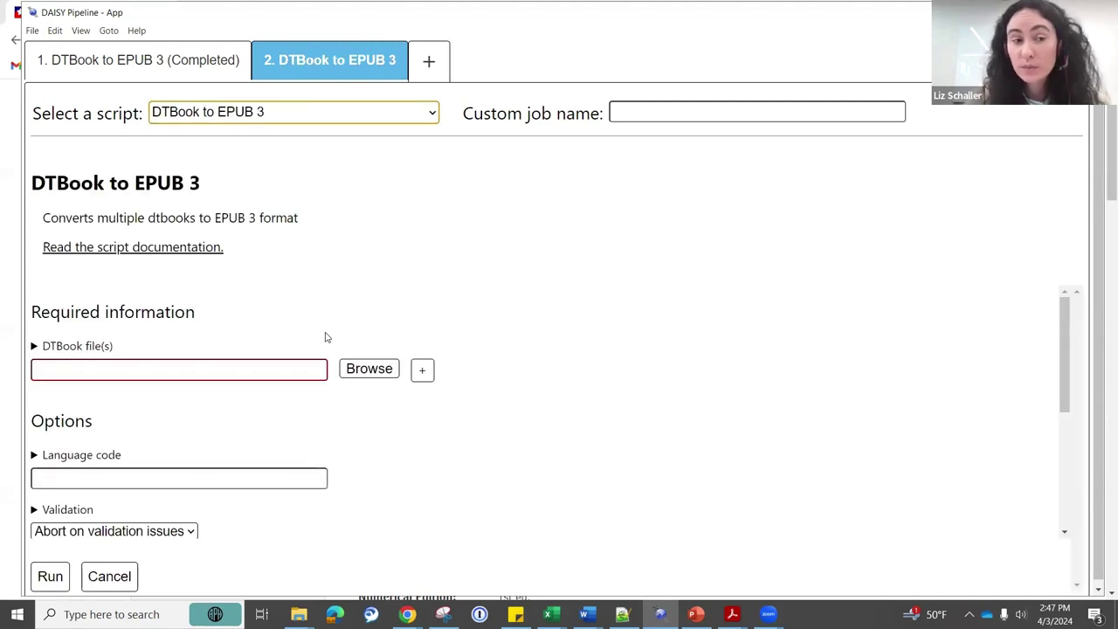
mouse_move(1066, 347)
mouse_down()
mouse_move(1066, 366)
mouse_move(1066, 341)
mouse_up()
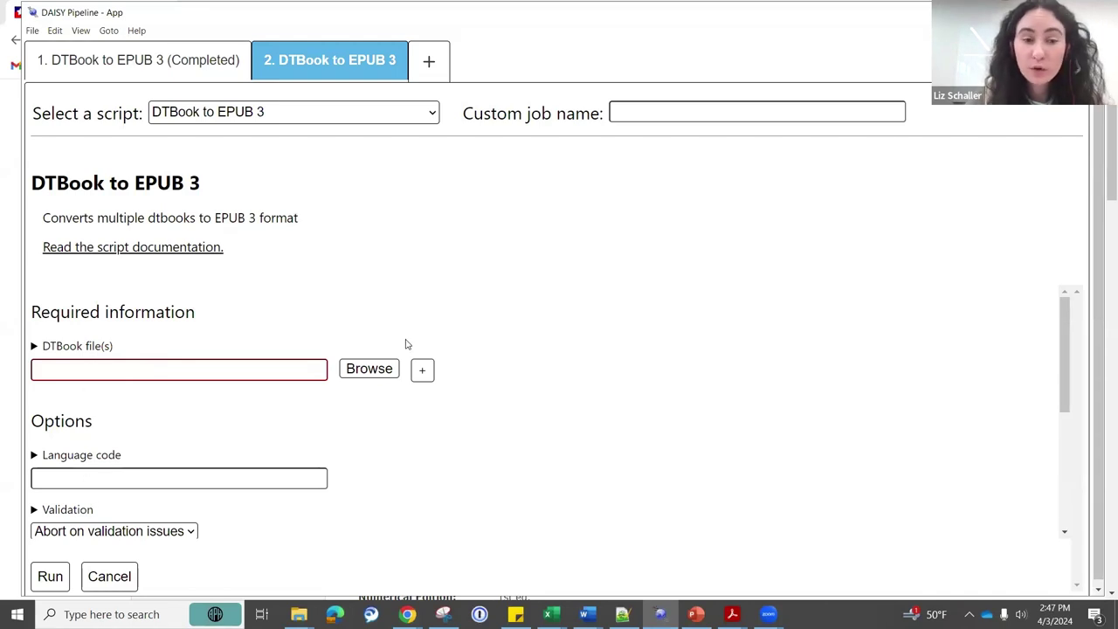
click(372, 373)
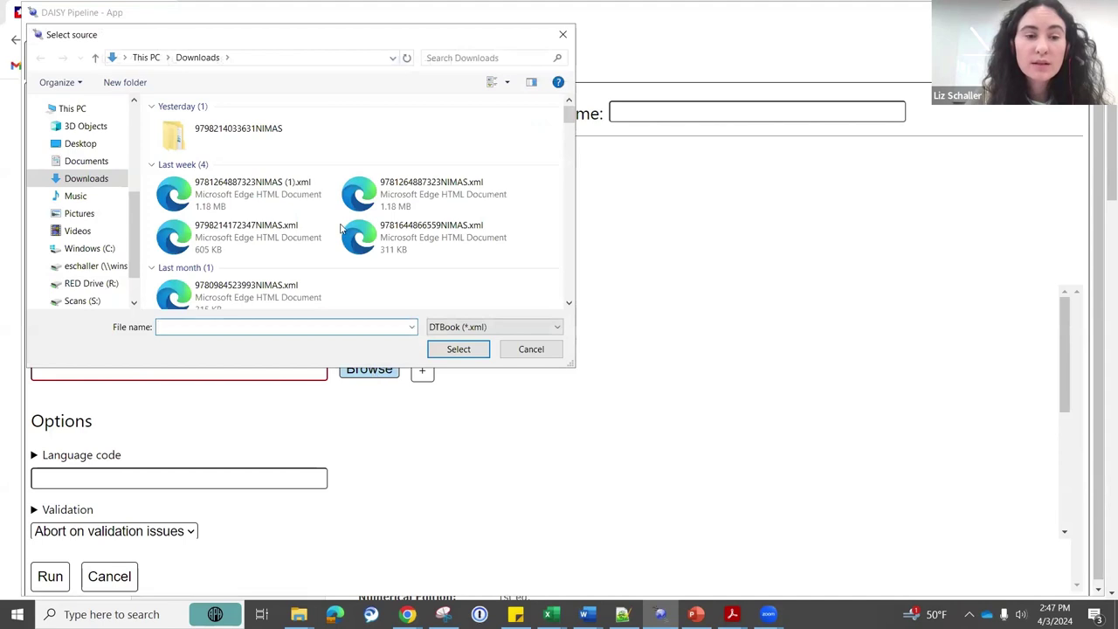
click(563, 37)
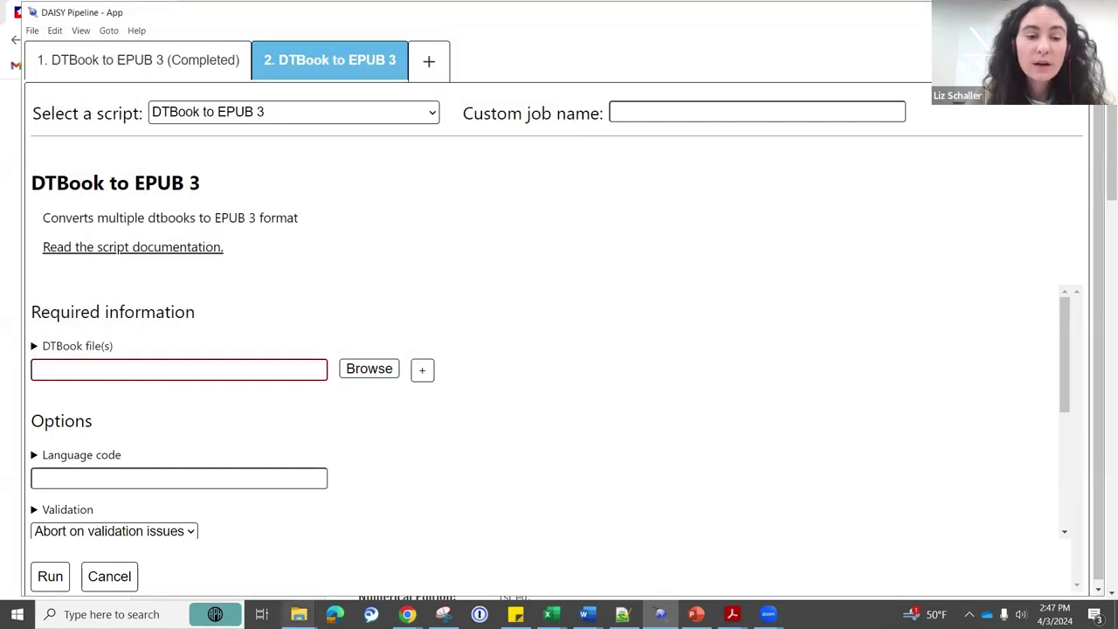
mouse_move(299, 614)
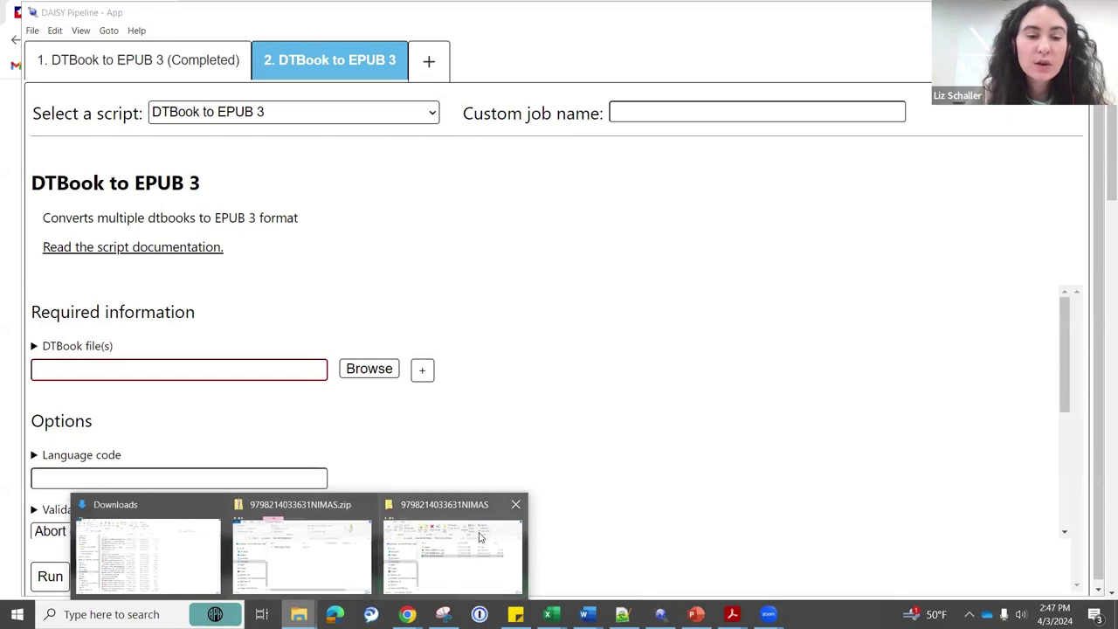
click(325, 560)
click(275, 422)
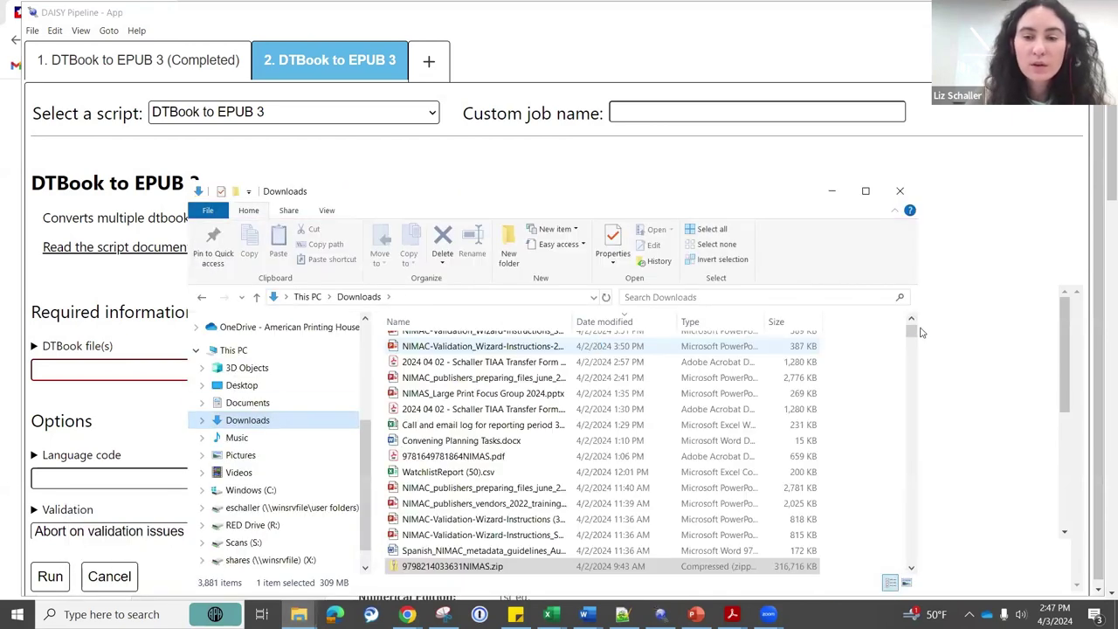
scroll(913, 331, up, 5)
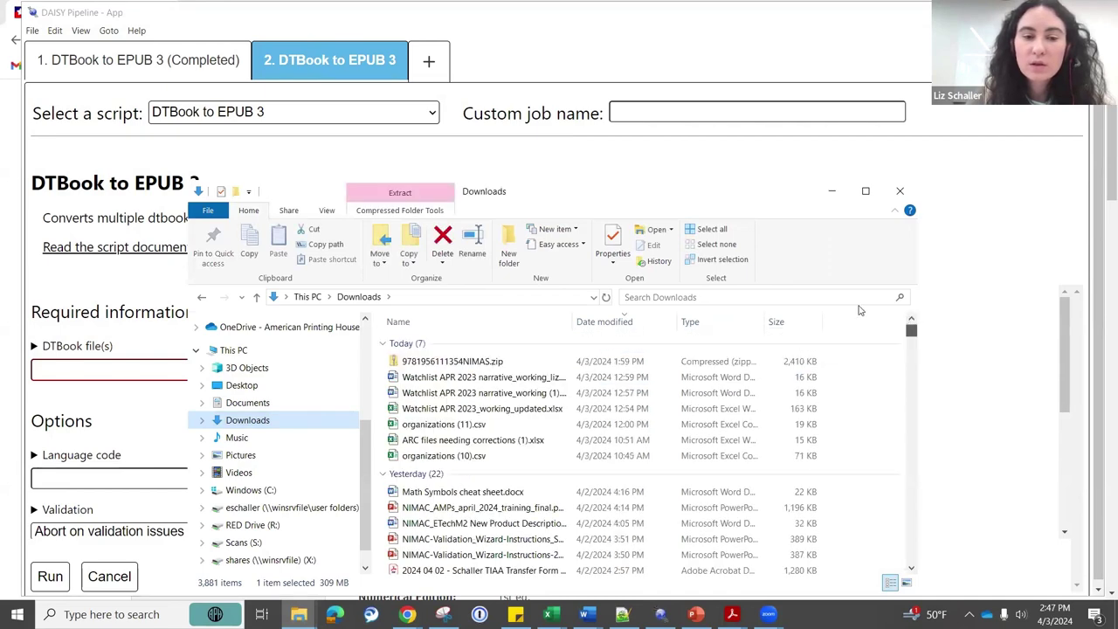
double_click(520, 360)
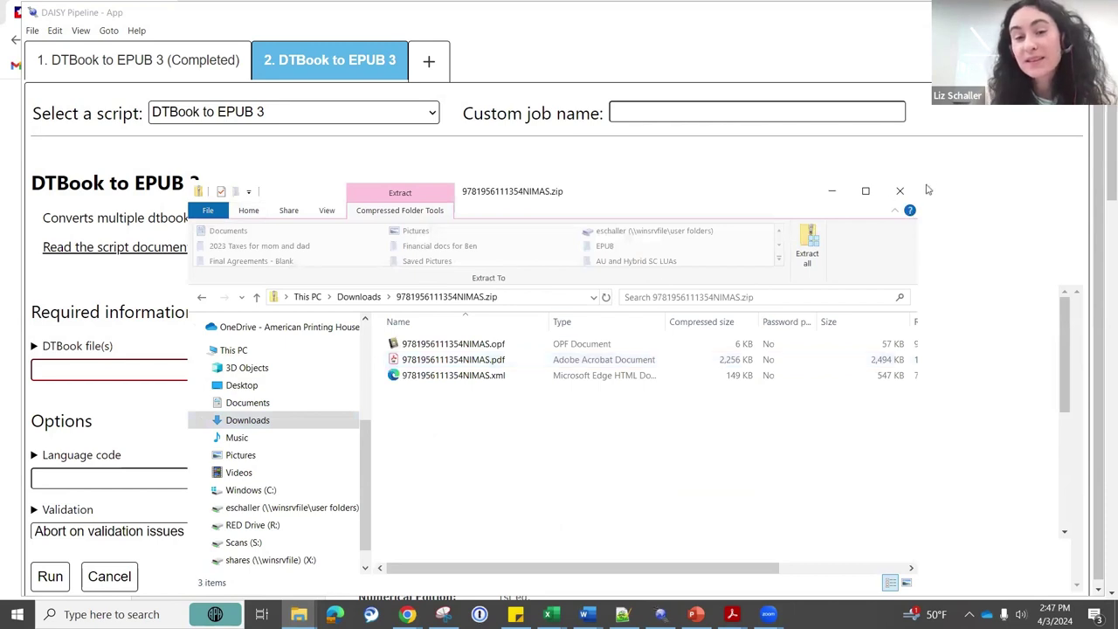
click(805, 255)
click(675, 456)
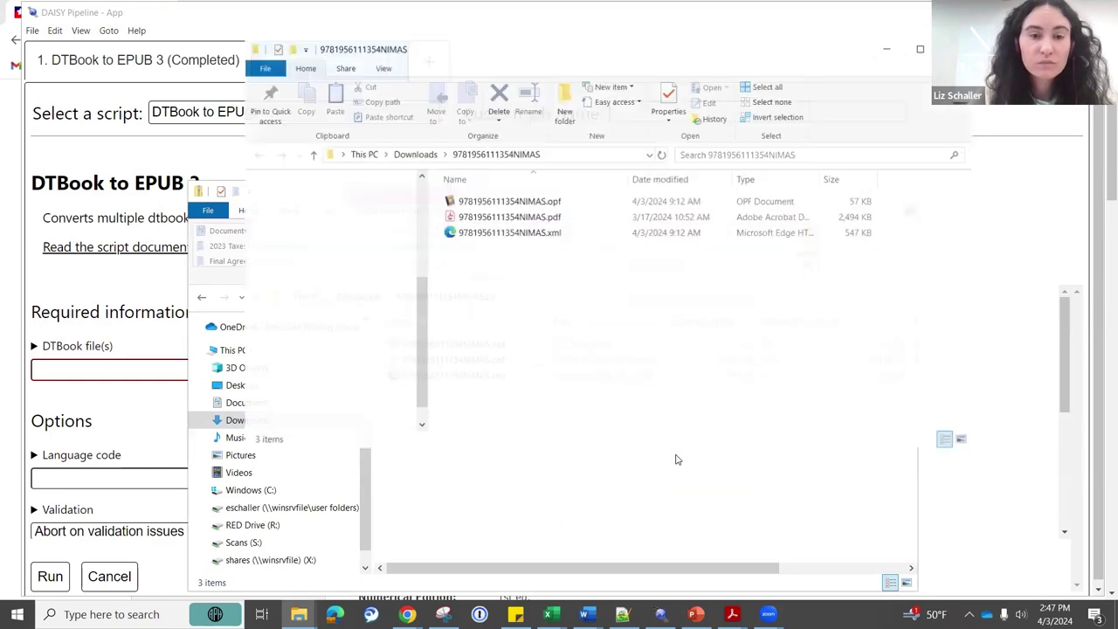
click(180, 168)
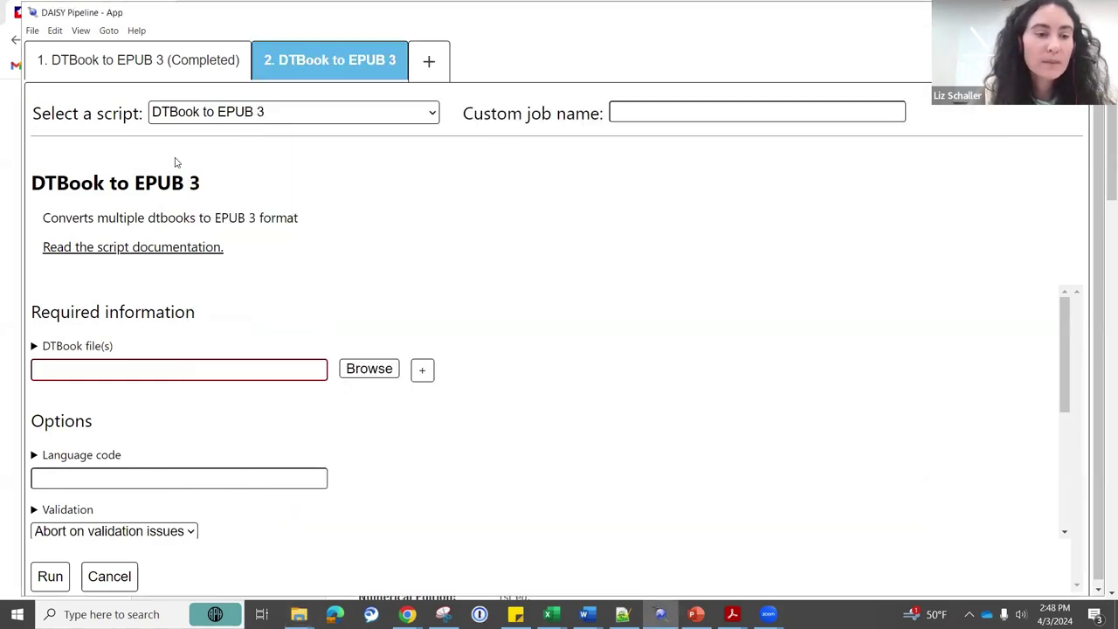
click(370, 368)
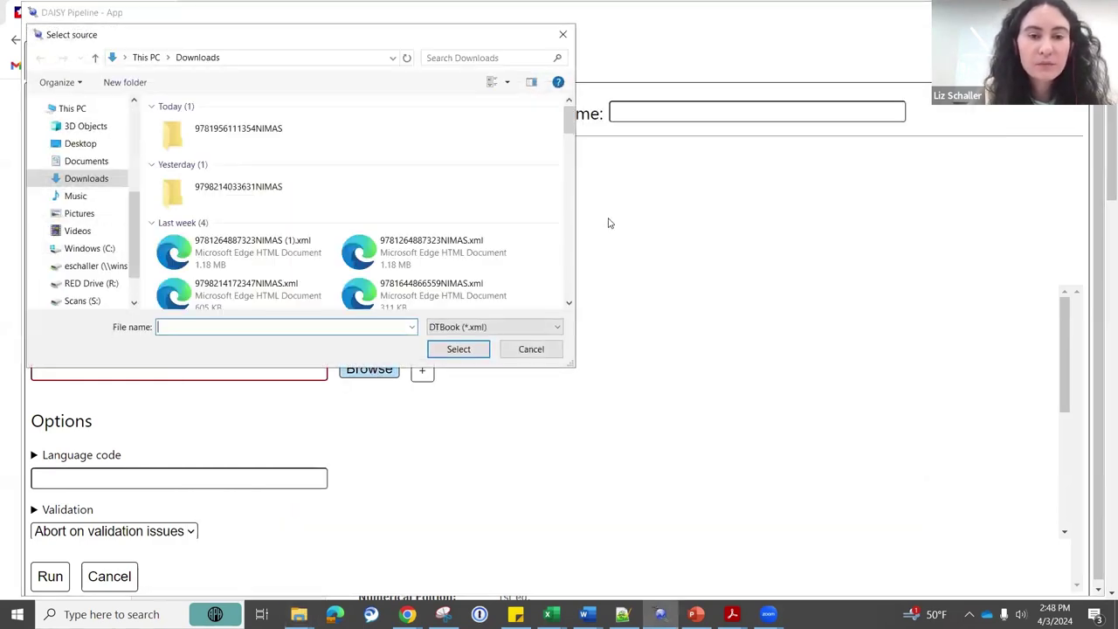
double_click(273, 133)
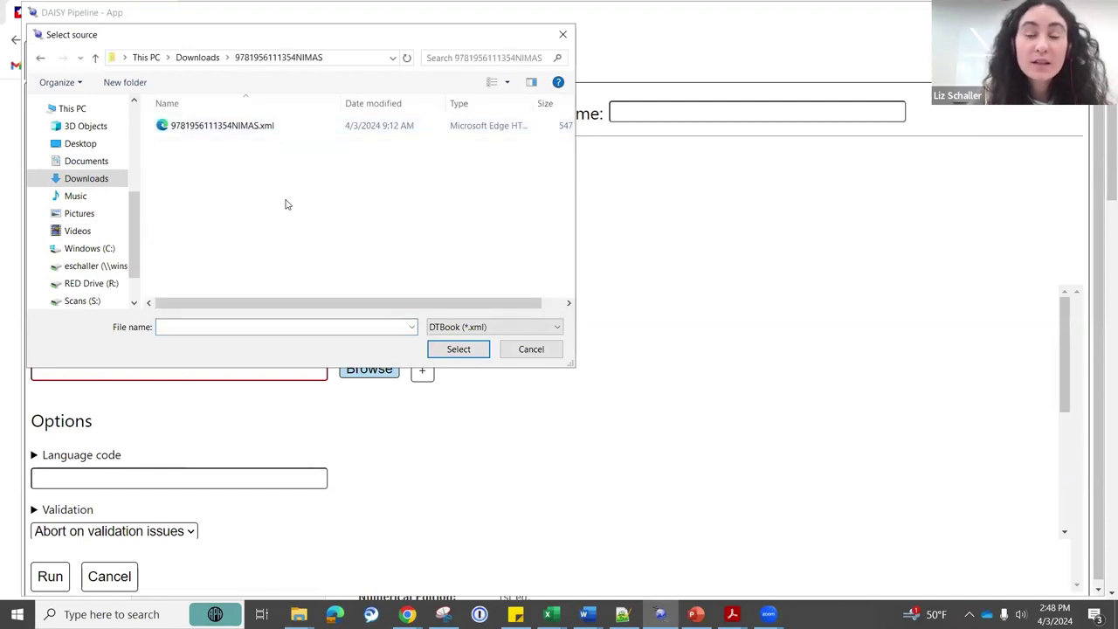
double_click(224, 127)
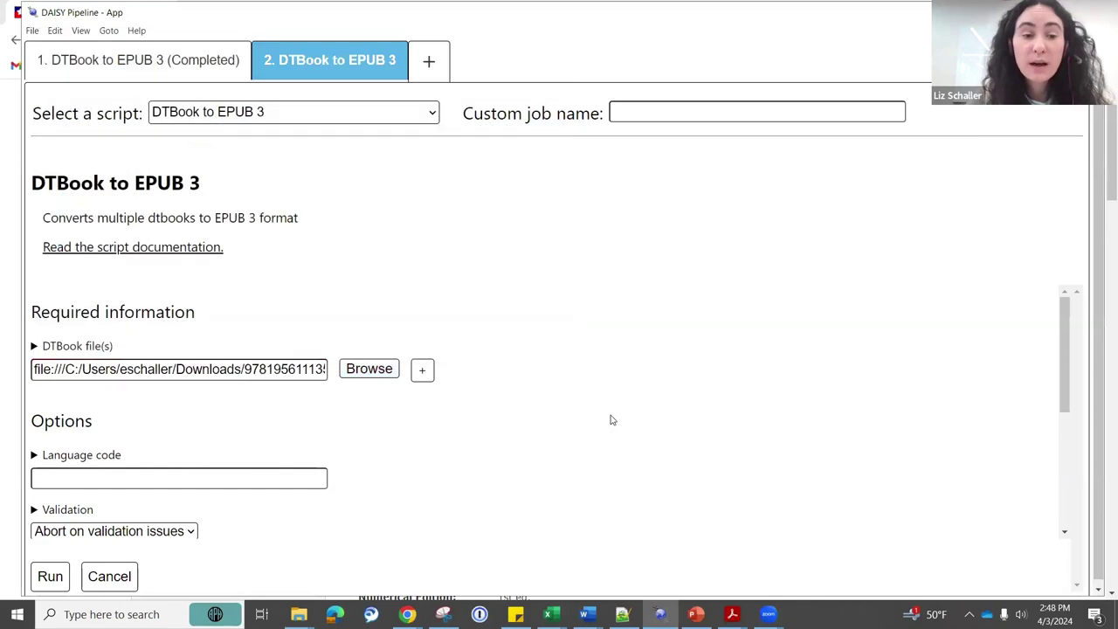
Set the job's validation to No validation, enable NIMAS input, and look over the remaining options
drag(1066, 328, 1071, 409)
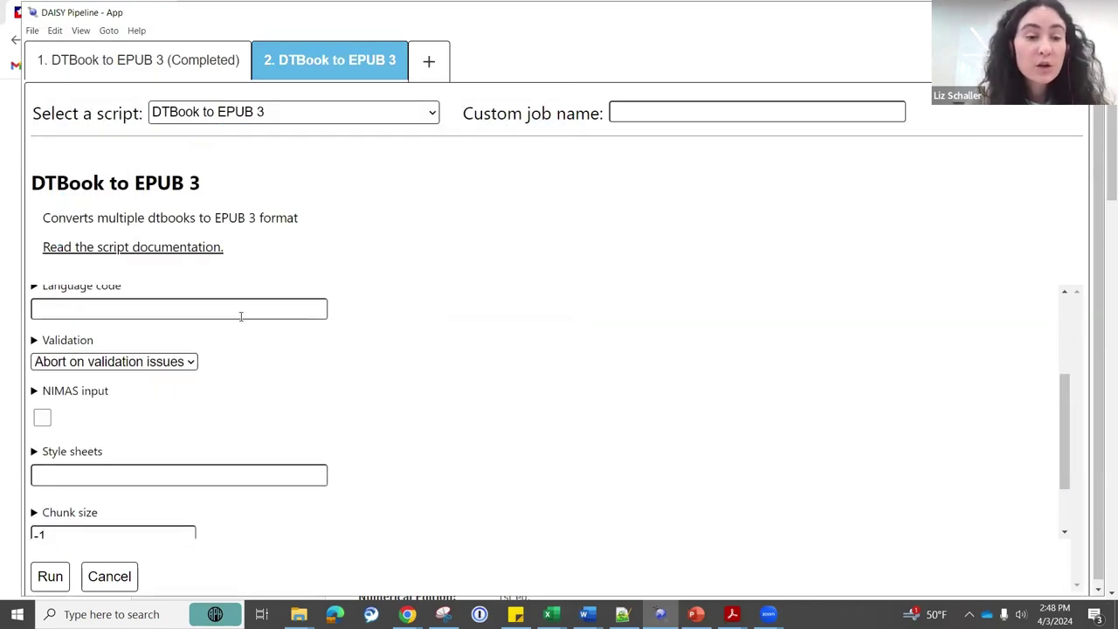
click(192, 362)
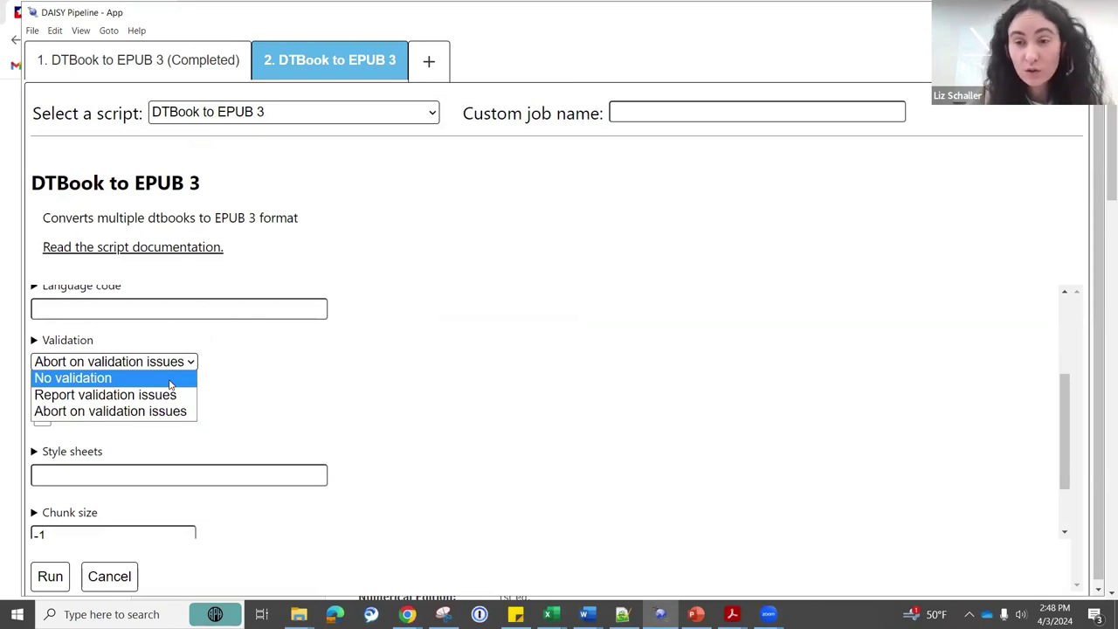
click(171, 384)
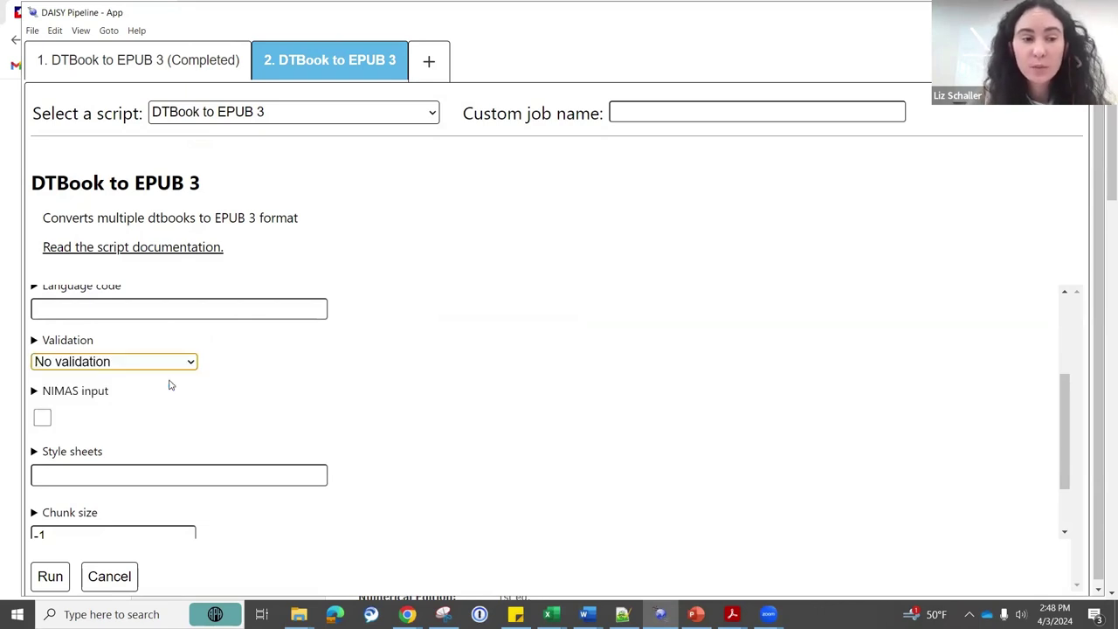
click(41, 419)
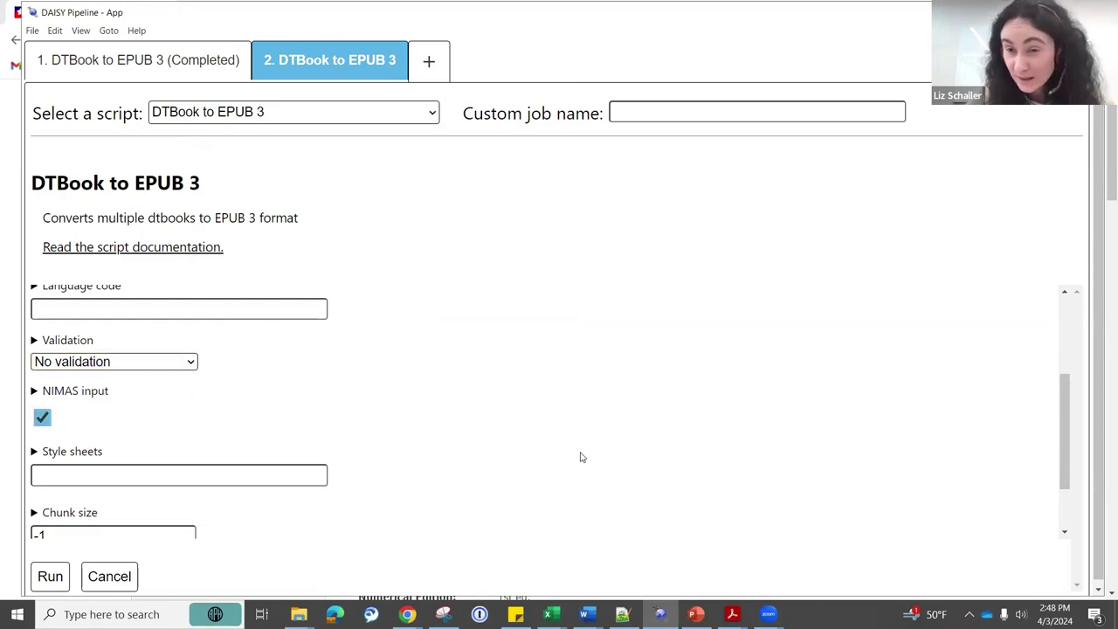
drag(1063, 435, 1062, 502)
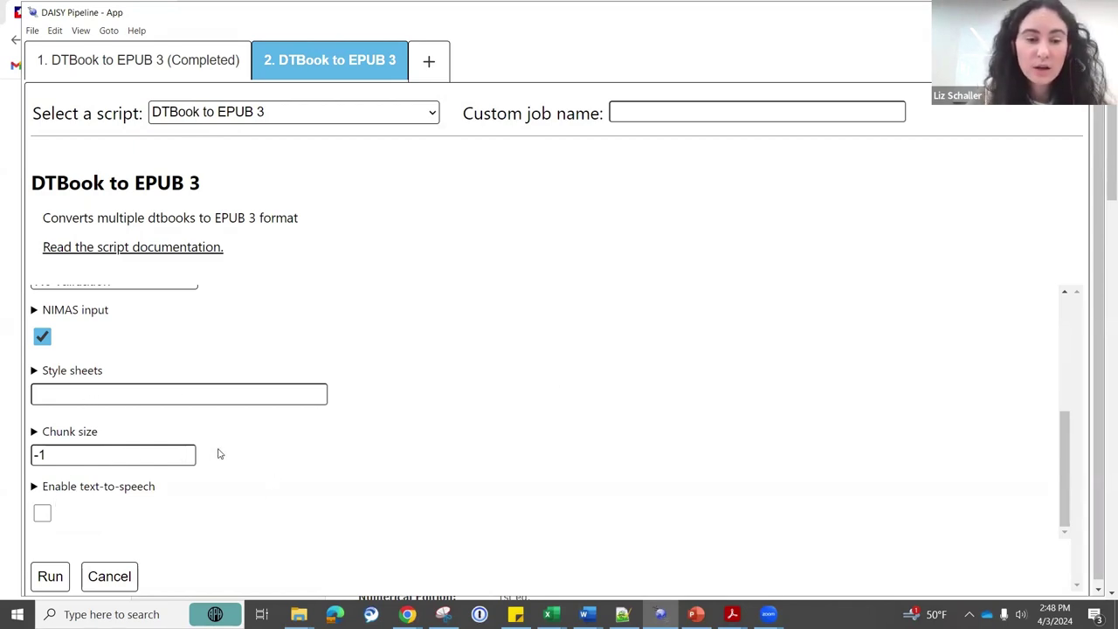
Run the DTBook to EPUB 3 job and check its messages, status and progress
click(50, 577)
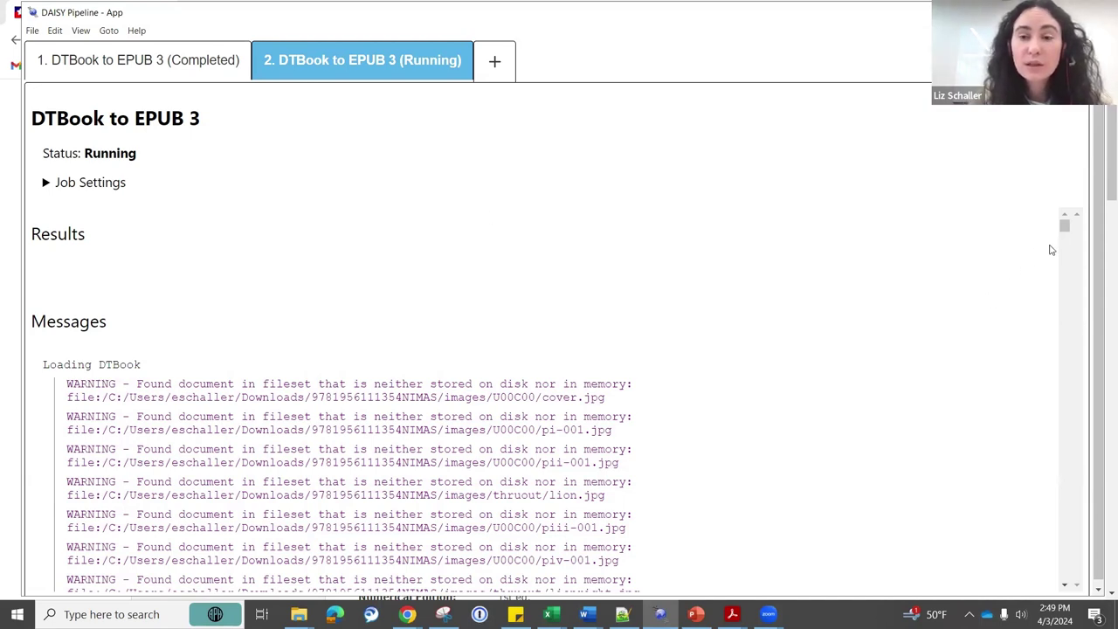
drag(1065, 229, 1068, 197)
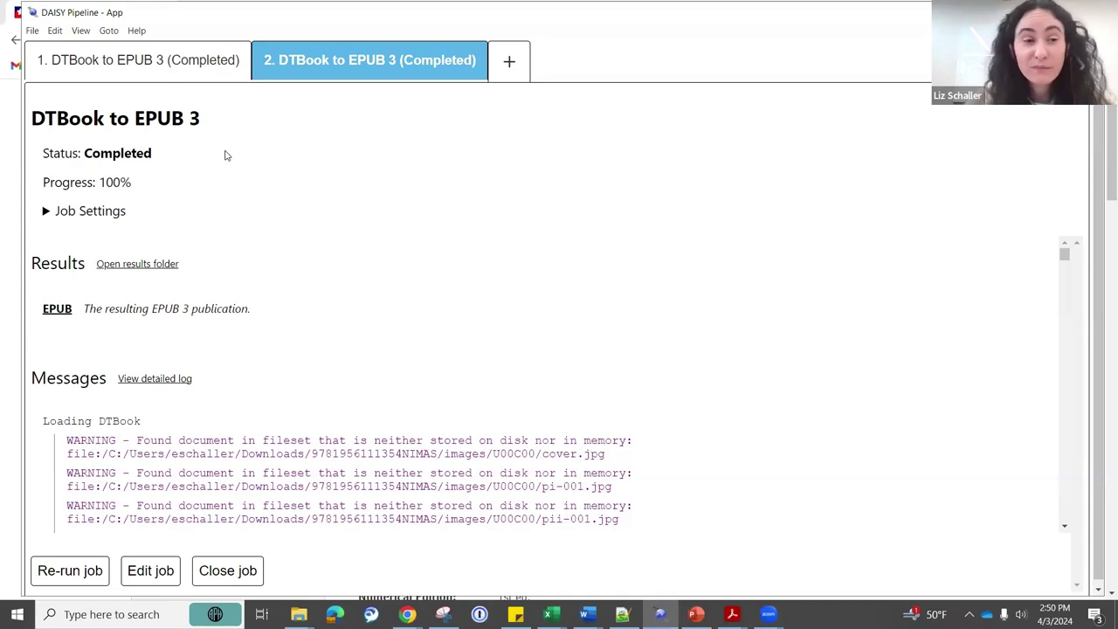
drag(43, 153, 166, 173)
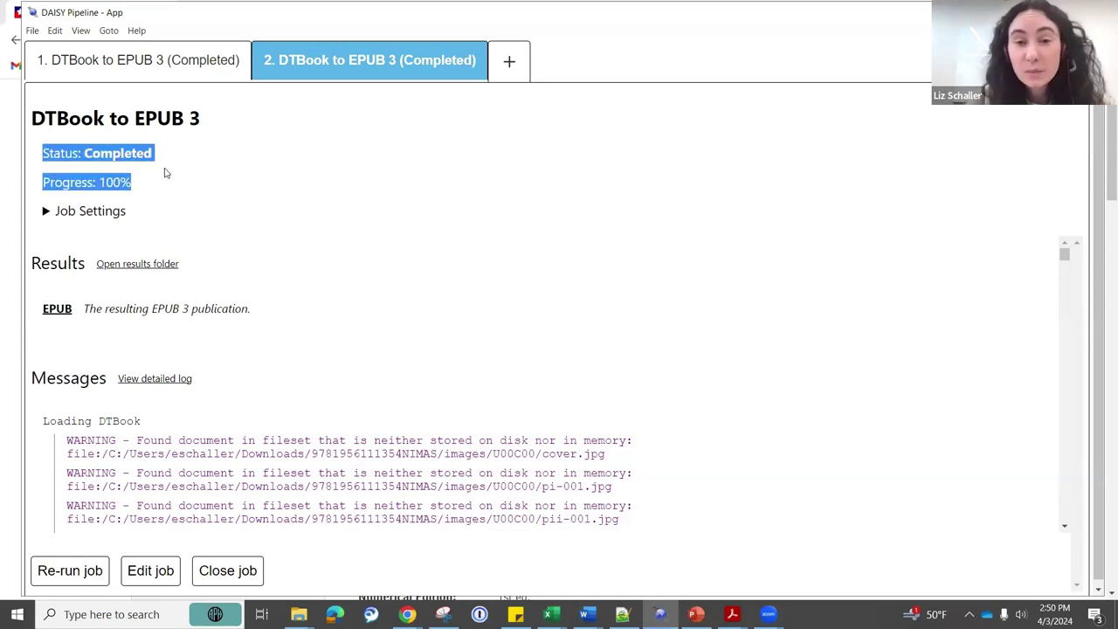
click(166, 173)
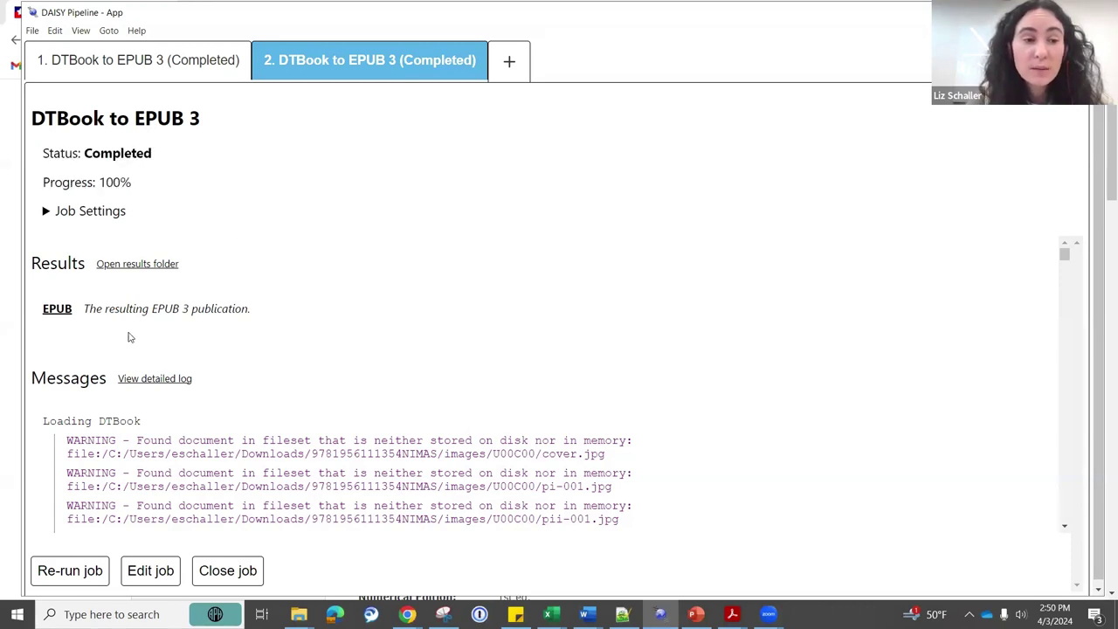
click(58, 310)
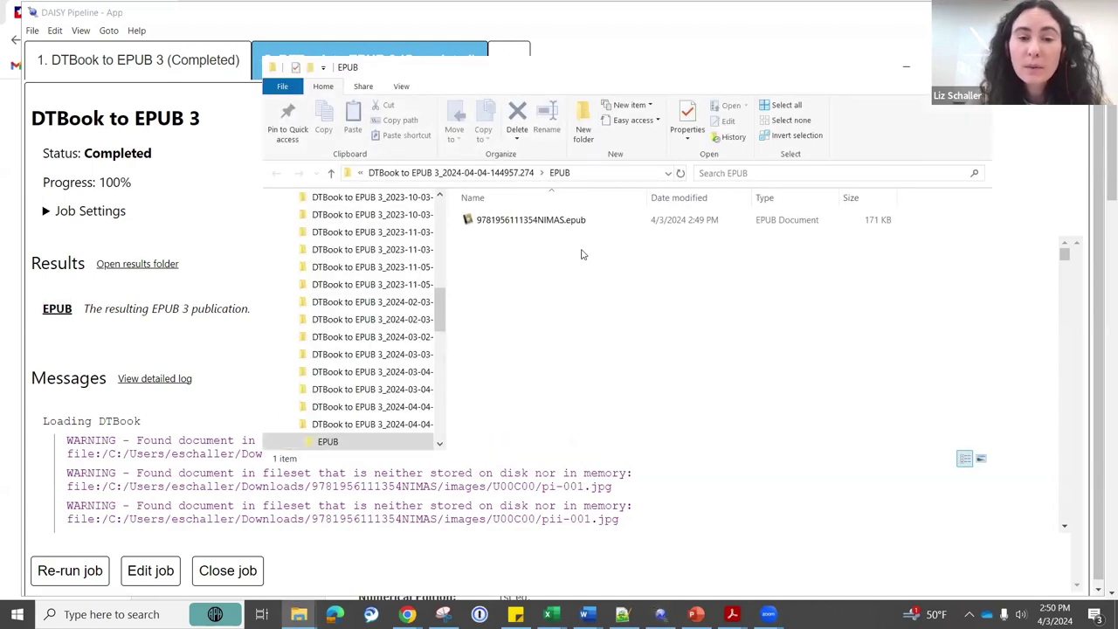
click(529, 225)
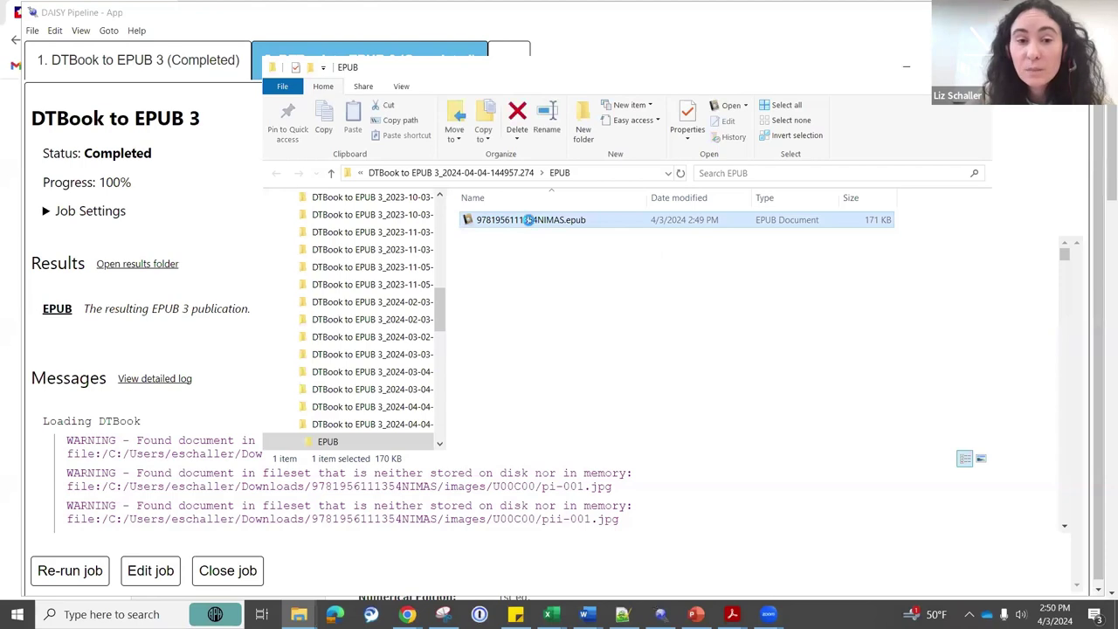
right_click(530, 225)
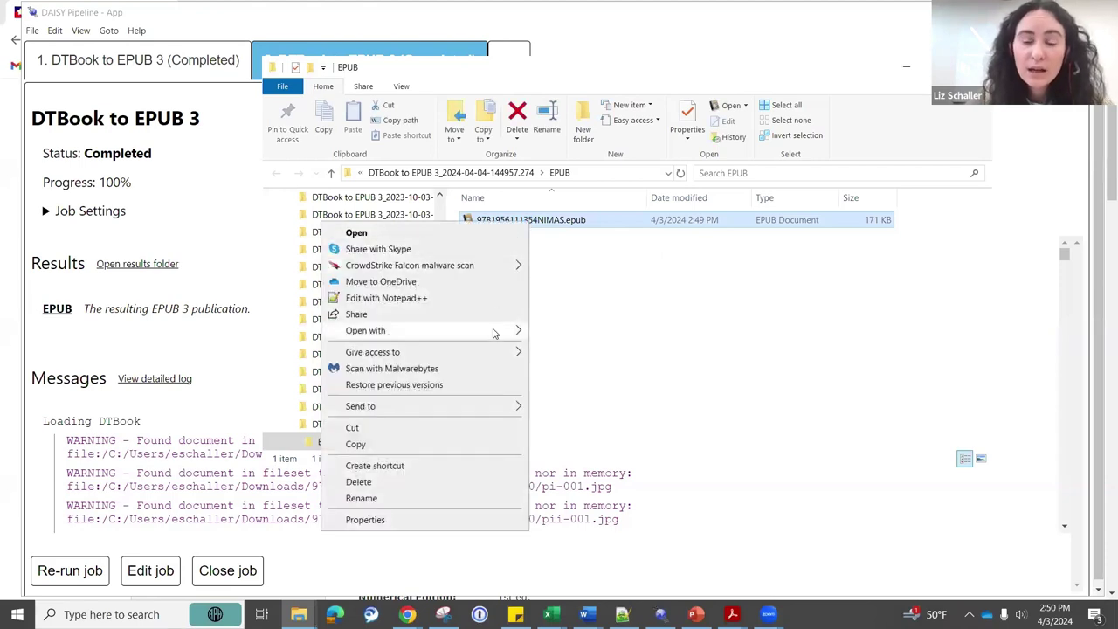
mouse_move(494, 334)
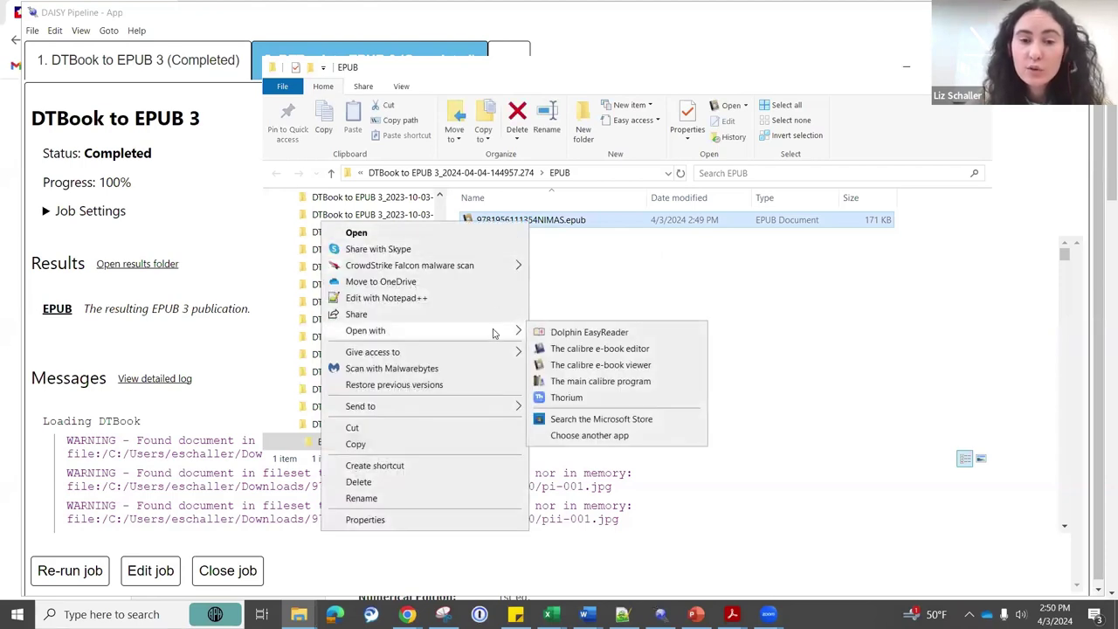
click(601, 365)
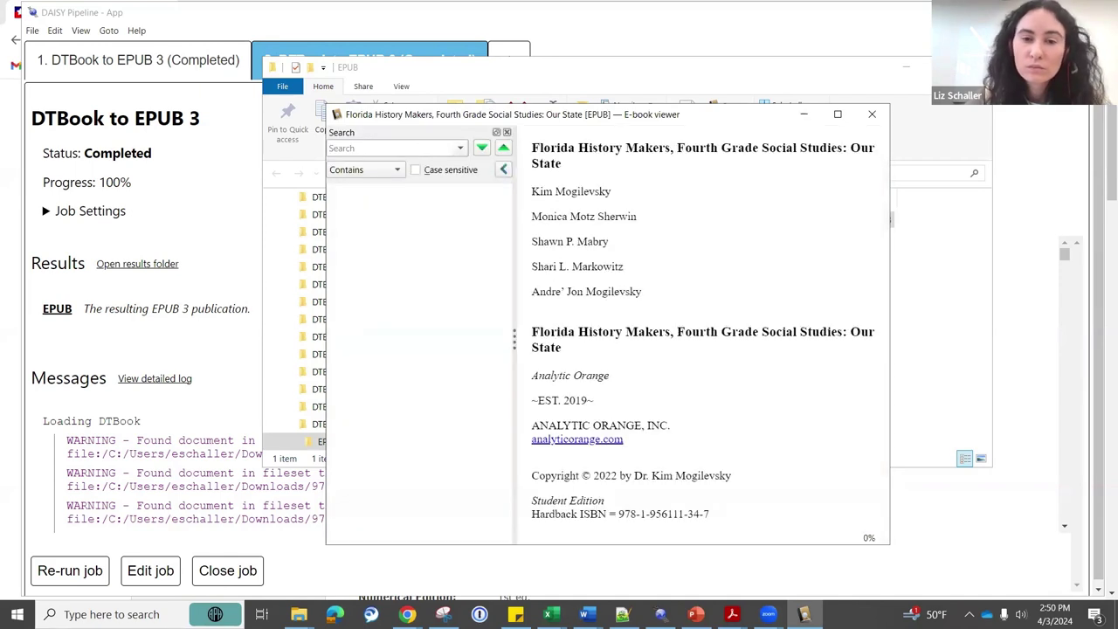
Look through the converted EPUB's title page, terms of use and table of contents, and return to the DAISY Pipeline job
scroll(771, 286, down, 5)
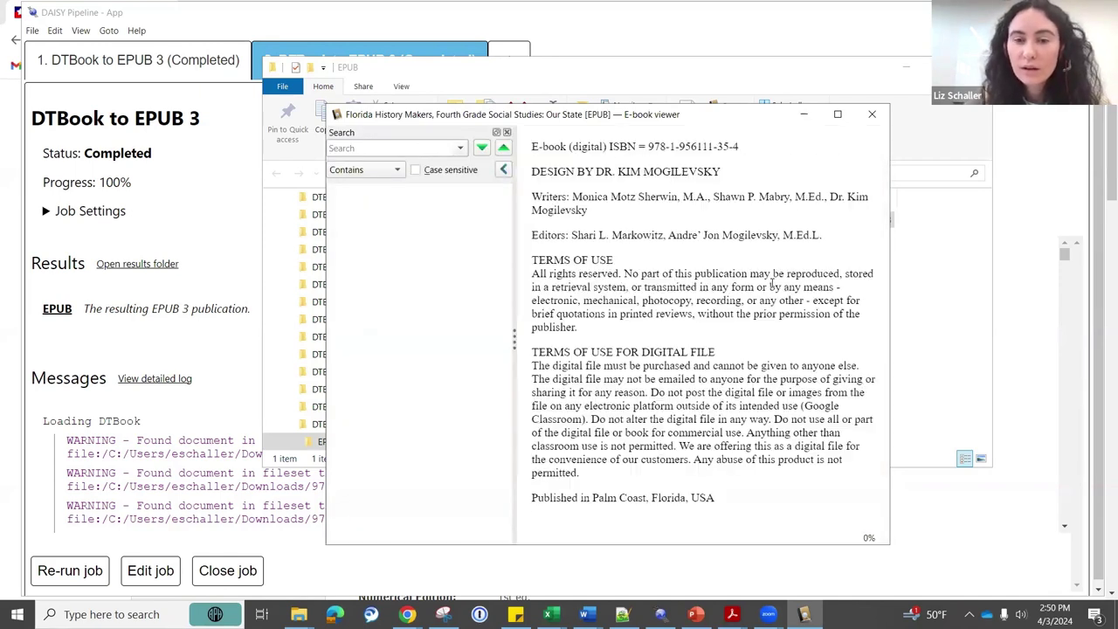
scroll(771, 287, down, 5)
scroll(773, 279, up, 10)
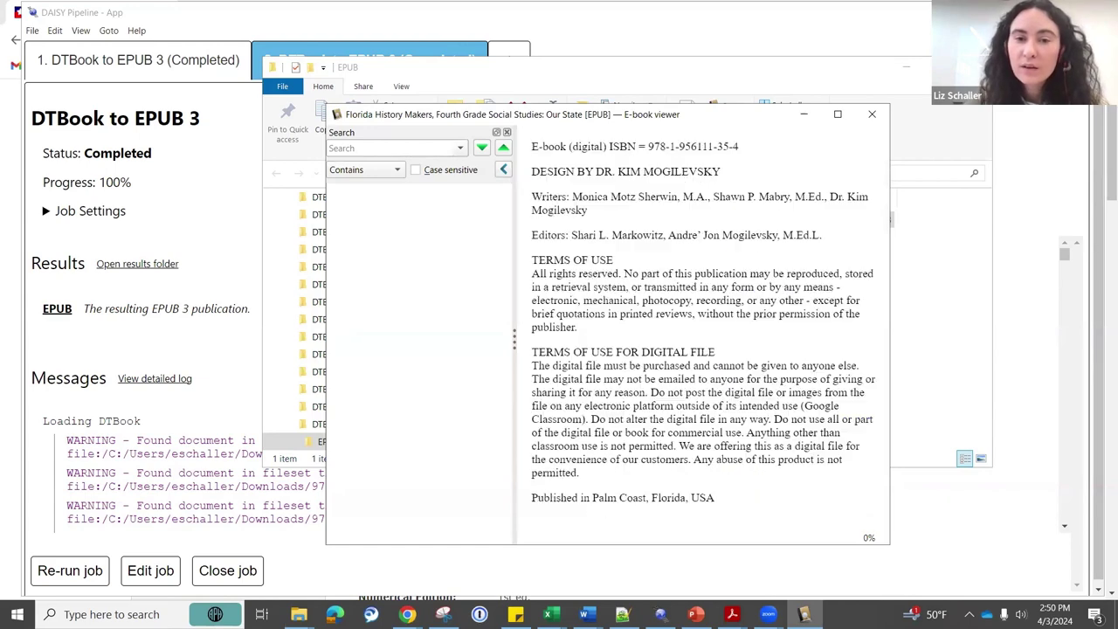
scroll(771, 287, down, 8)
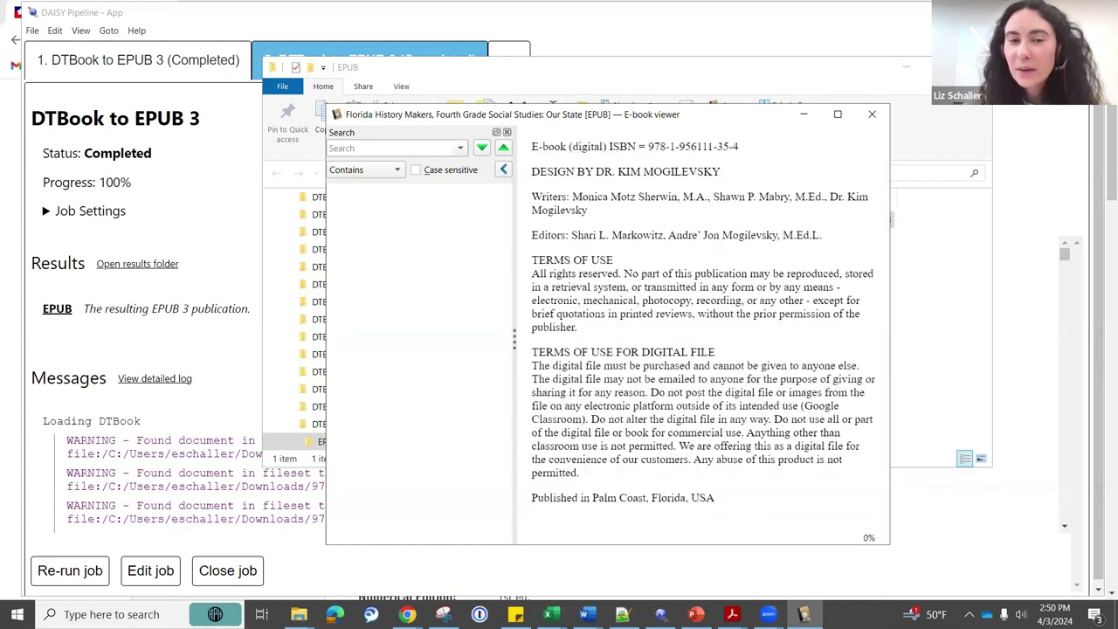
scroll(703, 337, down, 10)
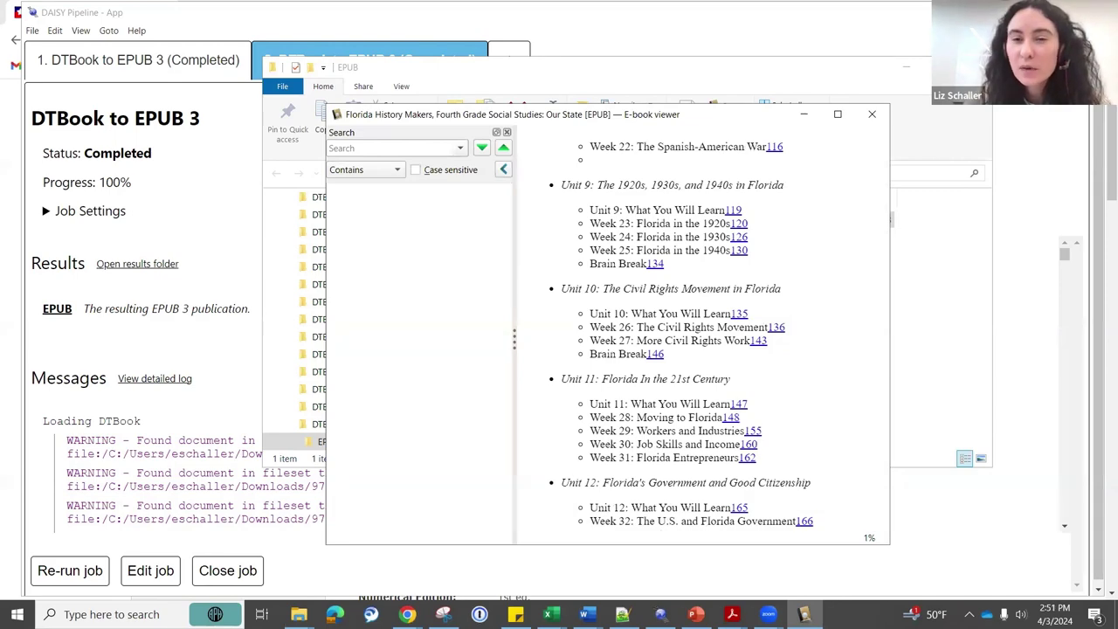
scroll(703, 336, up, 10)
scroll(703, 337, up, 5)
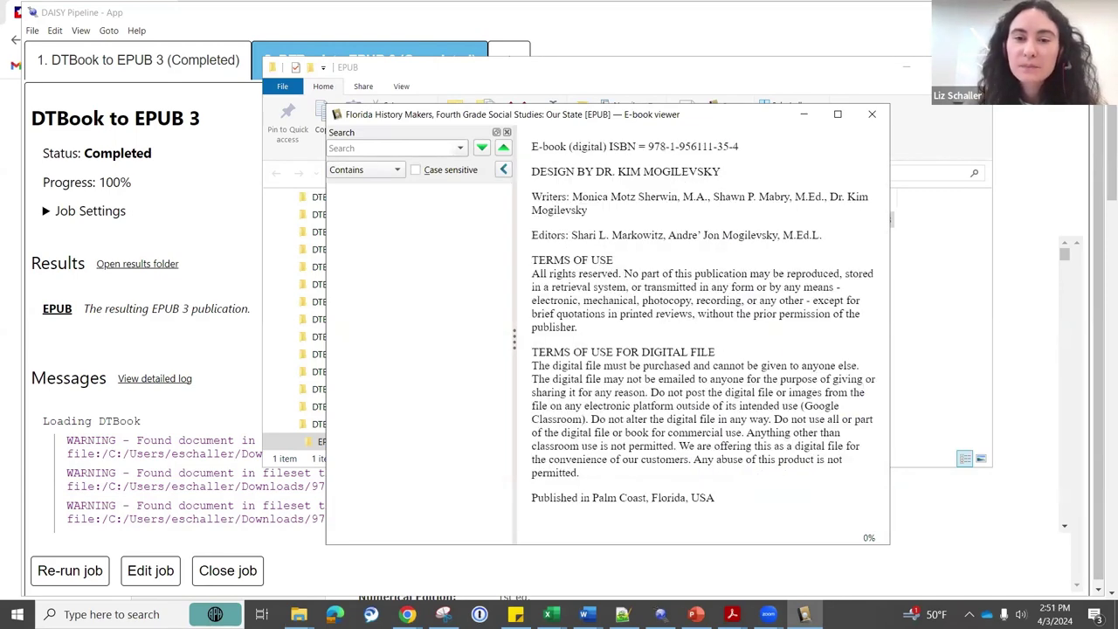
scroll(703, 337, up, 5)
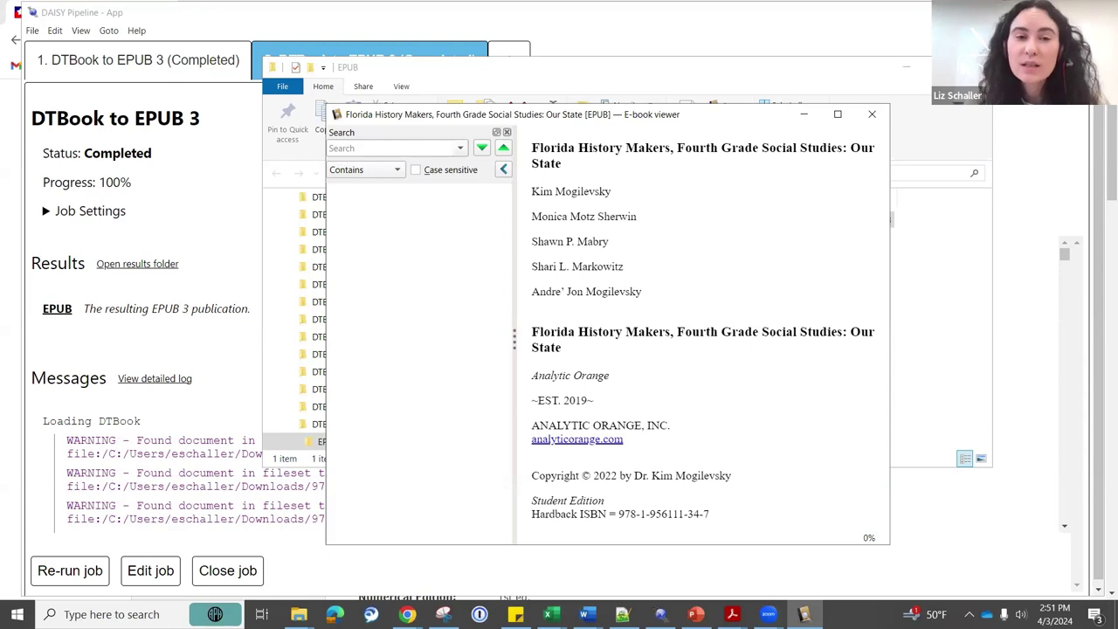
click(867, 37)
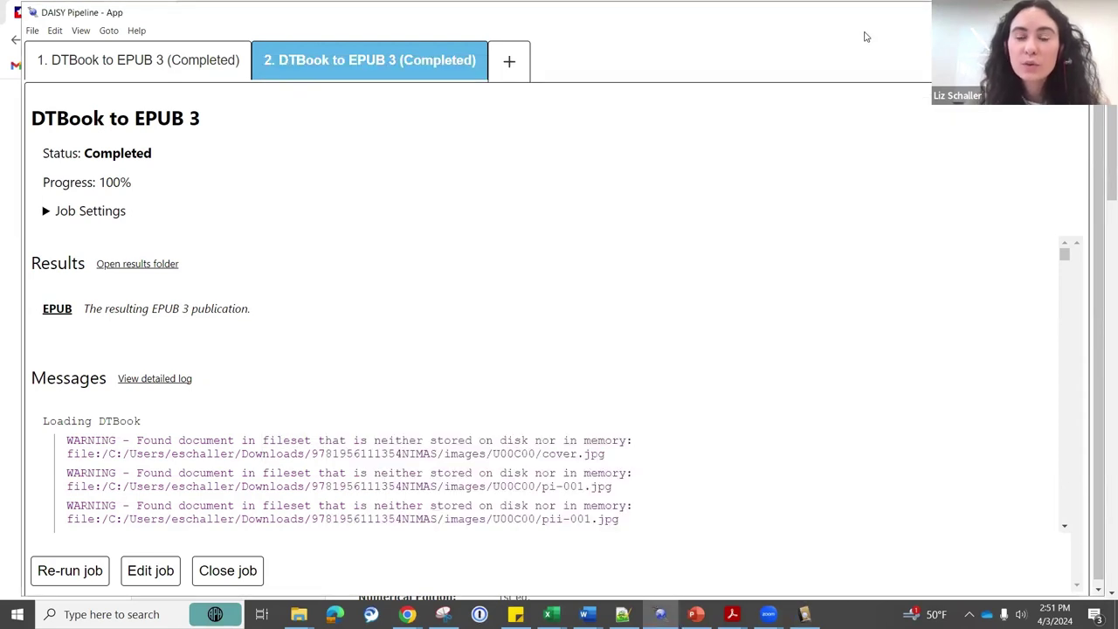